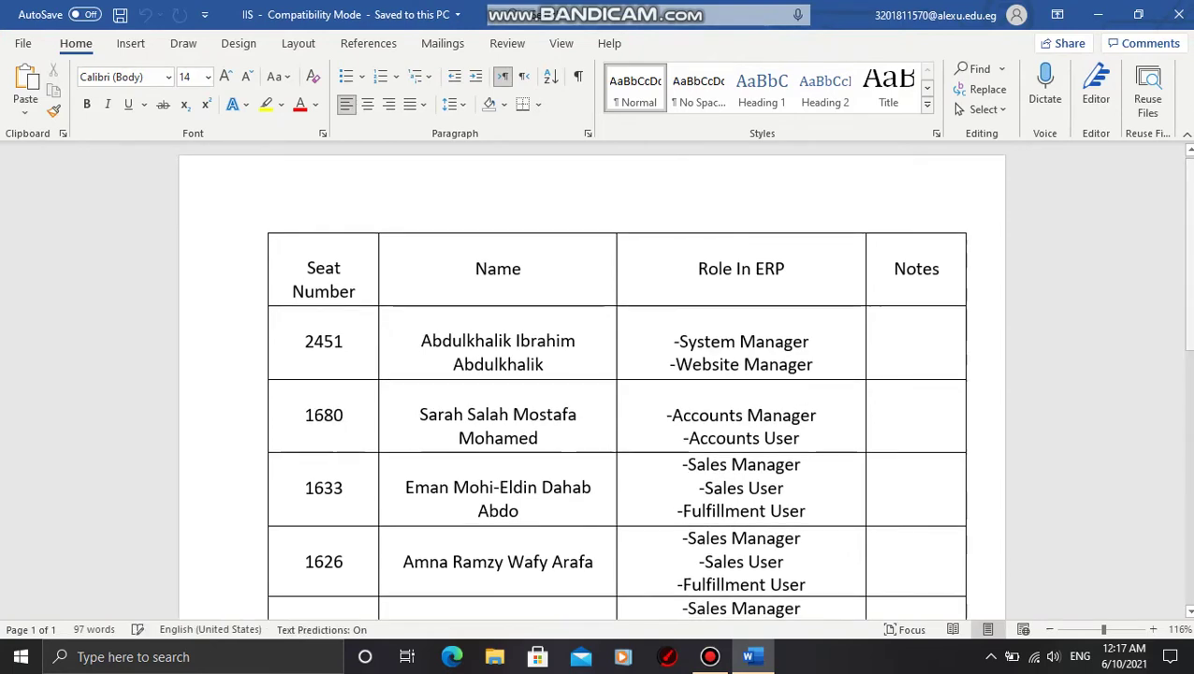
Review the team table's seat numbers, ERP roles and notes through the last row, and minimize the document.
{"action": "scroll", "coordinate": [599, 384], "scroll_direction": "down", "scroll_amount": 2}
{"action": "scroll", "coordinate": [599, 384], "scroll_direction": "down", "scroll_amount": 2}
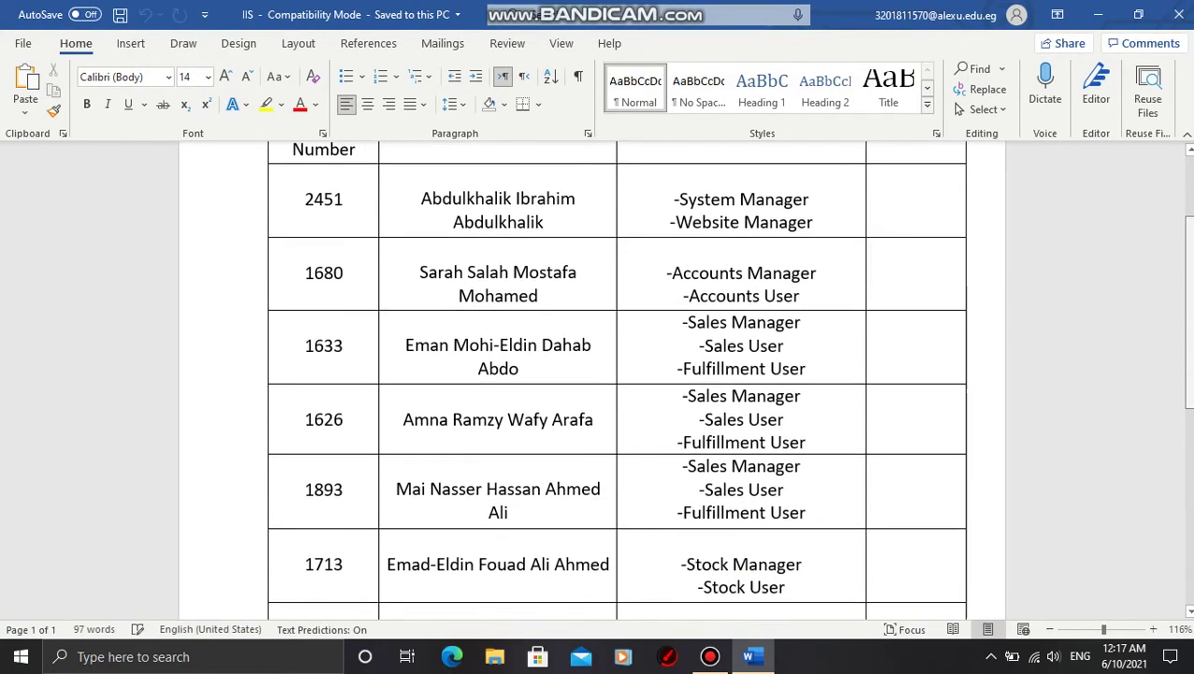
{"action": "scroll", "coordinate": [599, 384], "scroll_direction": "down", "scroll_amount": 2}
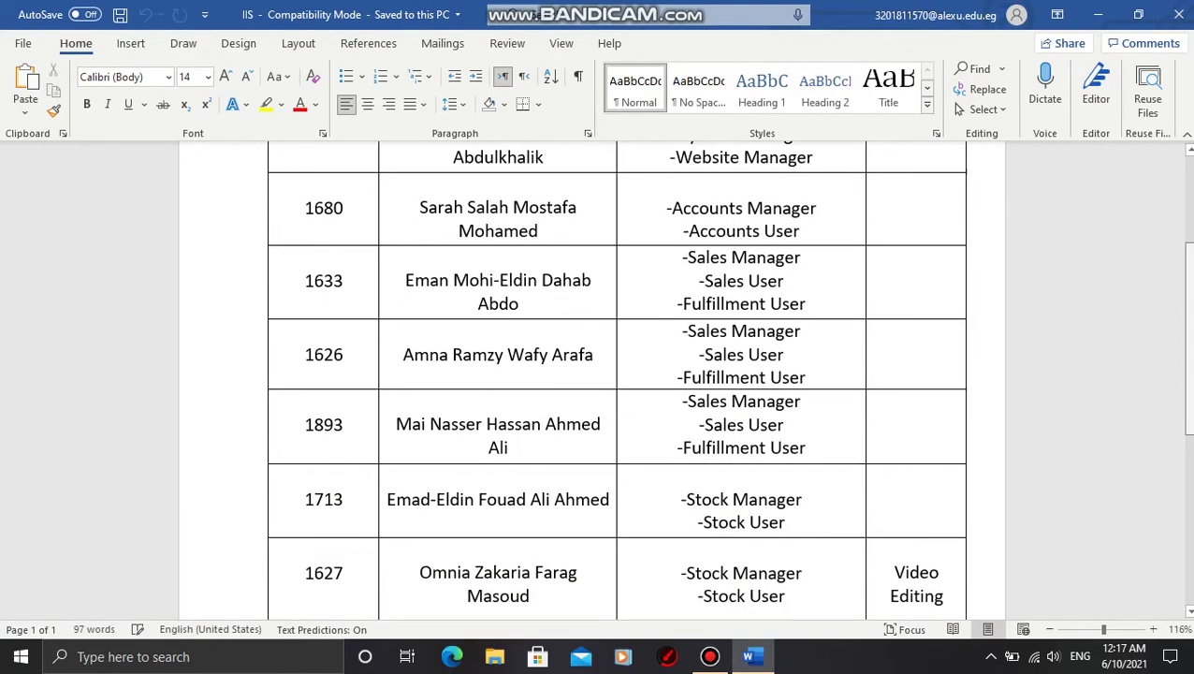
{"action": "scroll", "coordinate": [599, 384], "scroll_direction": "down", "scroll_amount": 3}
{"action": "scroll", "coordinate": [599, 384], "scroll_direction": "down", "scroll_amount": 4}
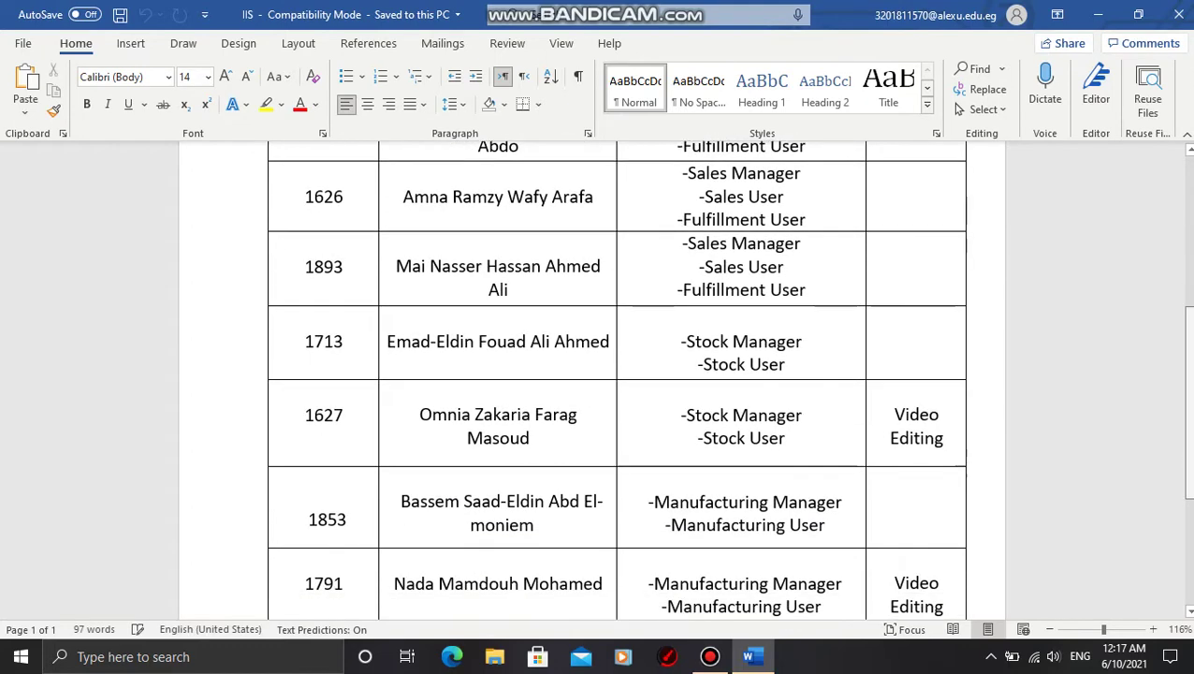
{"action": "scroll", "coordinate": [599, 384], "scroll_direction": "down", "scroll_amount": 2}
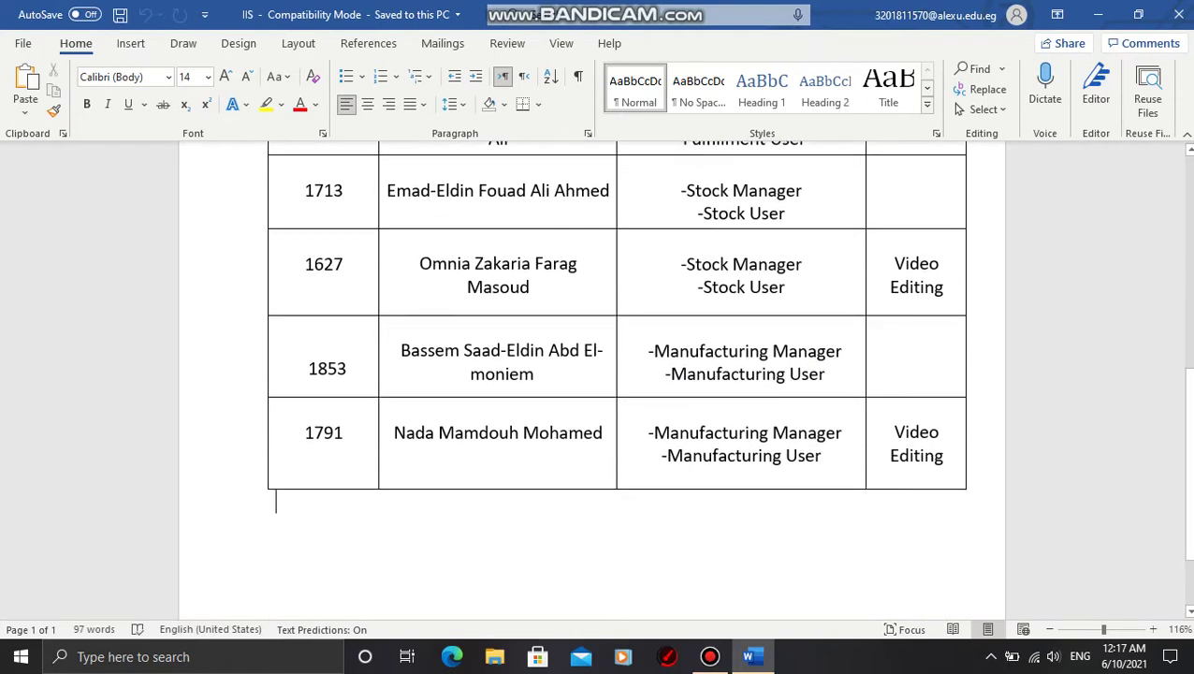
{"action": "left_click", "coordinate": [1098, 14]}
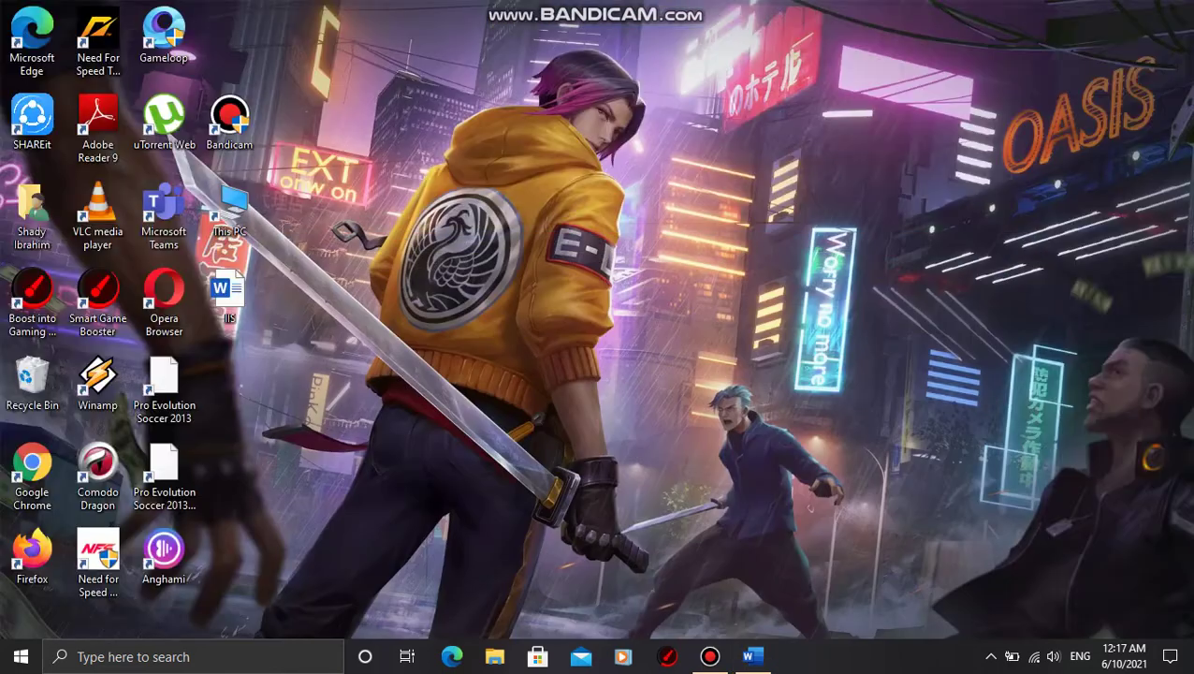
Open mercury97.erpnext.com in Chrome and log in to ERPNext with the prefilled account credentials.
{"action": "mouse_move", "coordinate": [710, 655]}
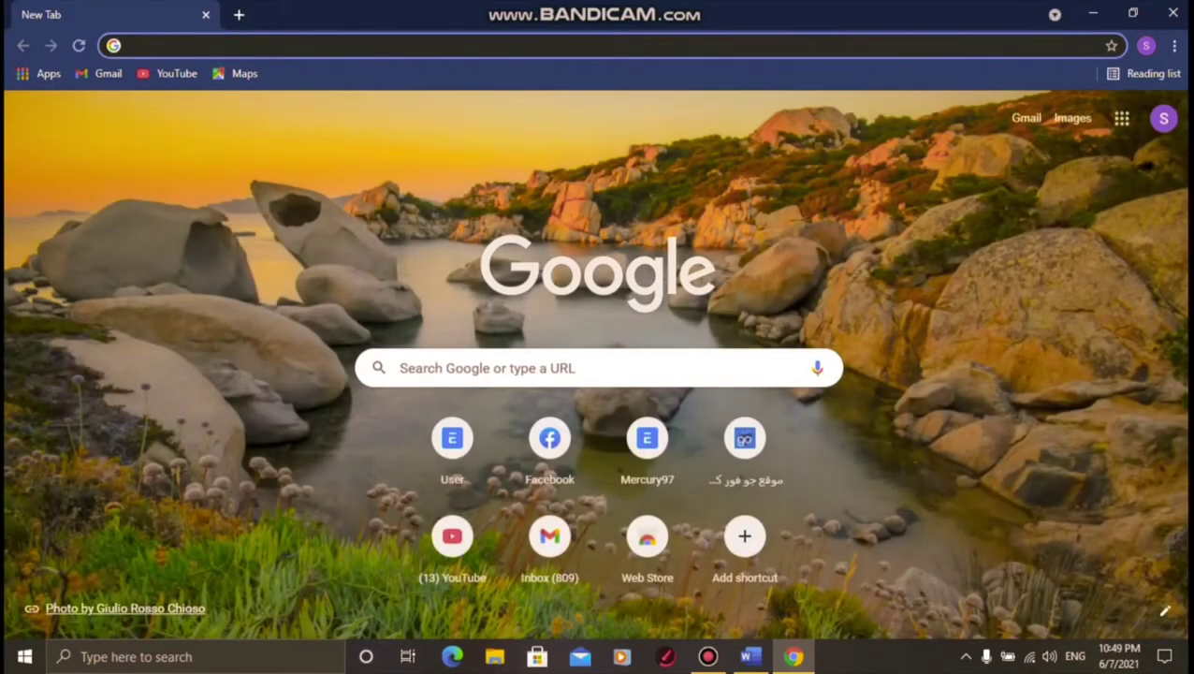
{"action": "type", "text": "mercury"}
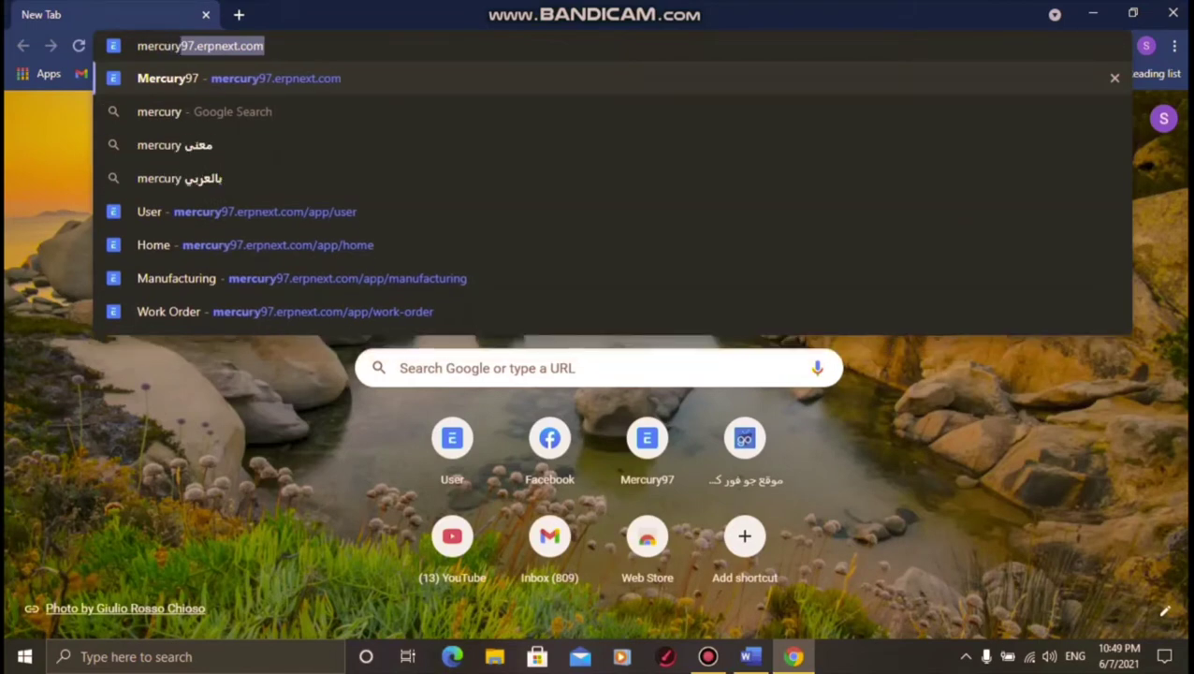
{"action": "key", "text": "Return"}
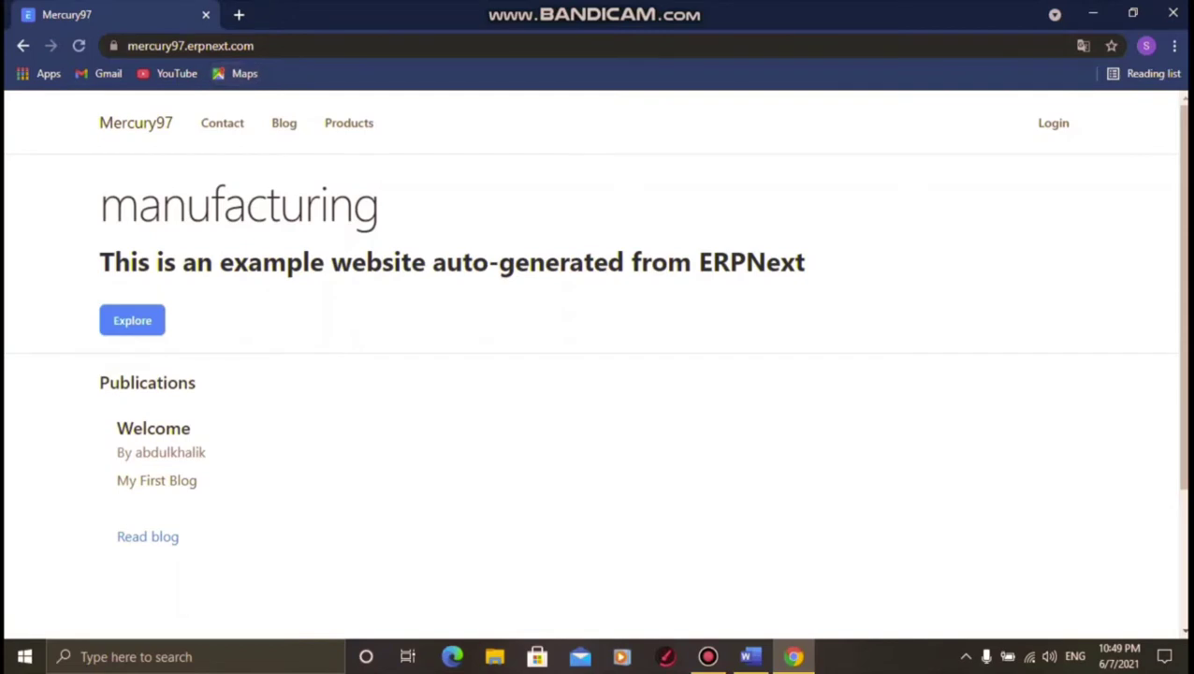
{"action": "left_click", "coordinate": [1052, 123]}
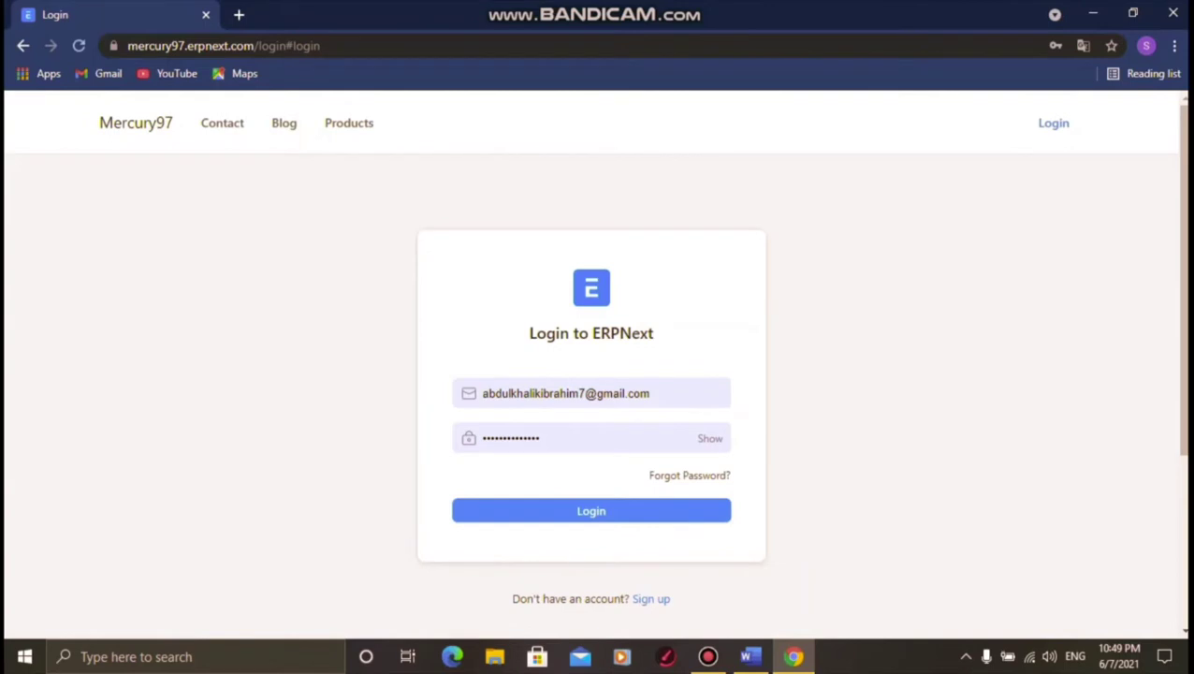
{"action": "key", "text": "Return"}
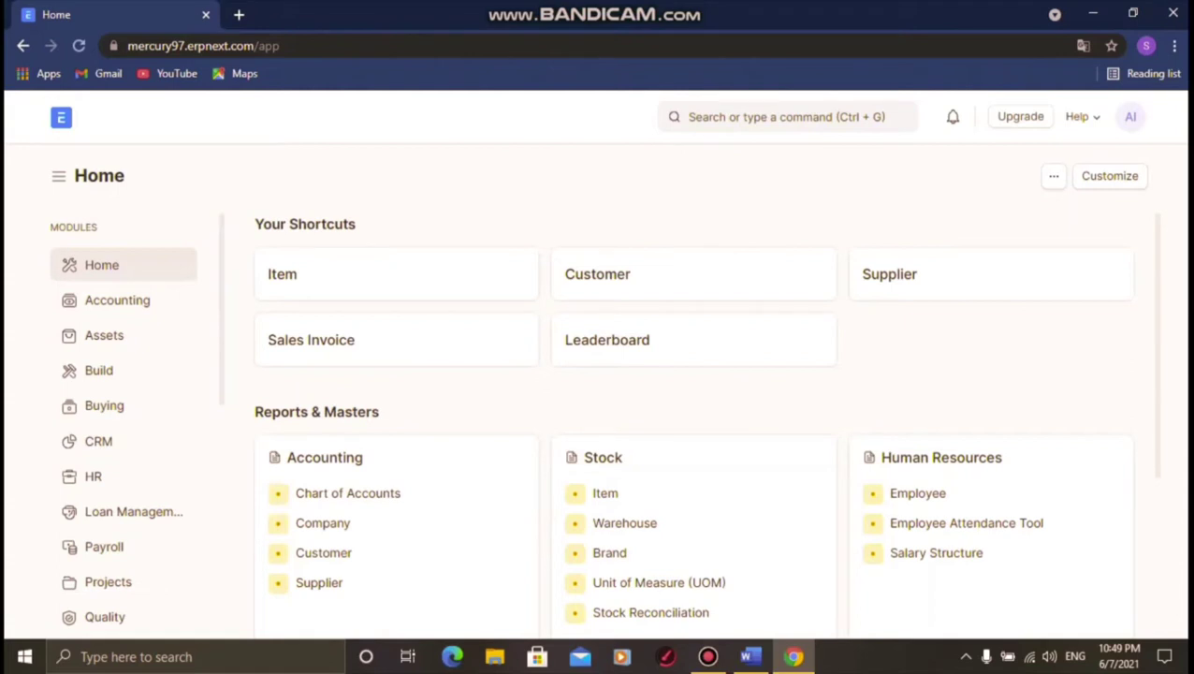
Open the User list from the Users module under Administration.
{"action": "scroll", "coordinate": [136, 424], "scroll_direction": "down", "scroll_amount": 5}
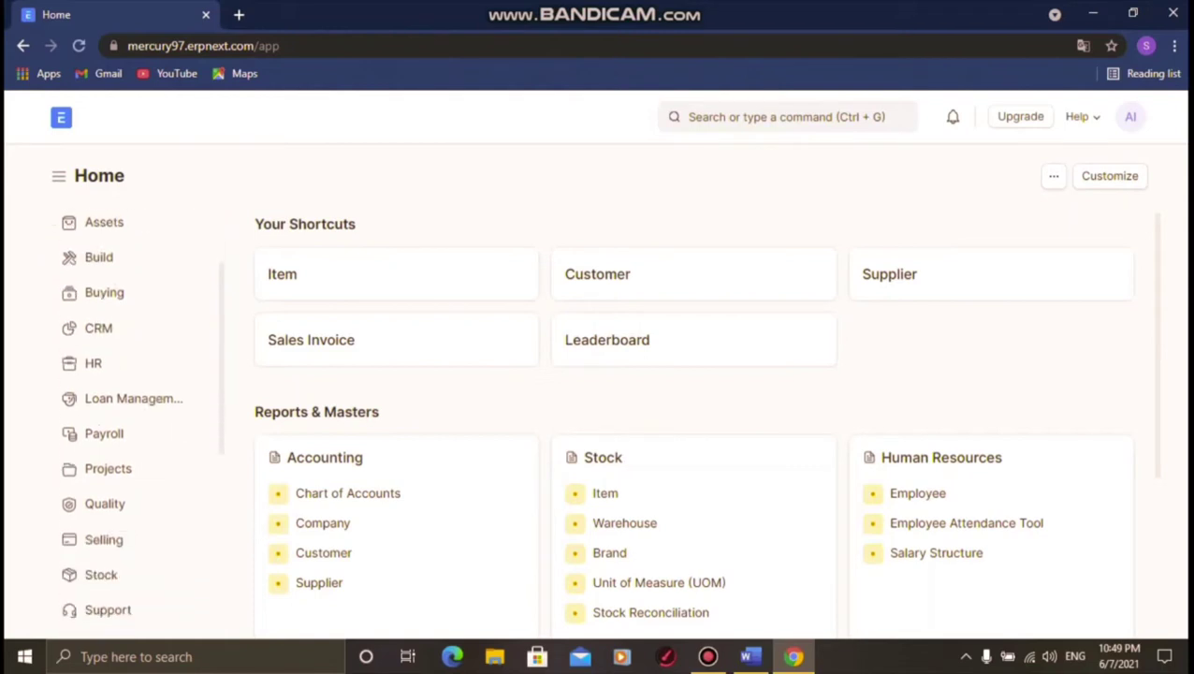
{"action": "scroll", "coordinate": [137, 423], "scroll_direction": "down", "scroll_amount": 3}
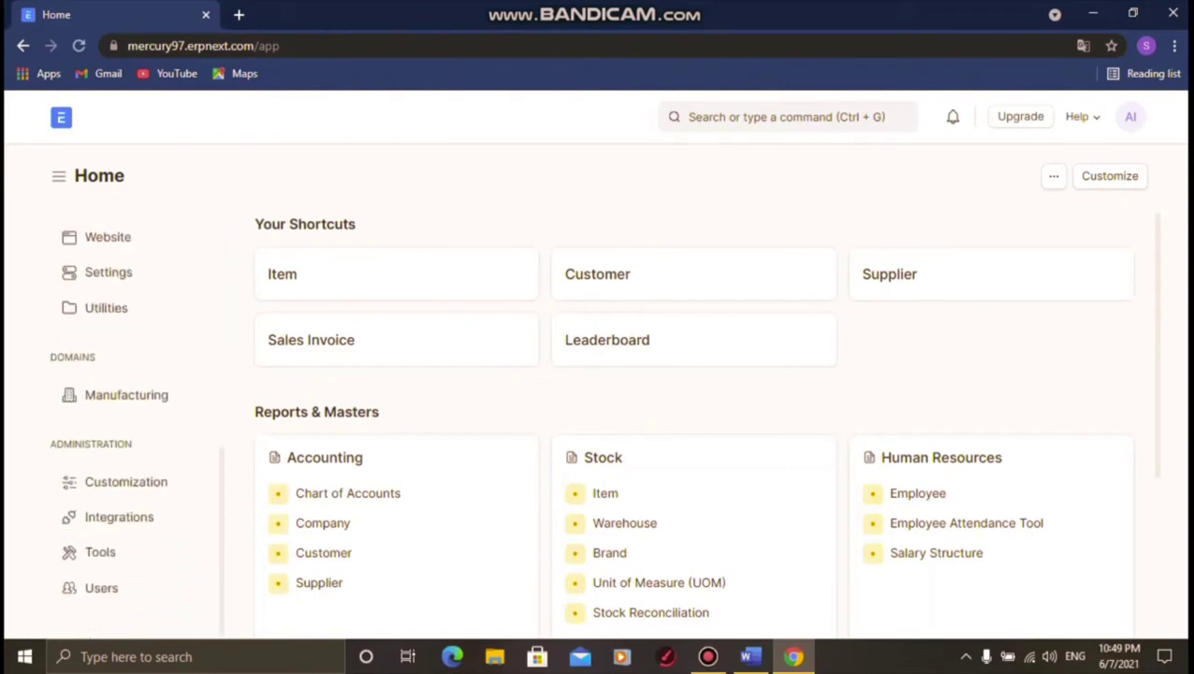
{"action": "left_click", "coordinate": [101, 588]}
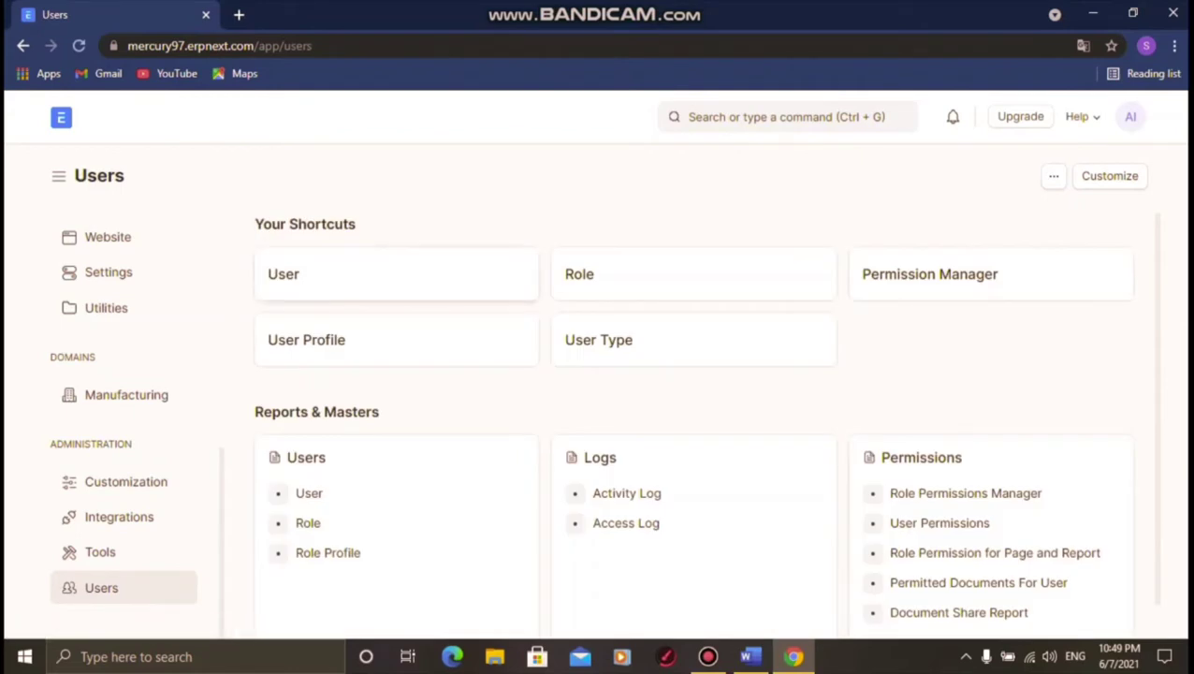
{"action": "left_click", "coordinate": [283, 273]}
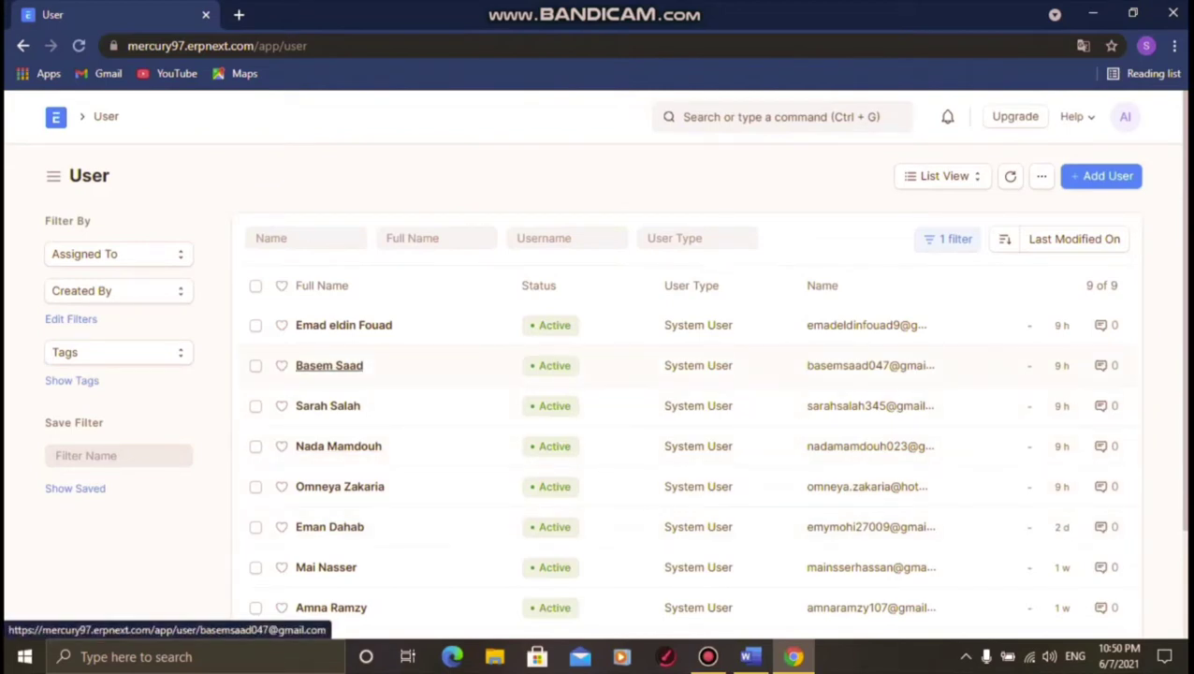
Open the second user's record in the list and examine the basic info and assigned roles.
{"action": "left_click", "coordinate": [329, 365]}
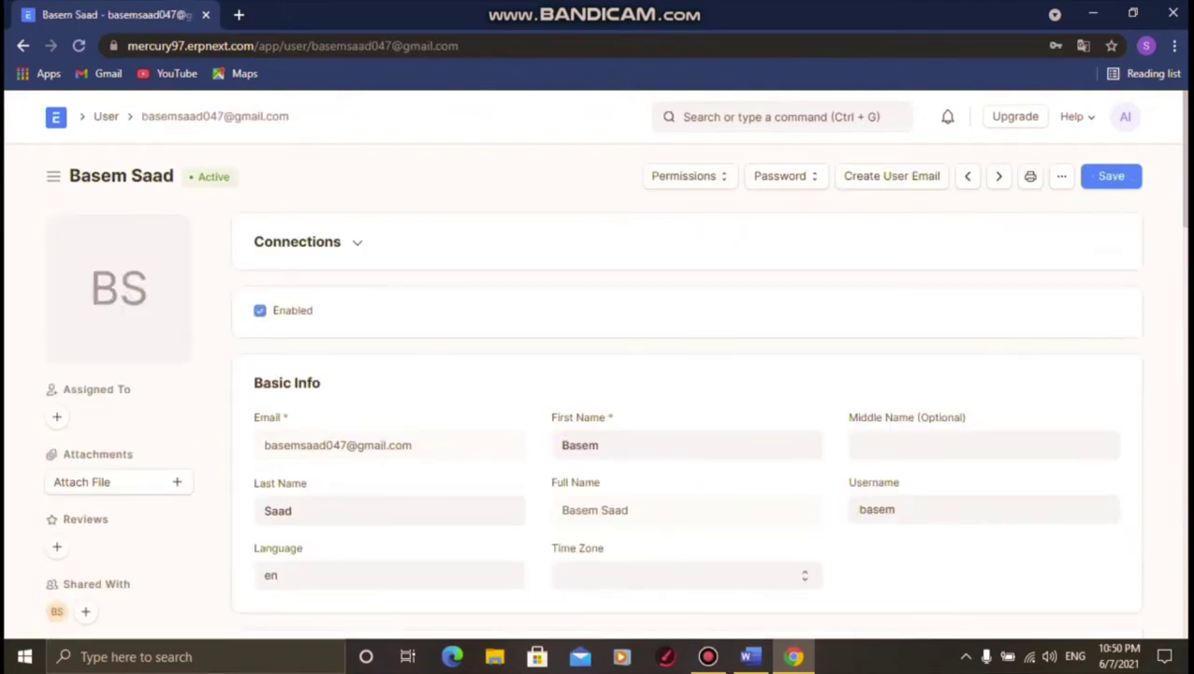
{"action": "scroll", "coordinate": [614, 402], "scroll_direction": "down", "scroll_amount": 5}
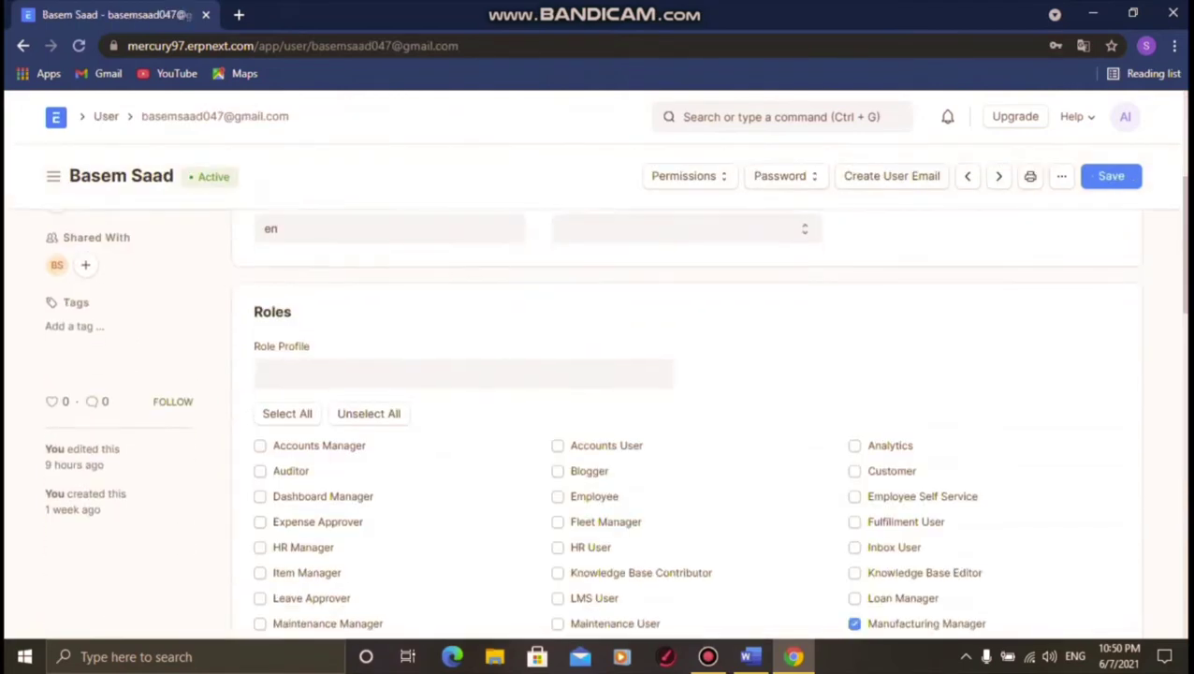
{"action": "scroll", "coordinate": [615, 421], "scroll_direction": "down", "scroll_amount": 2}
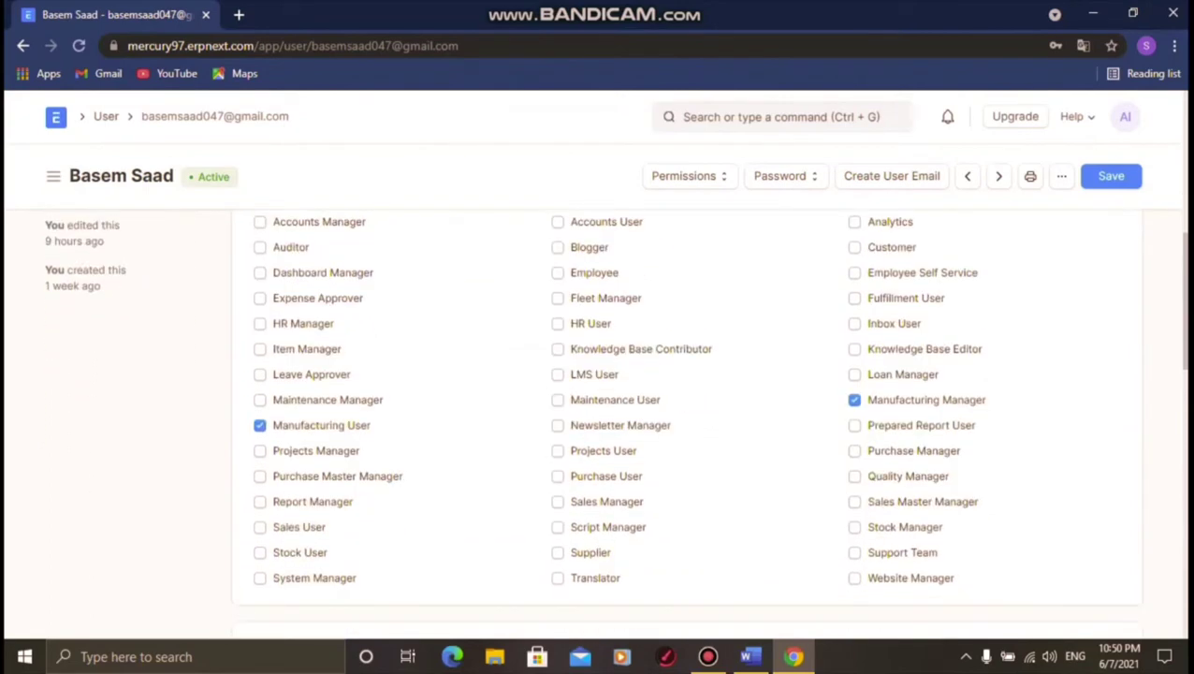
{"action": "scroll", "coordinate": [615, 421], "scroll_direction": "up", "scroll_amount": 3}
{"action": "scroll", "coordinate": [614, 421], "scroll_direction": "up", "scroll_amount": 4}
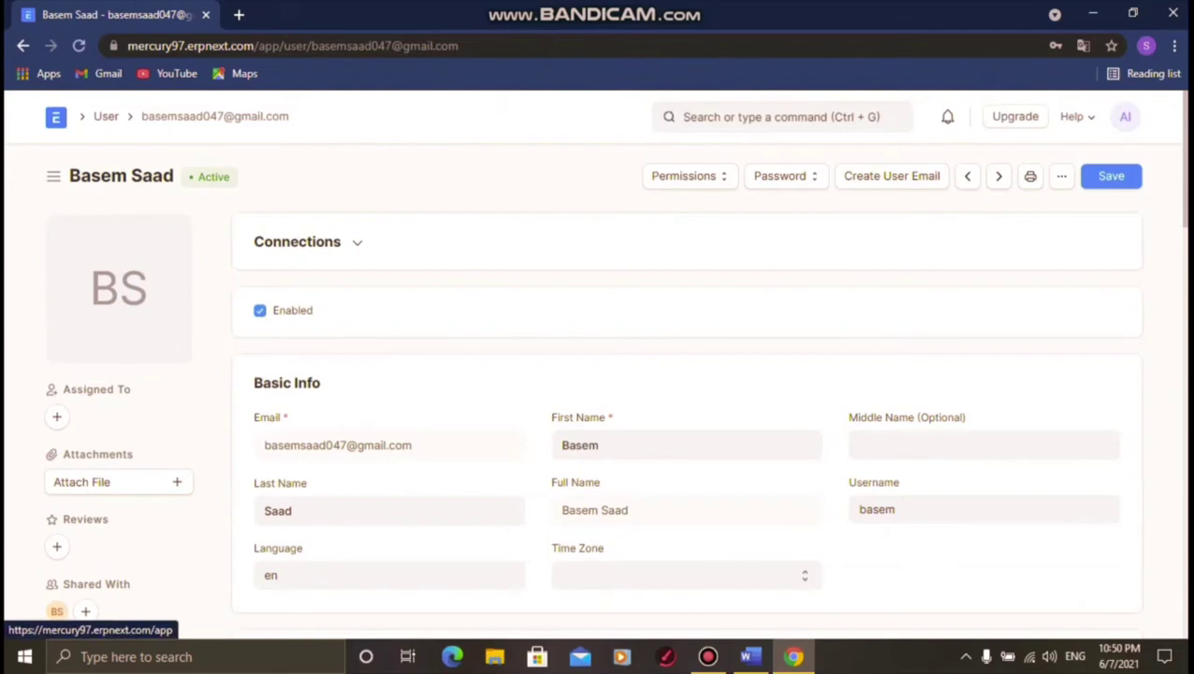
Return to Home and open the Item list from the Selling module.
{"action": "left_click", "coordinate": [56, 116]}
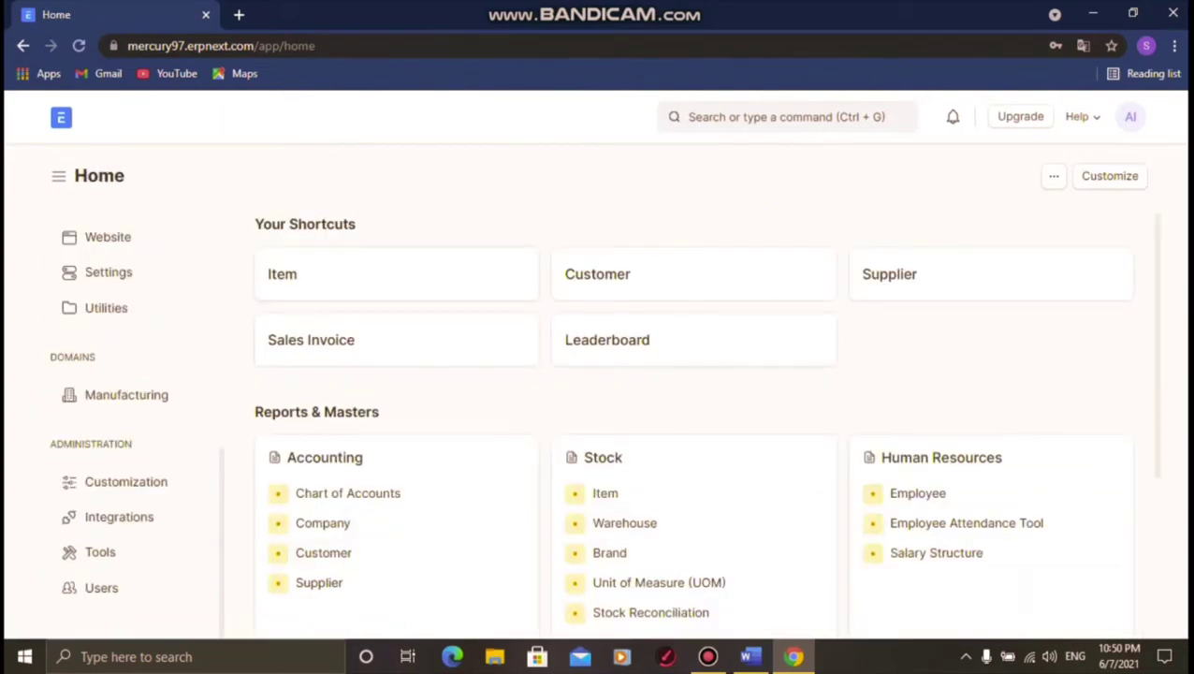
{"action": "scroll", "coordinate": [122, 362], "scroll_direction": "up", "scroll_amount": 5}
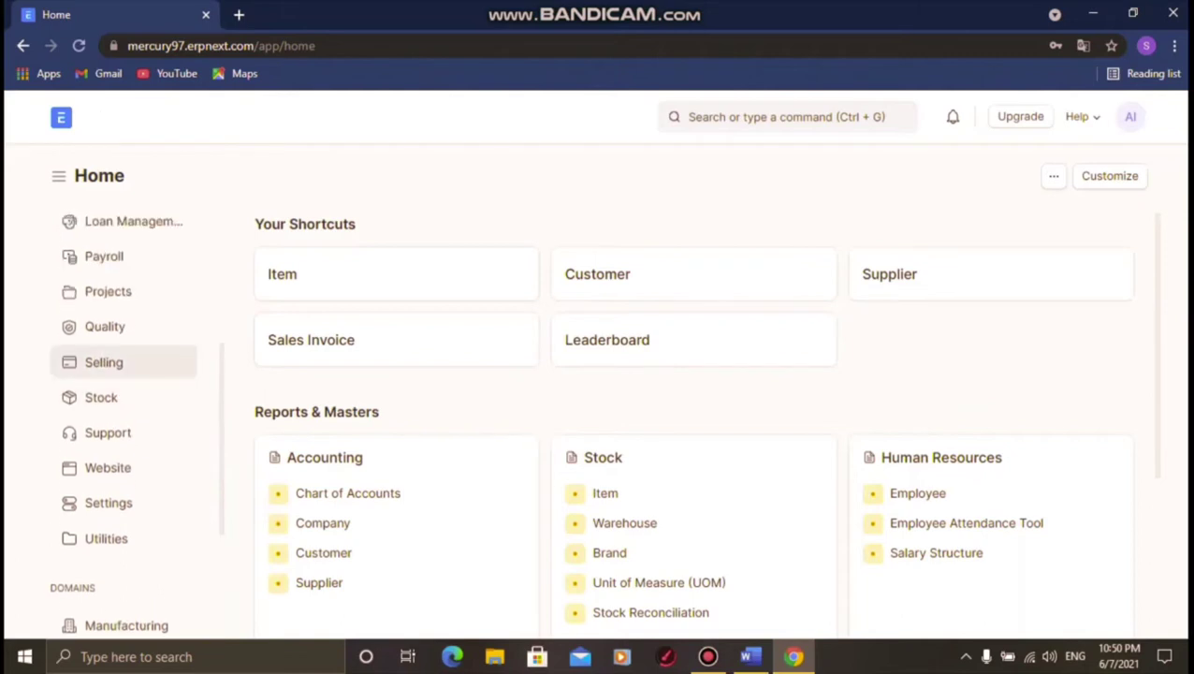
{"action": "left_click", "coordinate": [121, 362]}
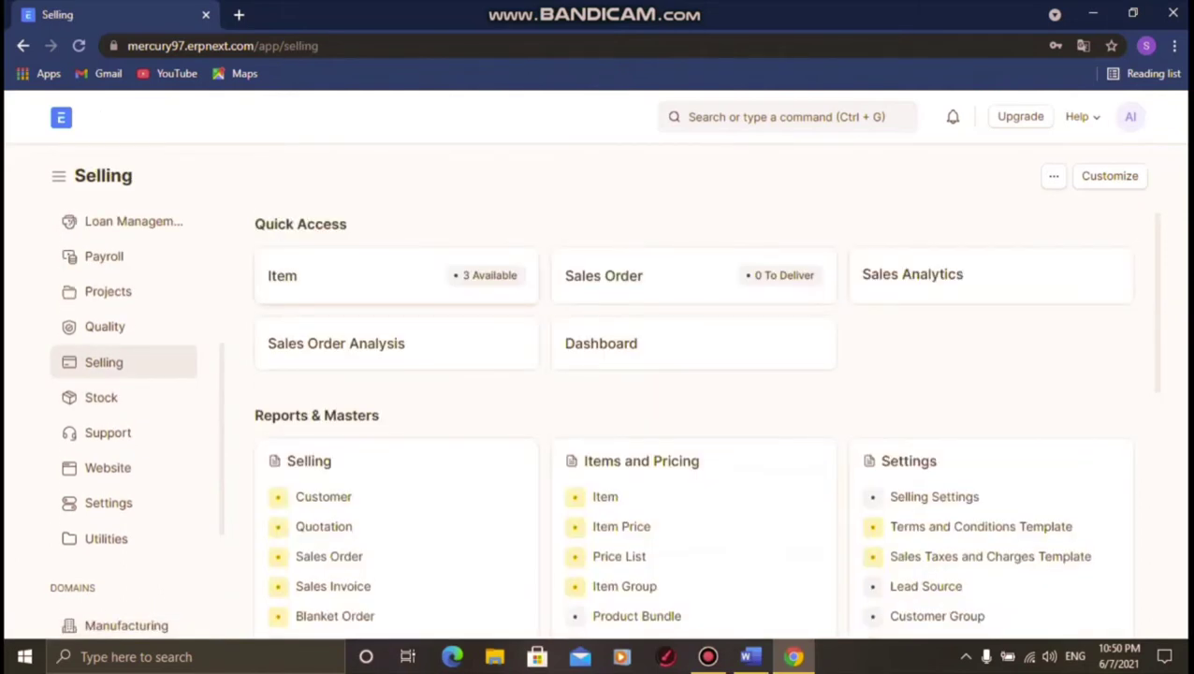
{"action": "left_click", "coordinate": [282, 275]}
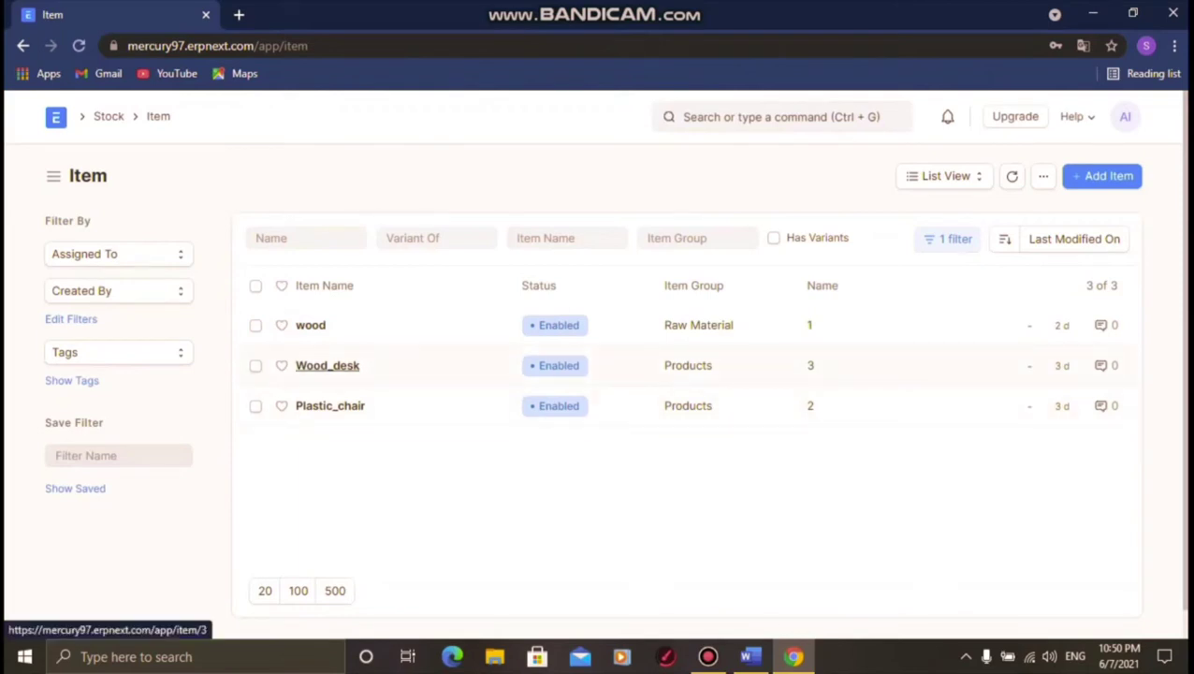
Open the Wood_desk item and examine its stock levels, item details, inventory settings and sales, purchase and accounting defaults.
{"action": "left_click", "coordinate": [328, 365]}
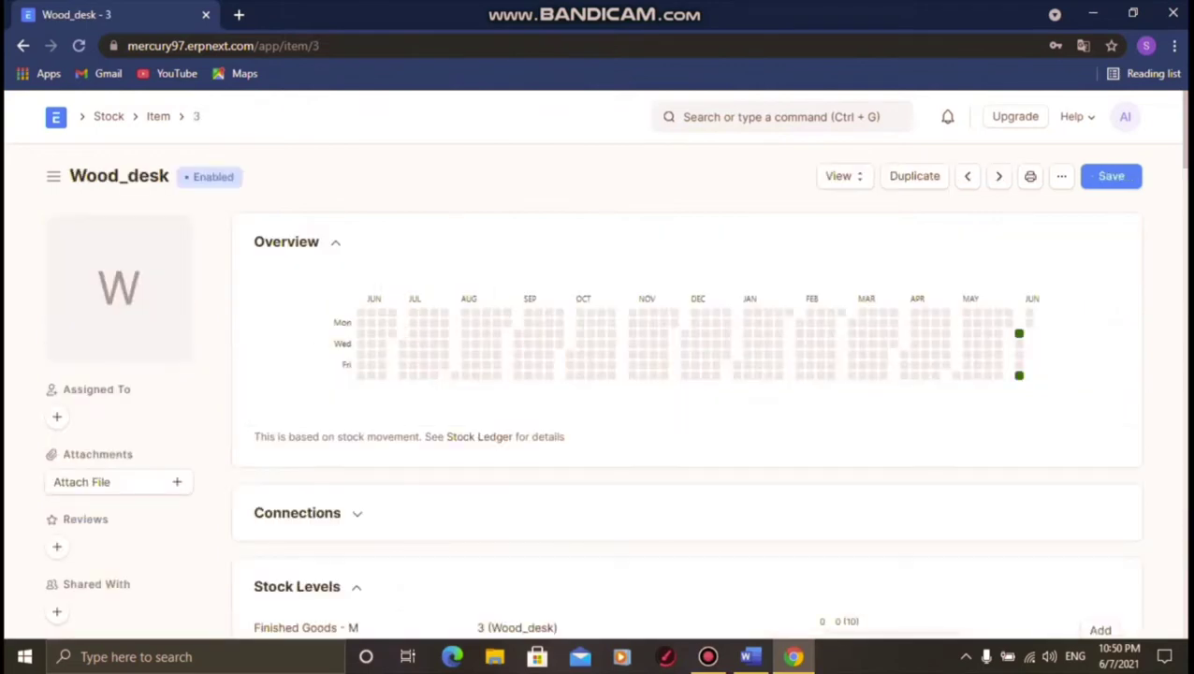
{"action": "scroll", "coordinate": [686, 421], "scroll_direction": "down", "scroll_amount": 5}
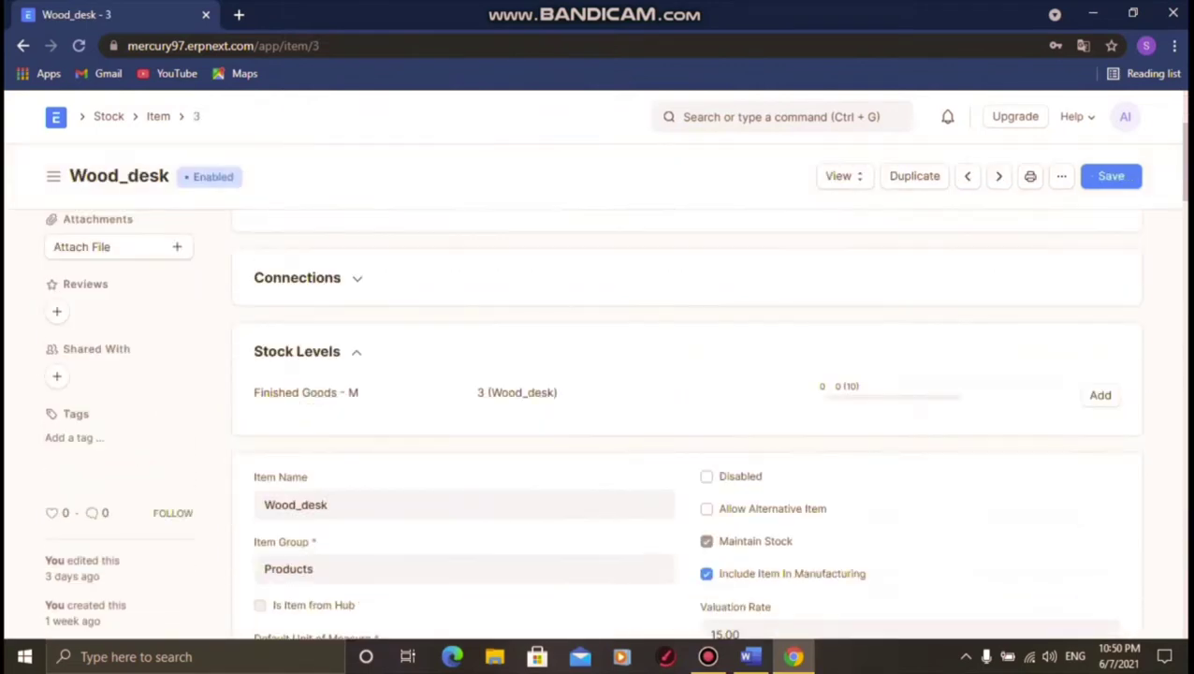
{"action": "scroll", "coordinate": [685, 421], "scroll_direction": "down", "scroll_amount": 4}
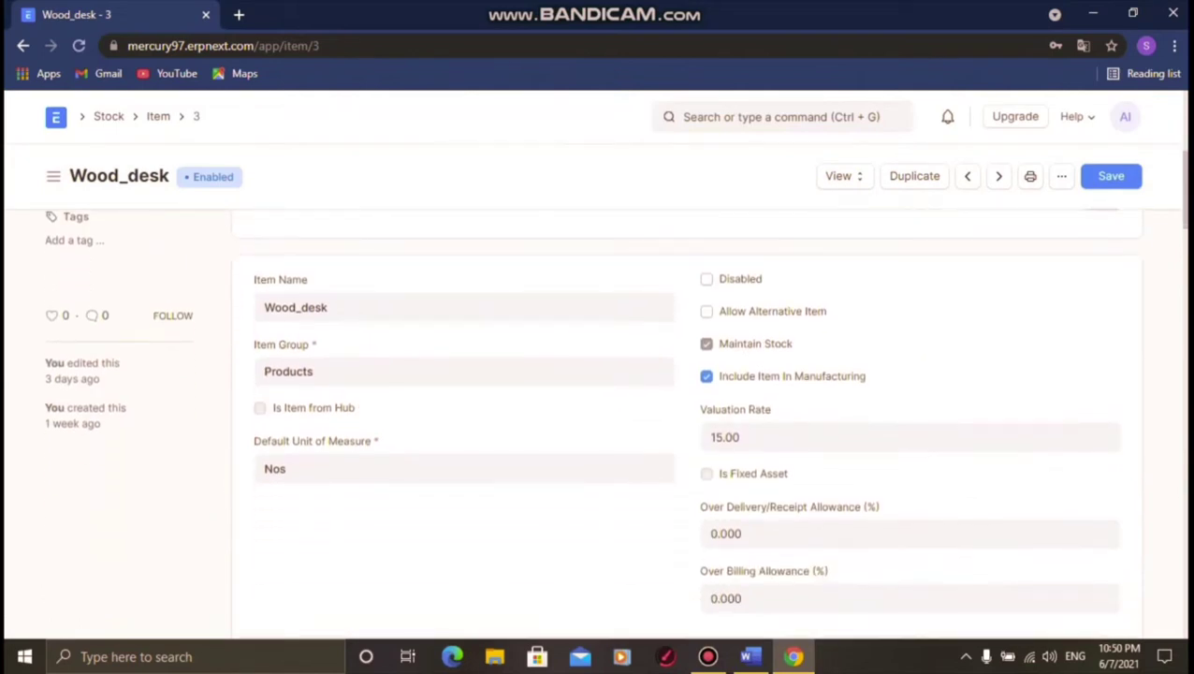
{"action": "scroll", "coordinate": [686, 421], "scroll_direction": "down", "scroll_amount": 4}
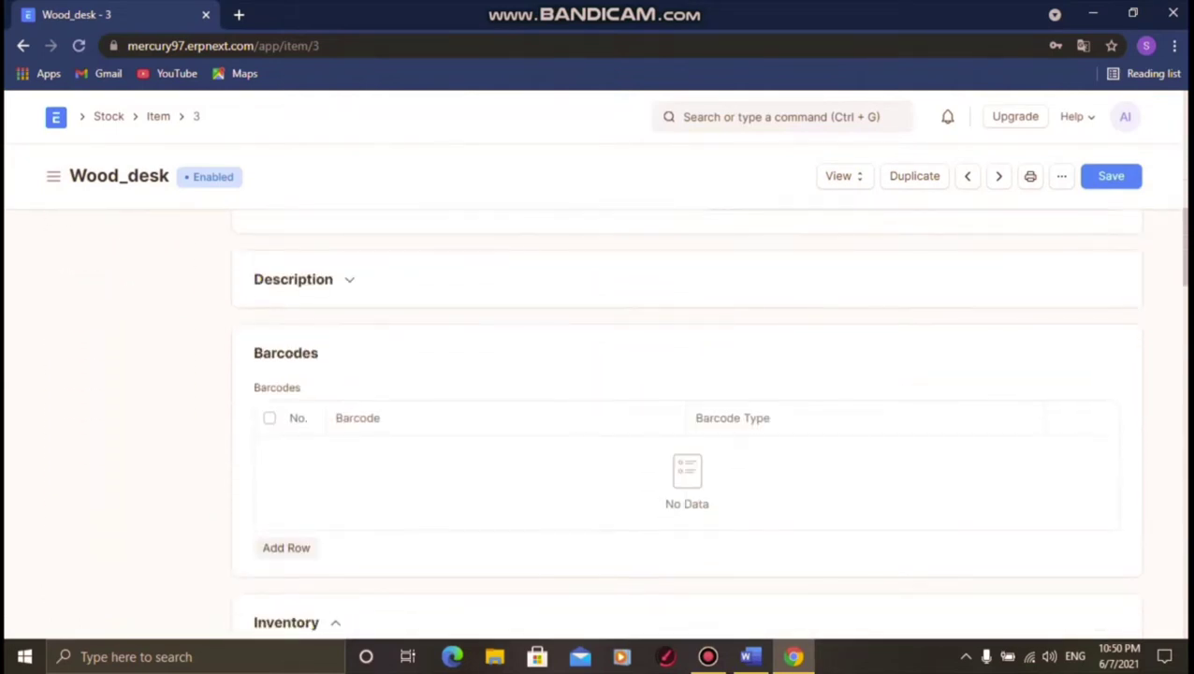
{"action": "scroll", "coordinate": [686, 421], "scroll_direction": "down", "scroll_amount": 4}
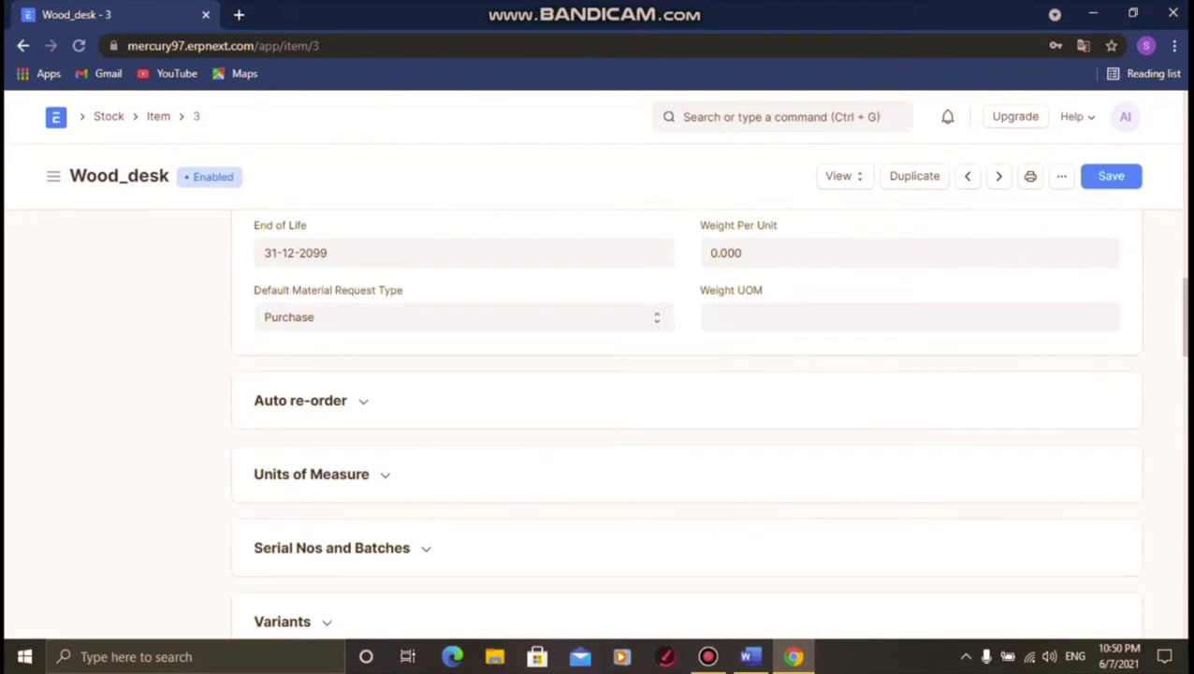
{"action": "scroll", "coordinate": [685, 421], "scroll_direction": "down", "scroll_amount": 7}
{"action": "scroll", "coordinate": [686, 421], "scroll_direction": "up", "scroll_amount": 8}
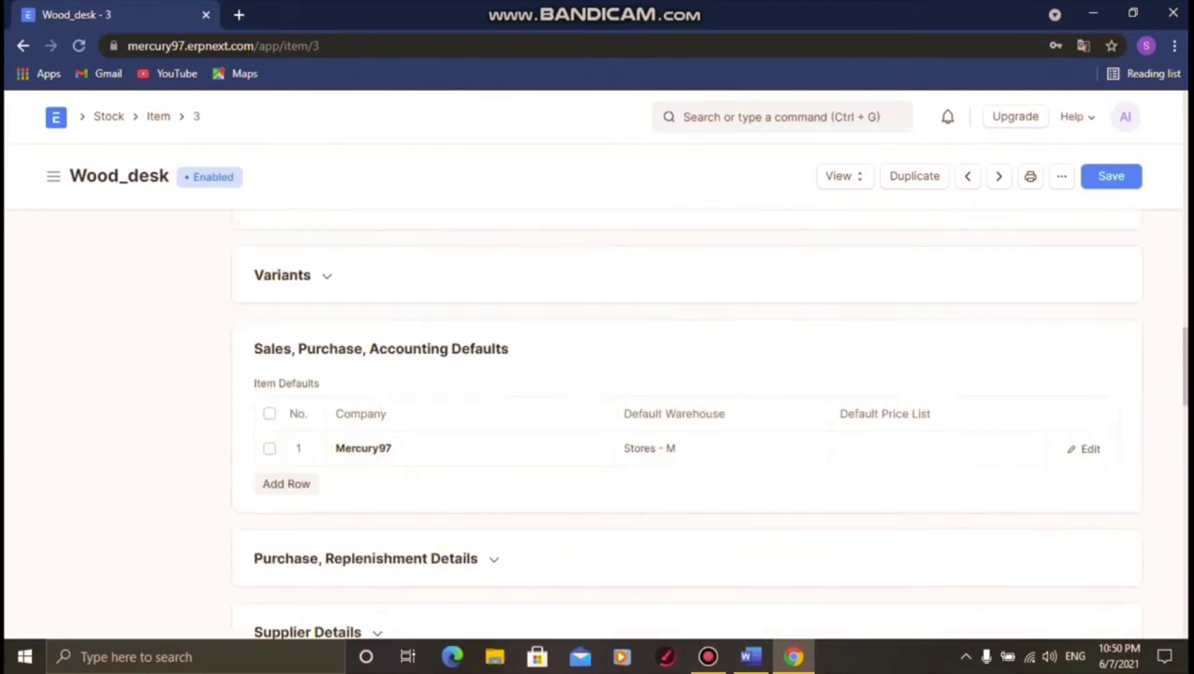
{"action": "scroll", "coordinate": [686, 421], "scroll_direction": "up", "scroll_amount": 15}
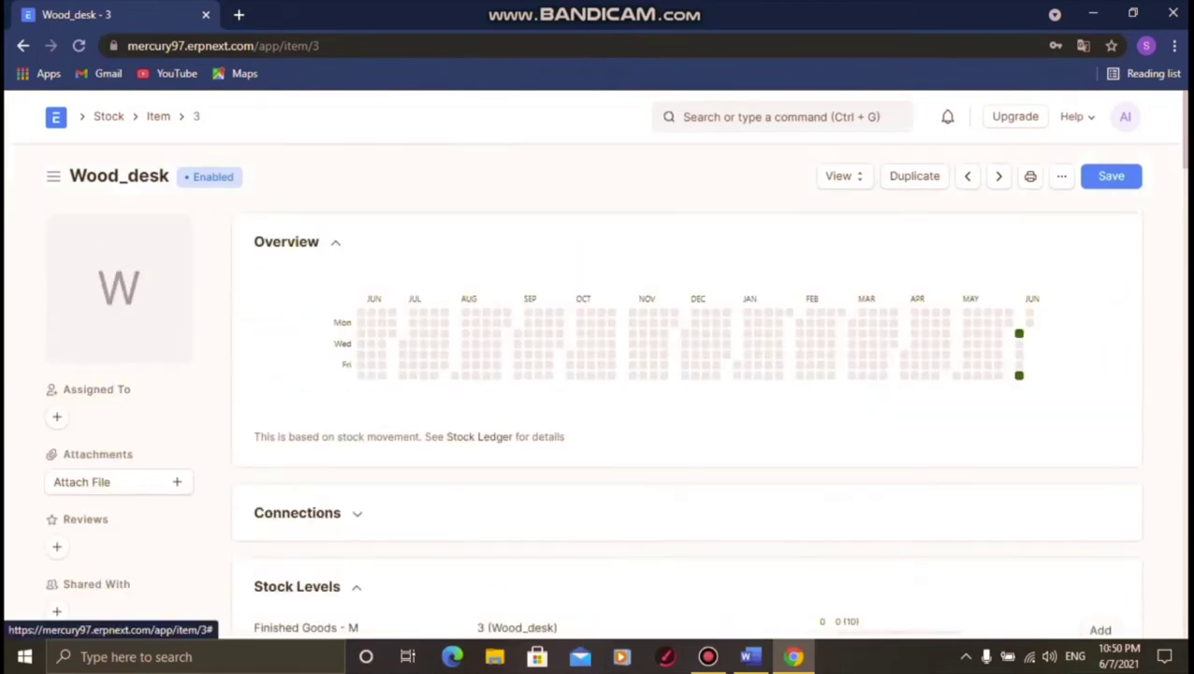
View the Supplier list from the Home shortcuts and return to Home.
{"action": "left_click", "coordinate": [56, 116]}
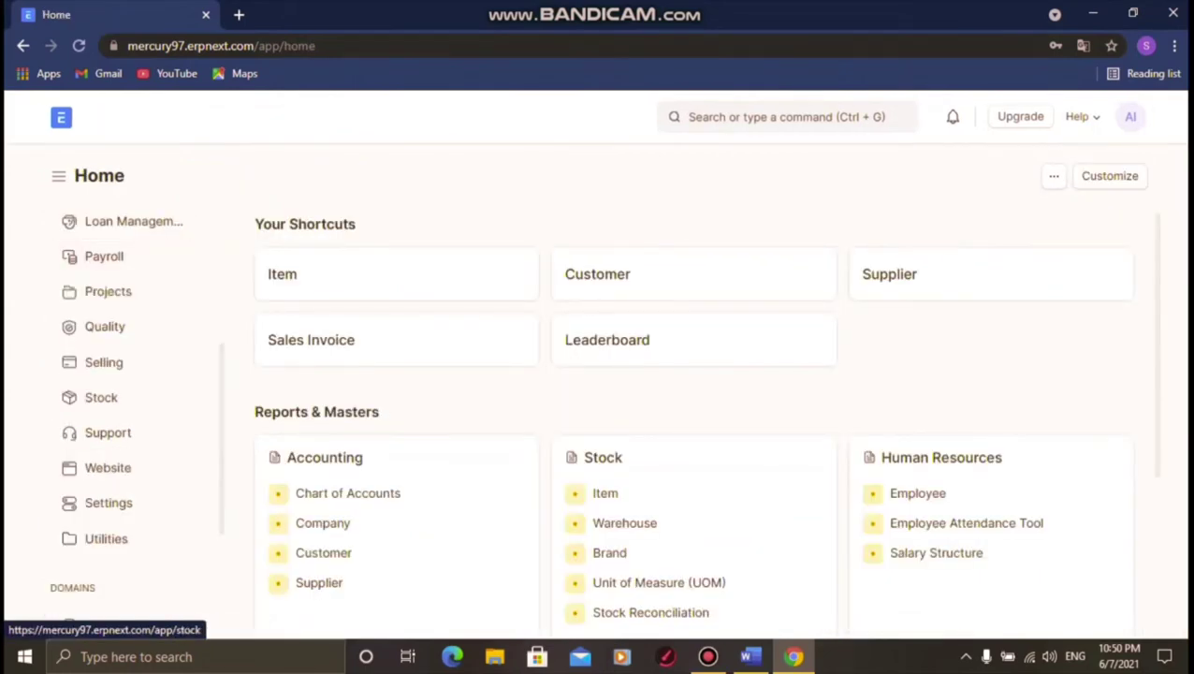
{"action": "left_click", "coordinate": [889, 273]}
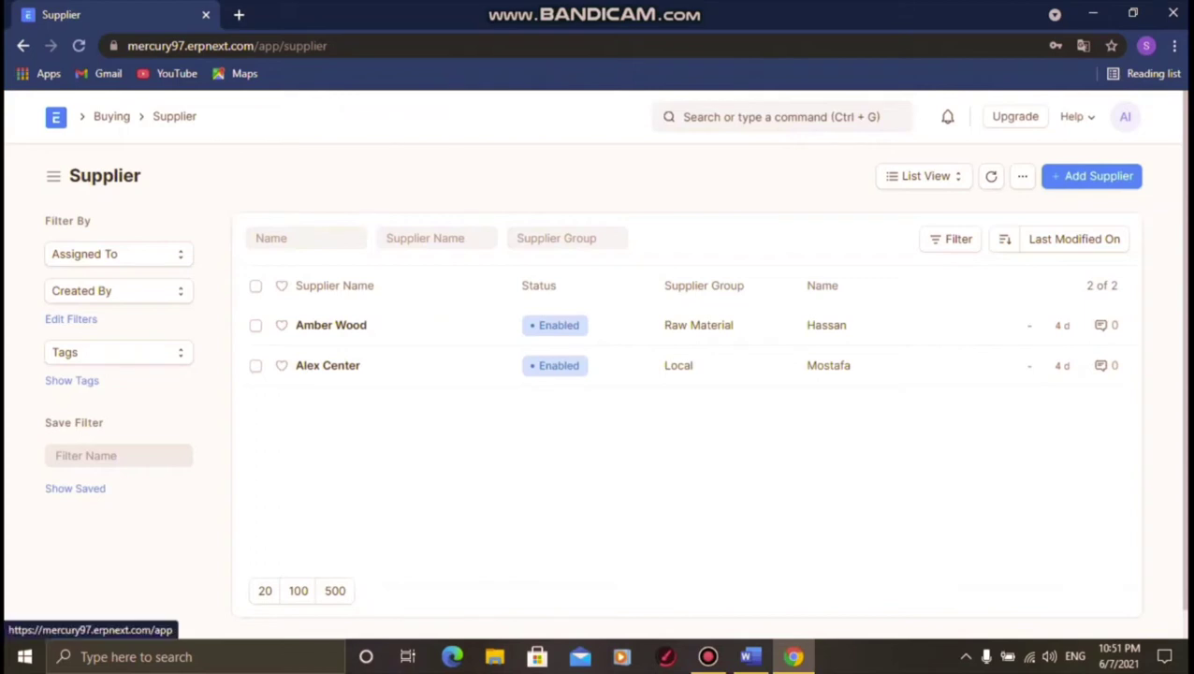
{"action": "left_click", "coordinate": [56, 116]}
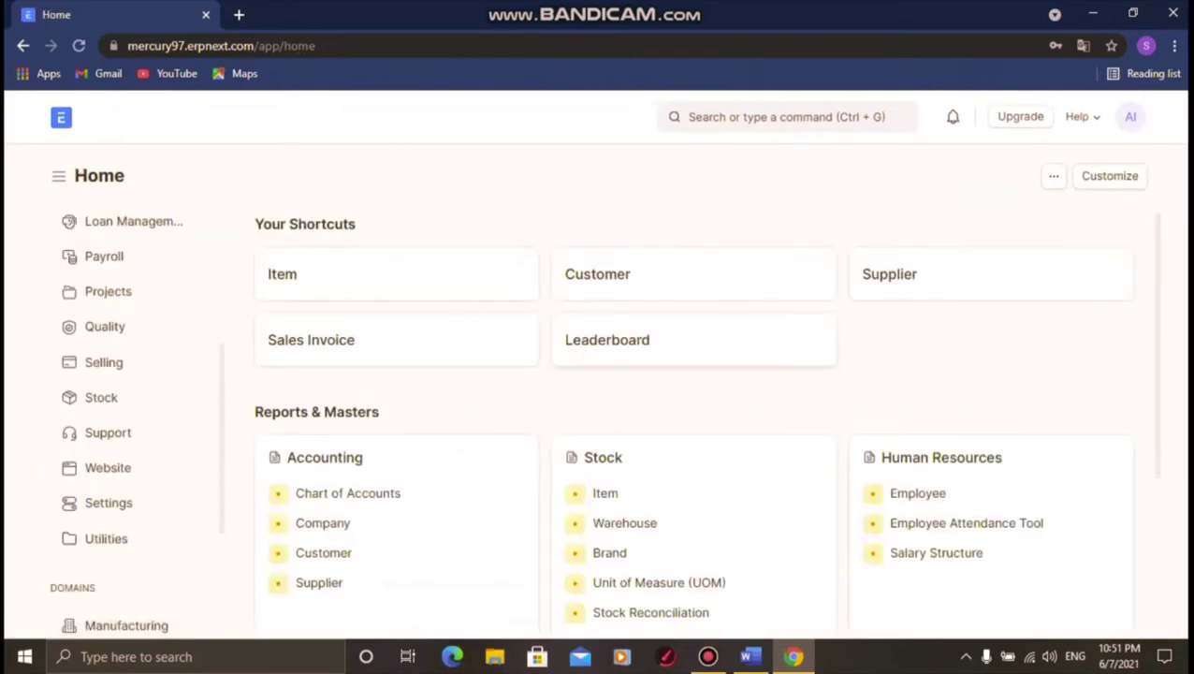
Open the customer record from the Home shortcuts, examine its overview, name and type, address and contact sections, and return to Home.
{"action": "left_click", "coordinate": [599, 274]}
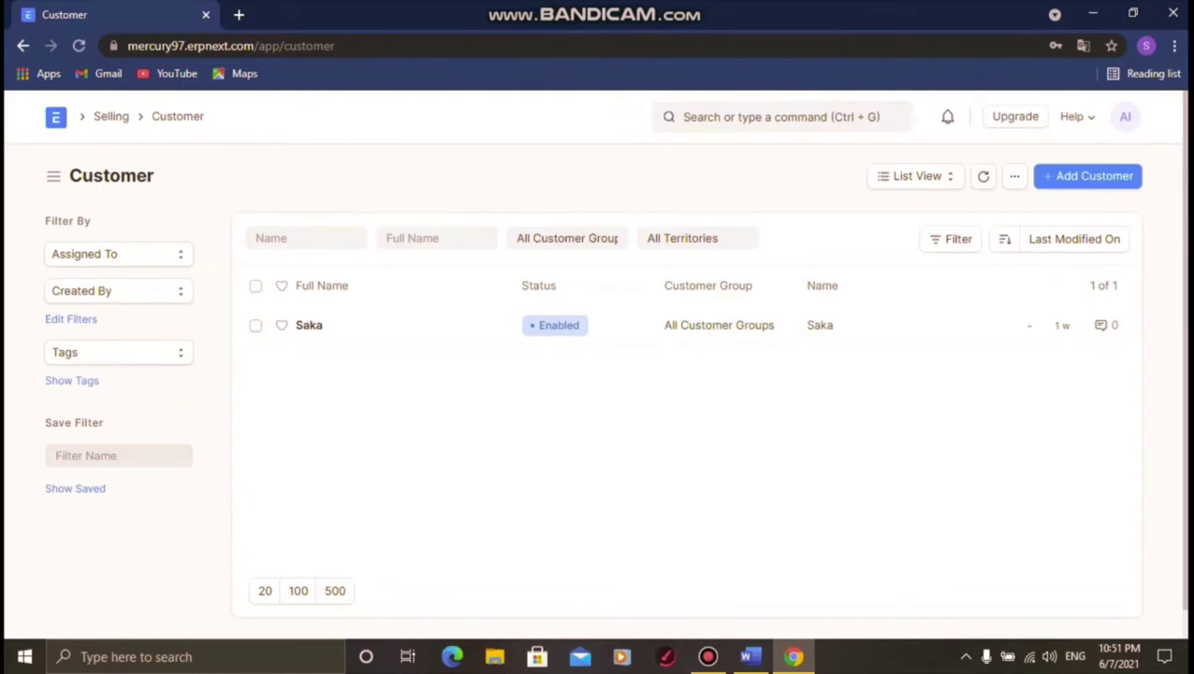
{"action": "left_click", "coordinate": [1015, 328]}
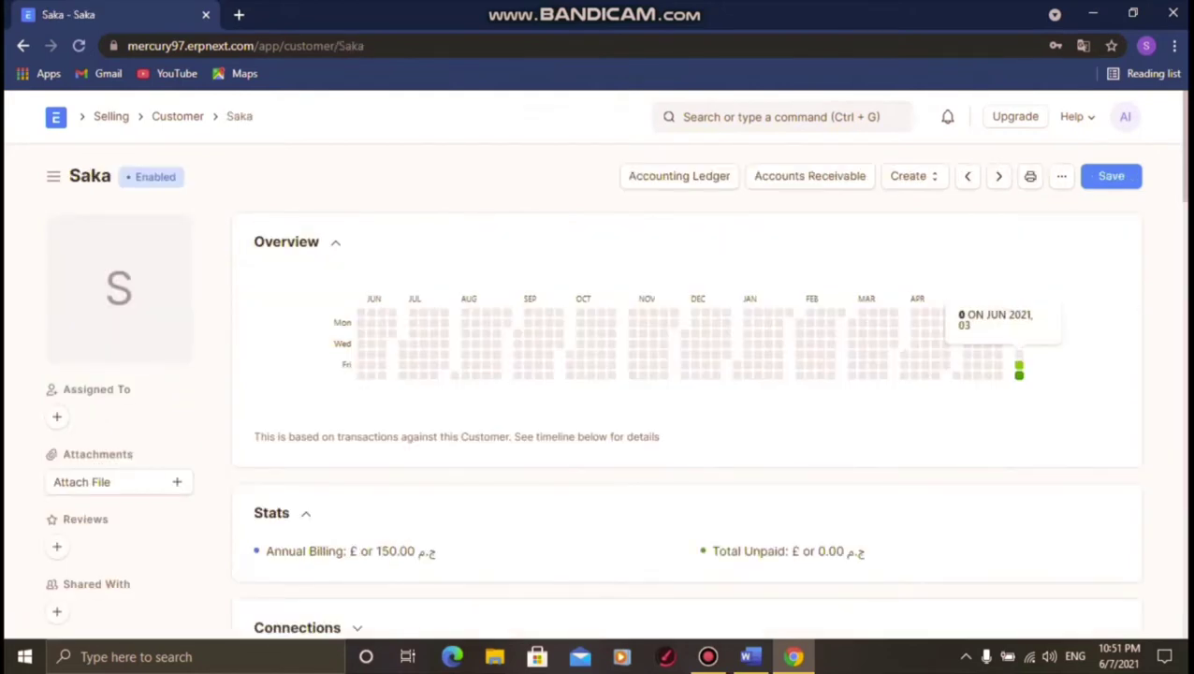
{"action": "scroll", "coordinate": [1015, 369], "scroll_direction": "down", "scroll_amount": 4}
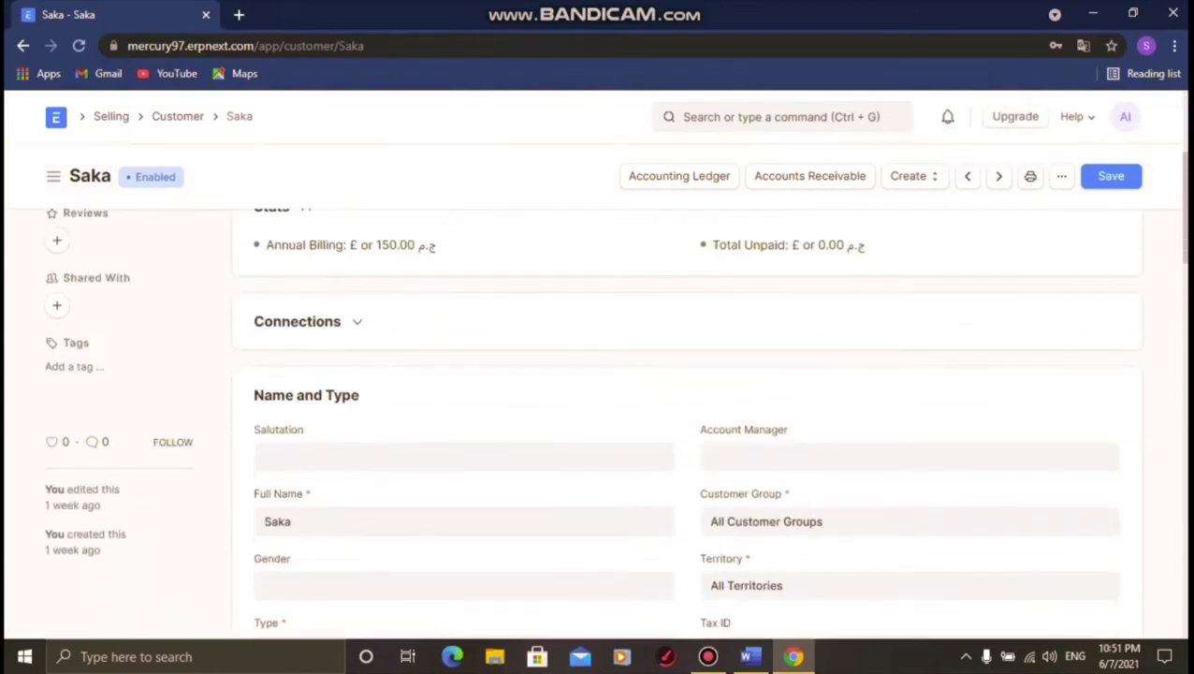
{"action": "scroll", "coordinate": [590, 420], "scroll_direction": "down", "scroll_amount": 5}
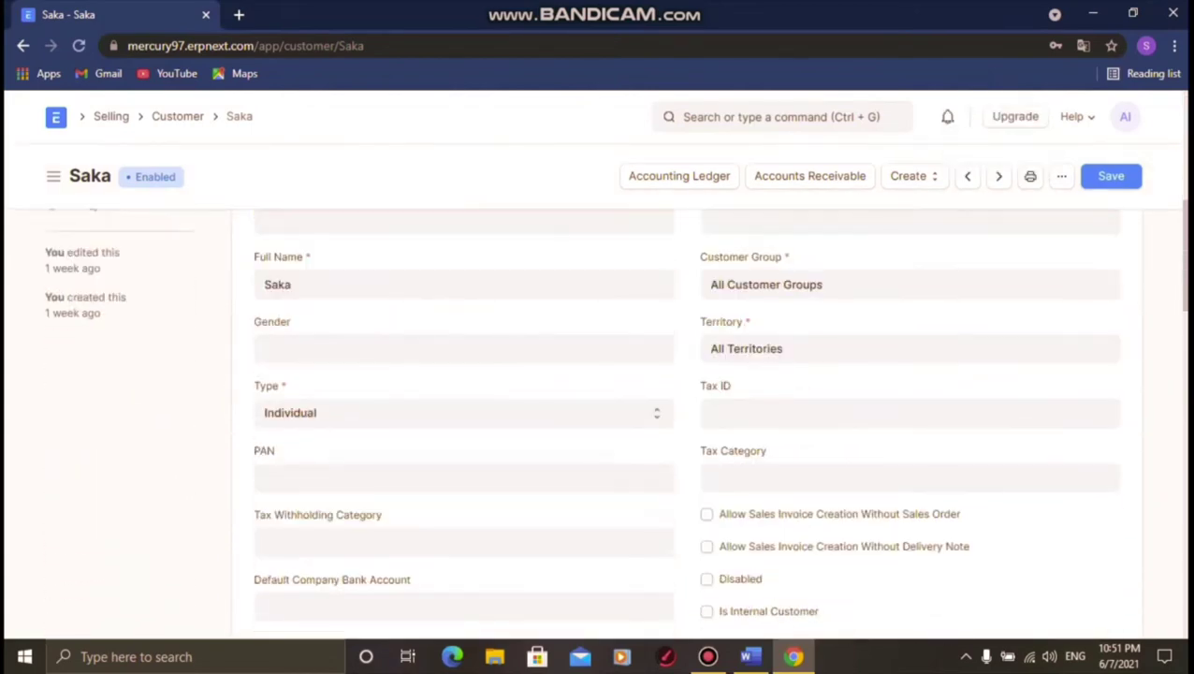
{"action": "scroll", "coordinate": [688, 421], "scroll_direction": "down", "scroll_amount": 4}
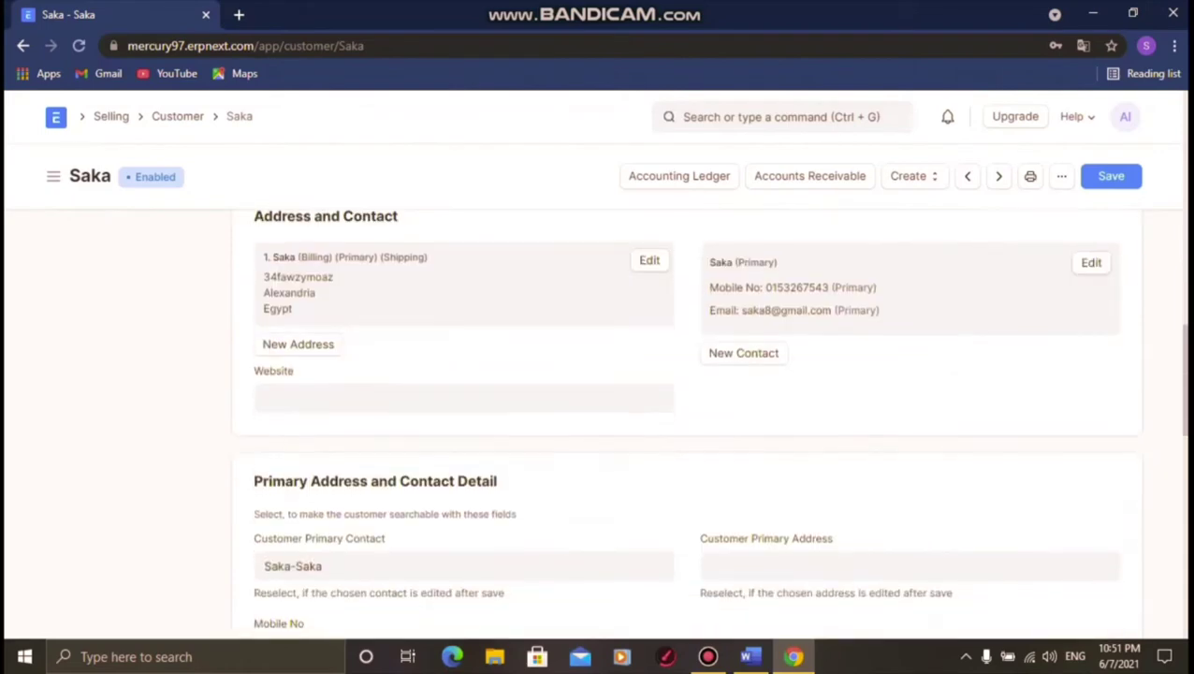
{"action": "scroll", "coordinate": [688, 421], "scroll_direction": "down", "scroll_amount": 8}
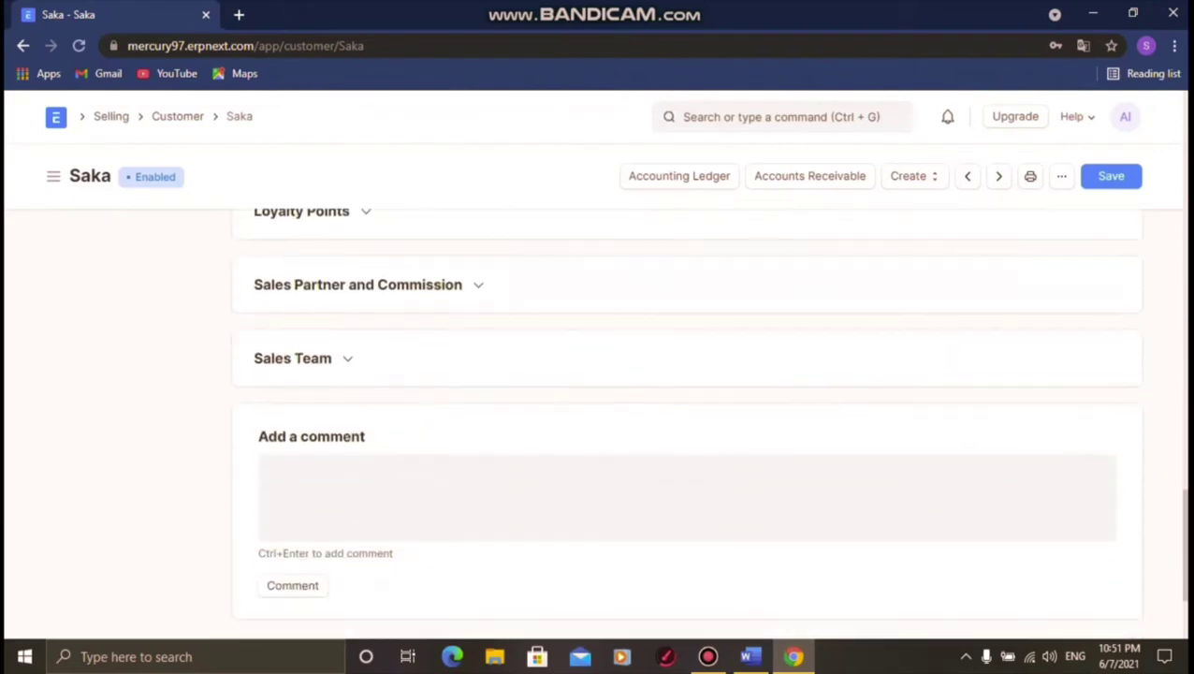
{"action": "scroll", "coordinate": [1019, 346], "scroll_direction": "up", "scroll_amount": 15}
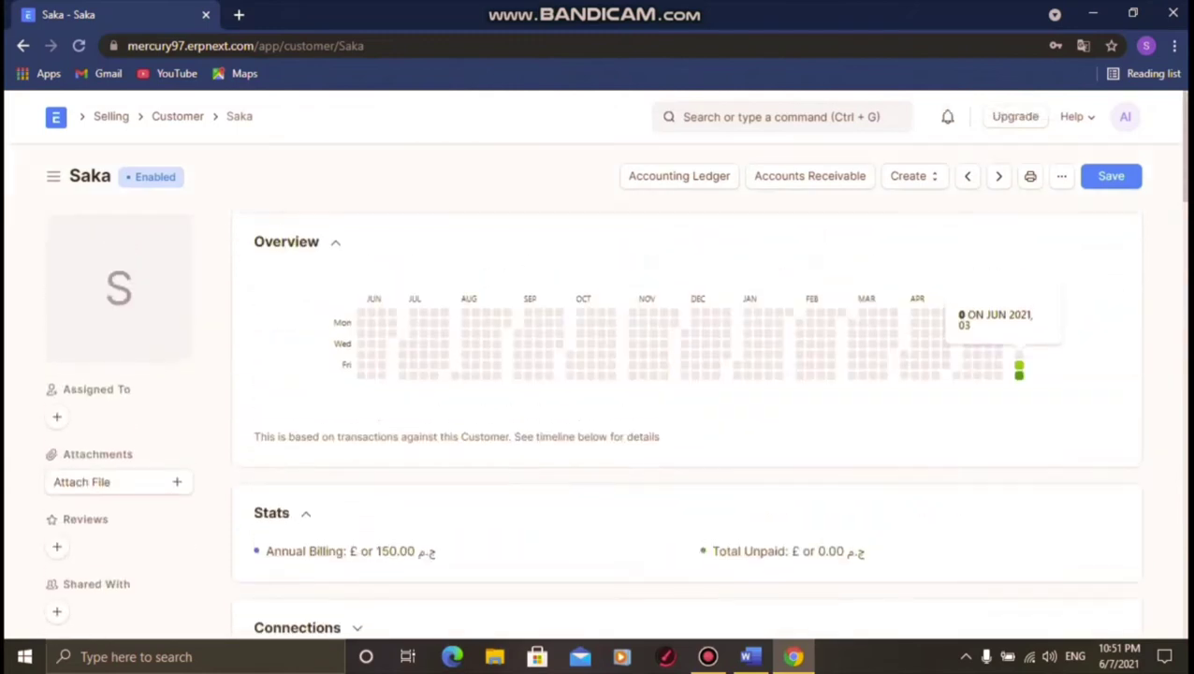
{"action": "left_click", "coordinate": [57, 116]}
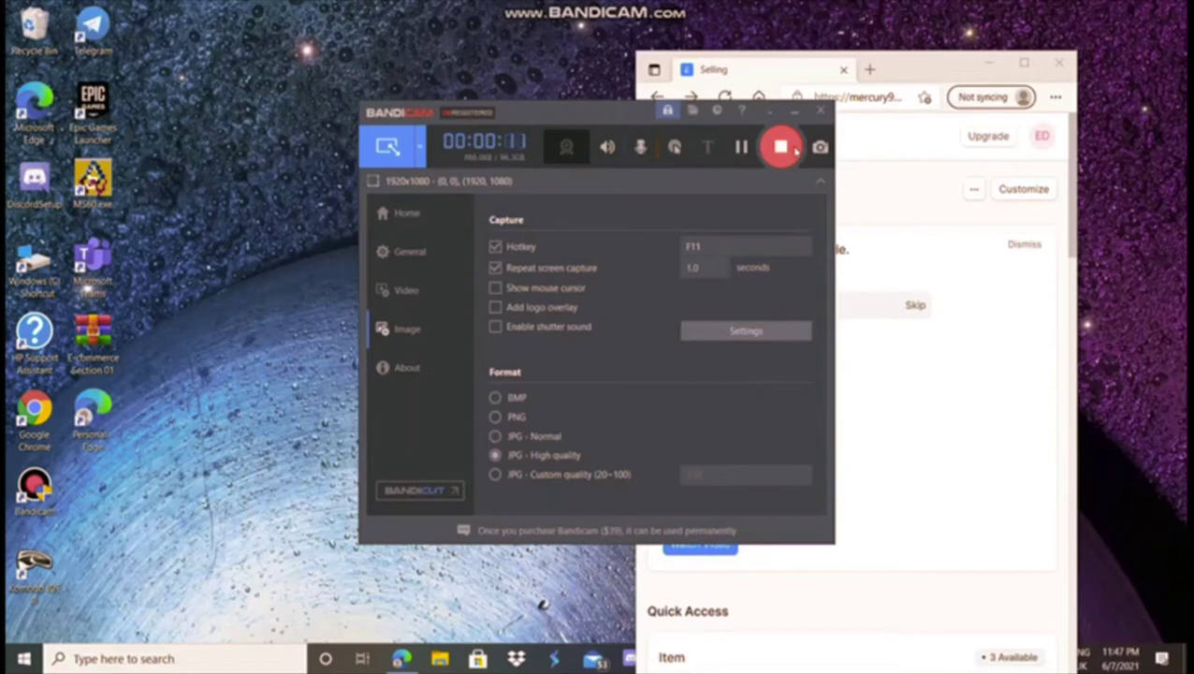
Open the Sales Order list from the Selling module, clear its existing status filter and filter for orders with status Completed.
{"action": "left_click", "coordinate": [964, 335]}
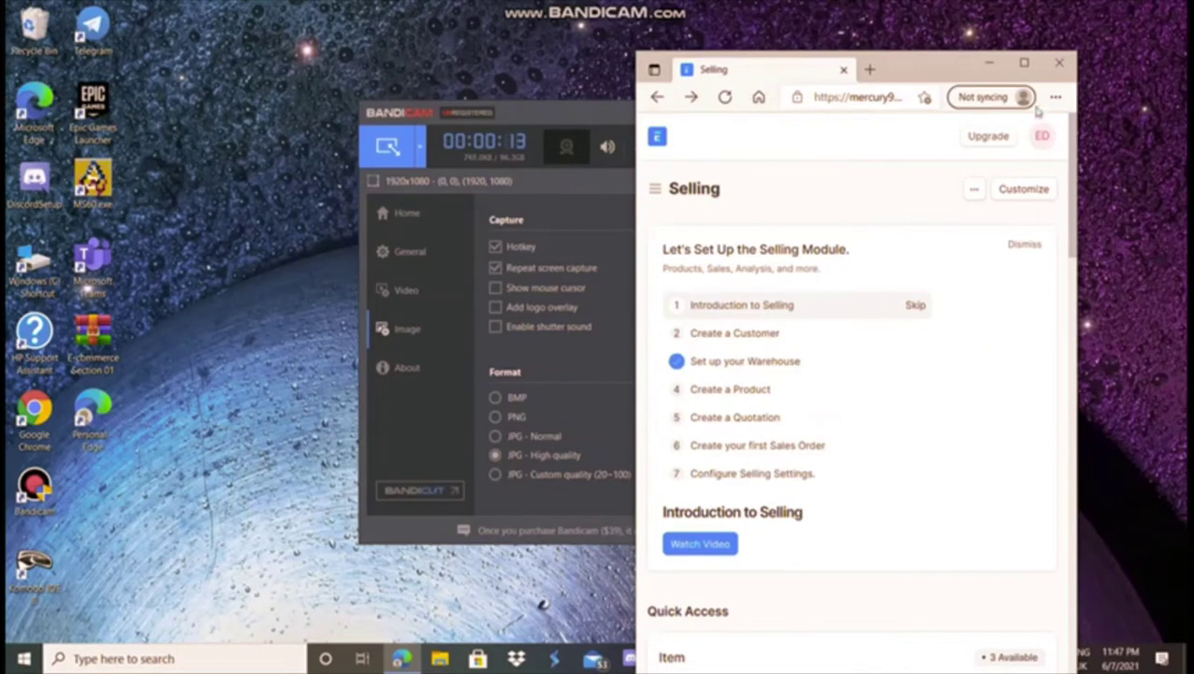
{"action": "left_click", "coordinate": [1023, 62]}
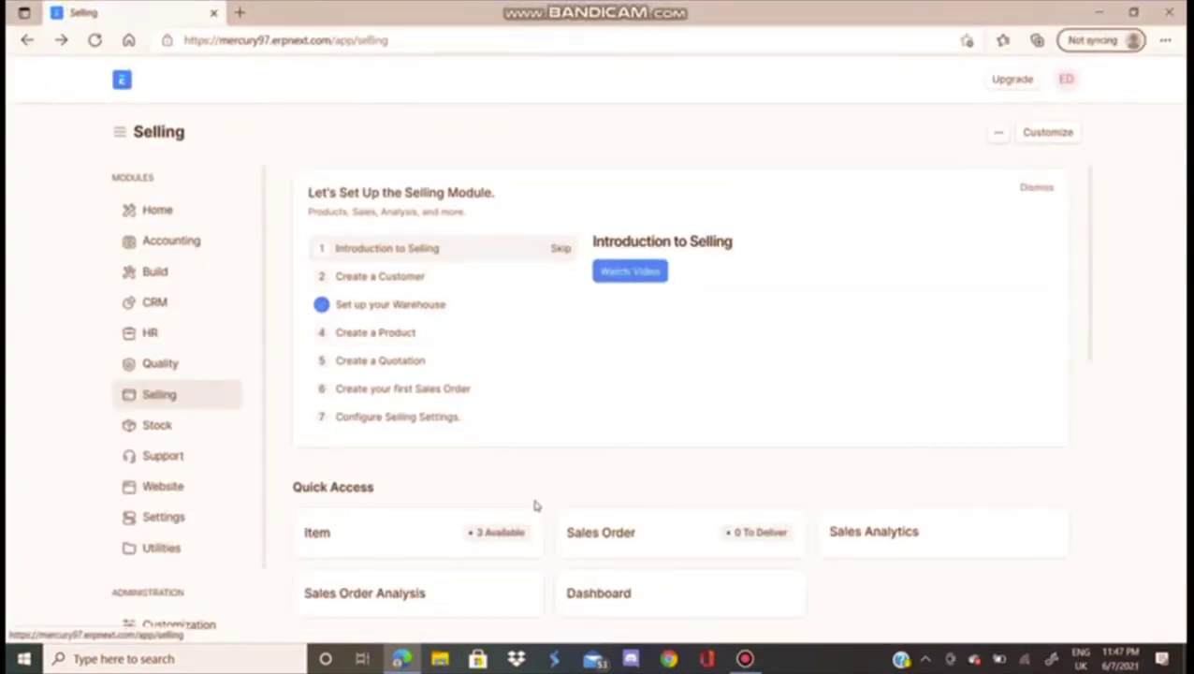
{"action": "left_click", "coordinate": [604, 530]}
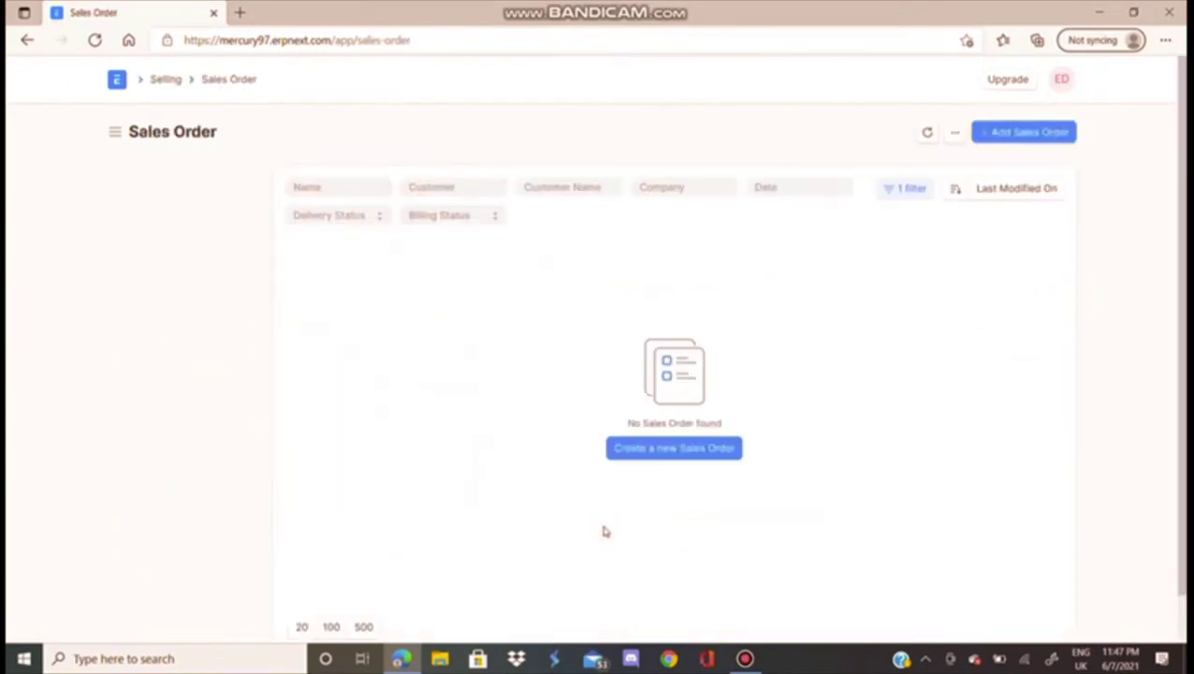
{"action": "left_click", "coordinate": [915, 188]}
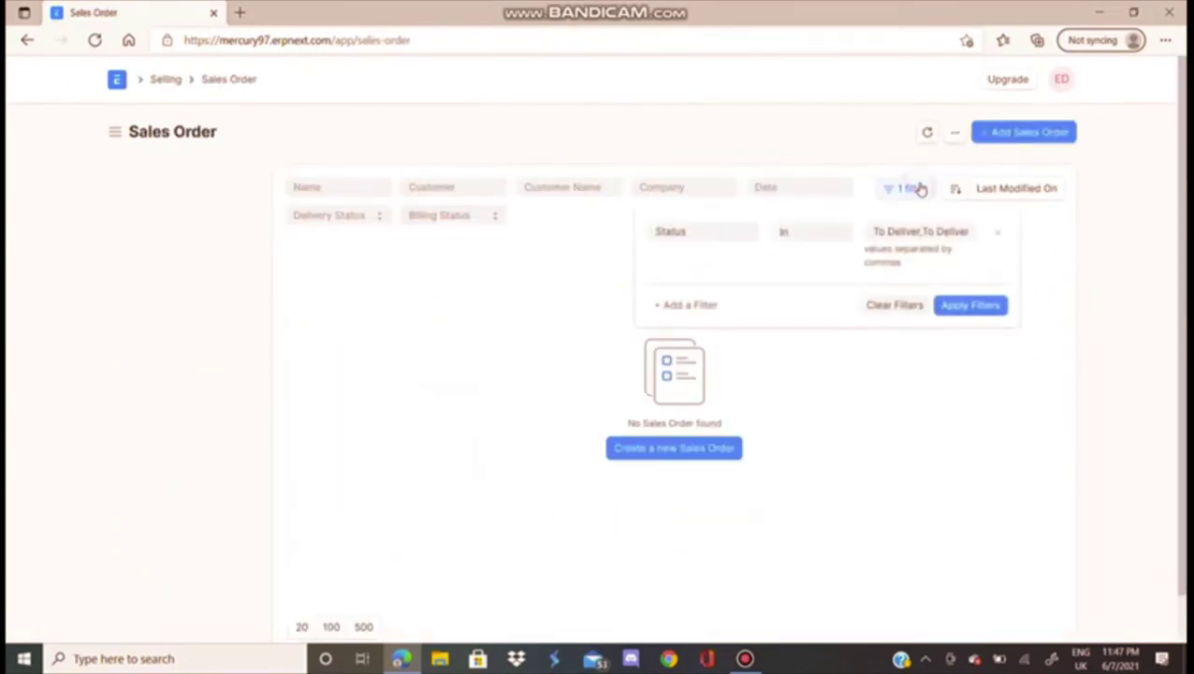
{"action": "left_click", "coordinate": [903, 304]}
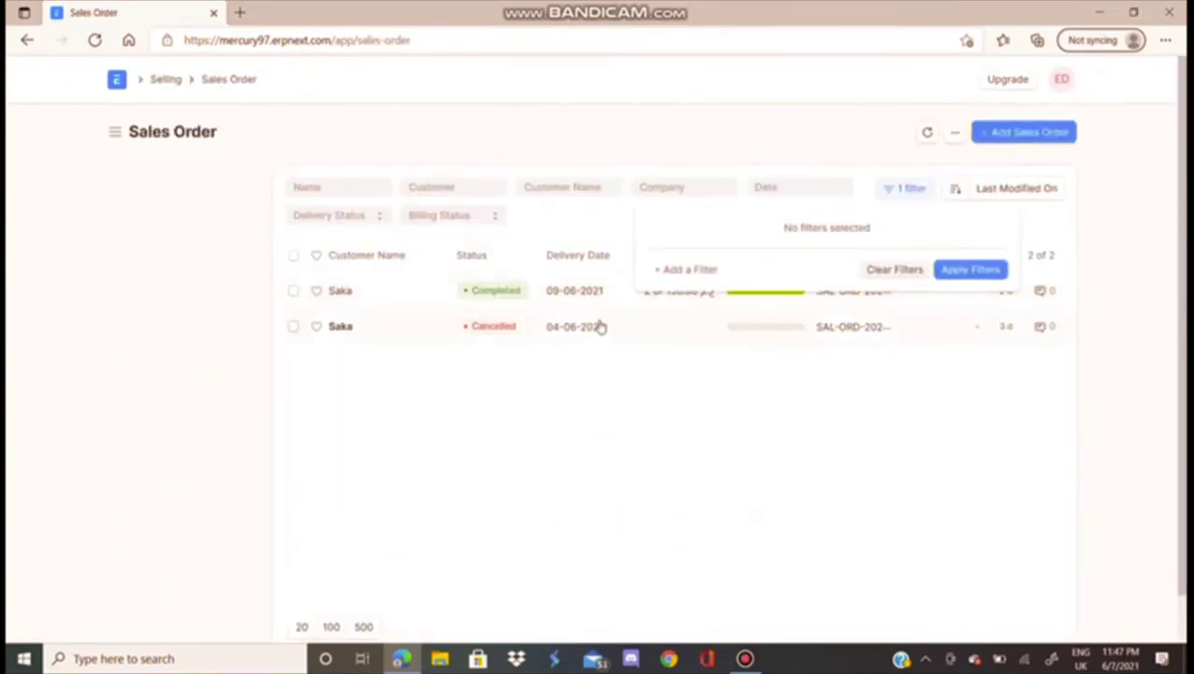
{"action": "left_click", "coordinate": [517, 293]}
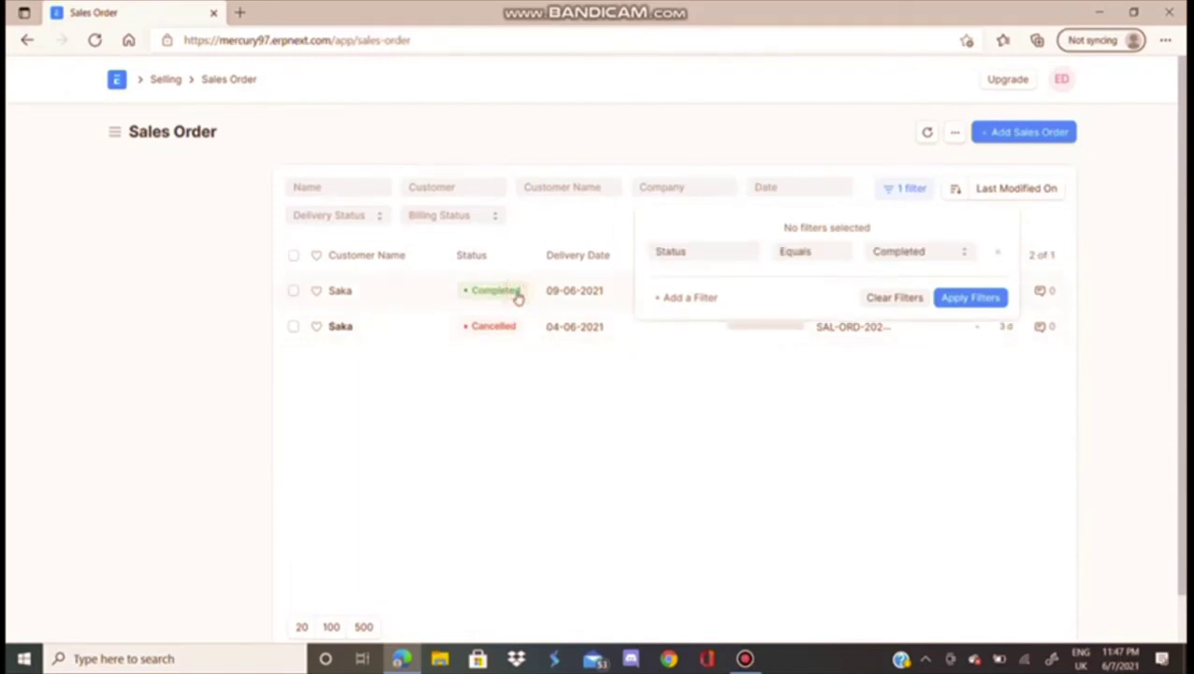
Open the completed sales order and examine its customer, dates, source warehouse, ordered items and totals.
{"action": "left_click", "coordinate": [341, 291]}
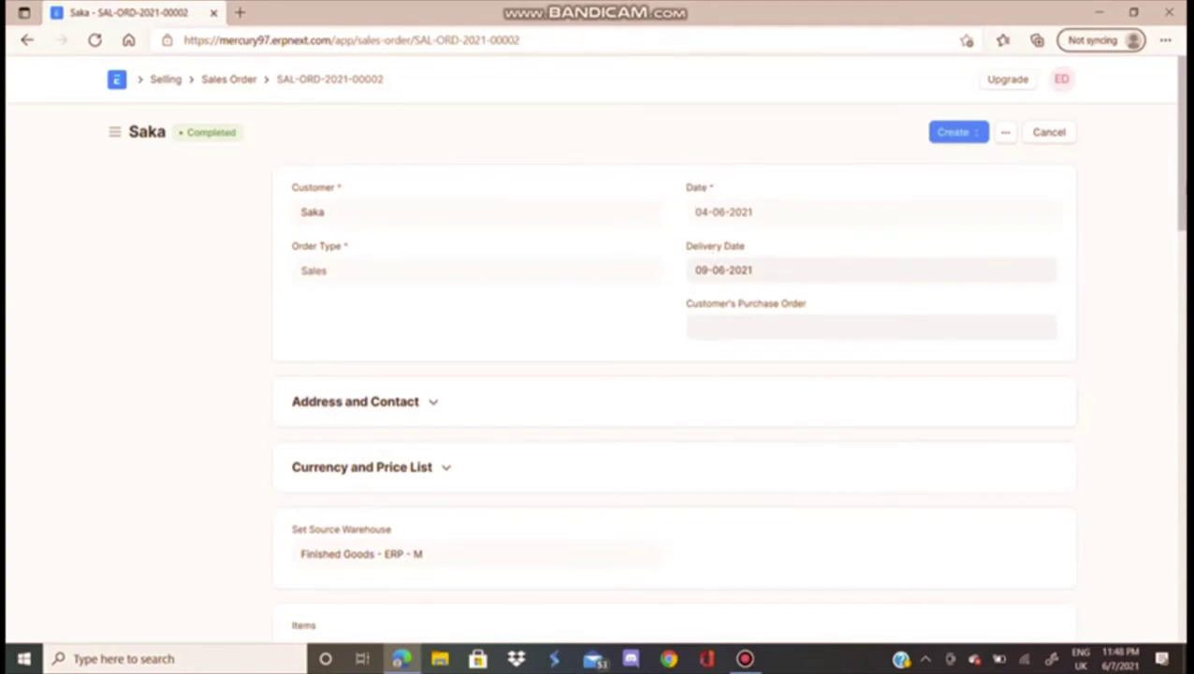
{"action": "scroll", "coordinate": [674, 374], "scroll_direction": "down", "scroll_amount": 1}
{"action": "left_click", "coordinate": [1134, 13]}
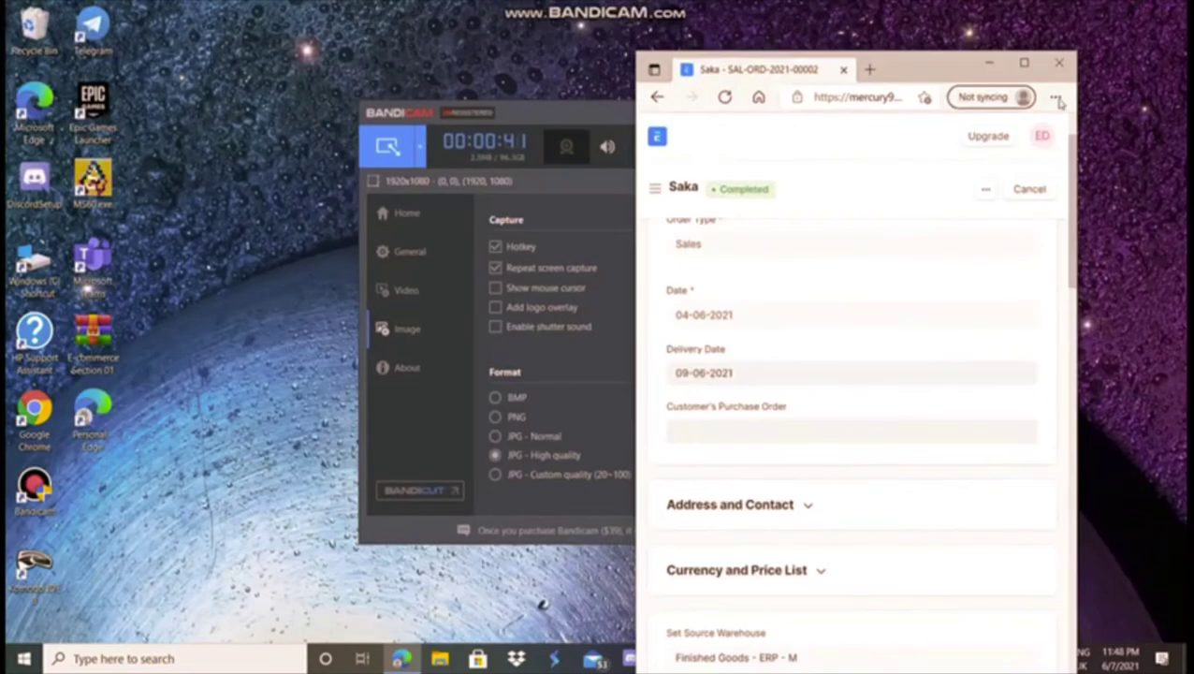
{"action": "left_click", "coordinate": [1023, 63]}
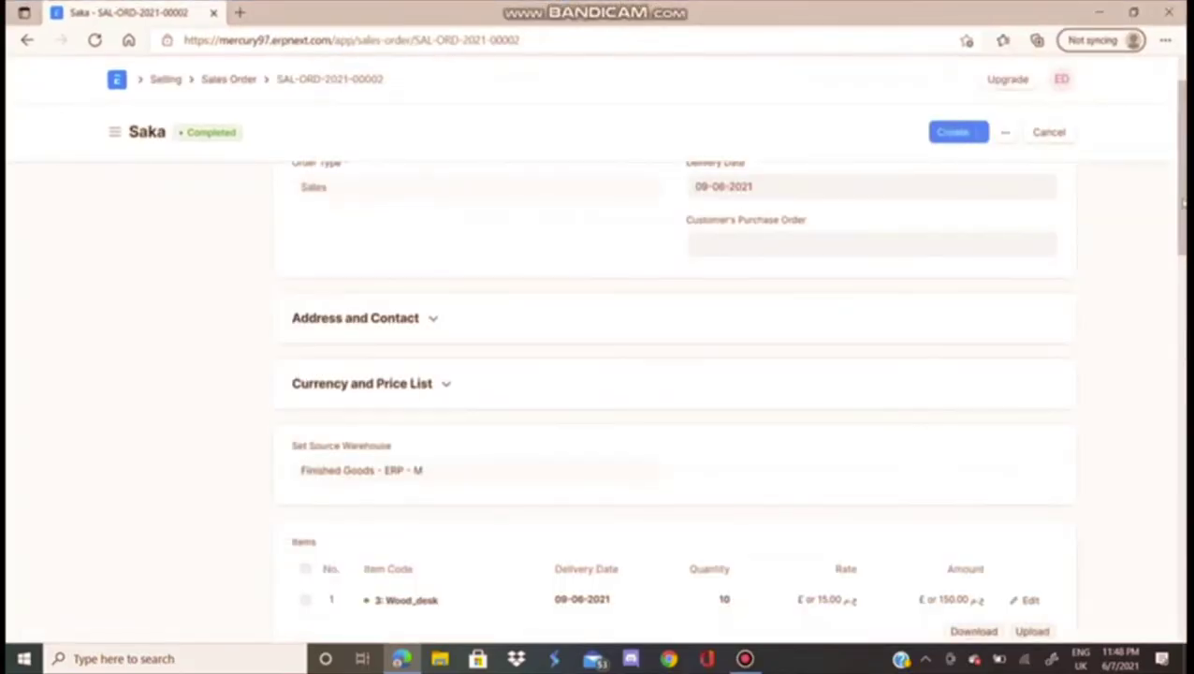
{"action": "scroll", "coordinate": [984, 300], "scroll_direction": "down", "scroll_amount": 2}
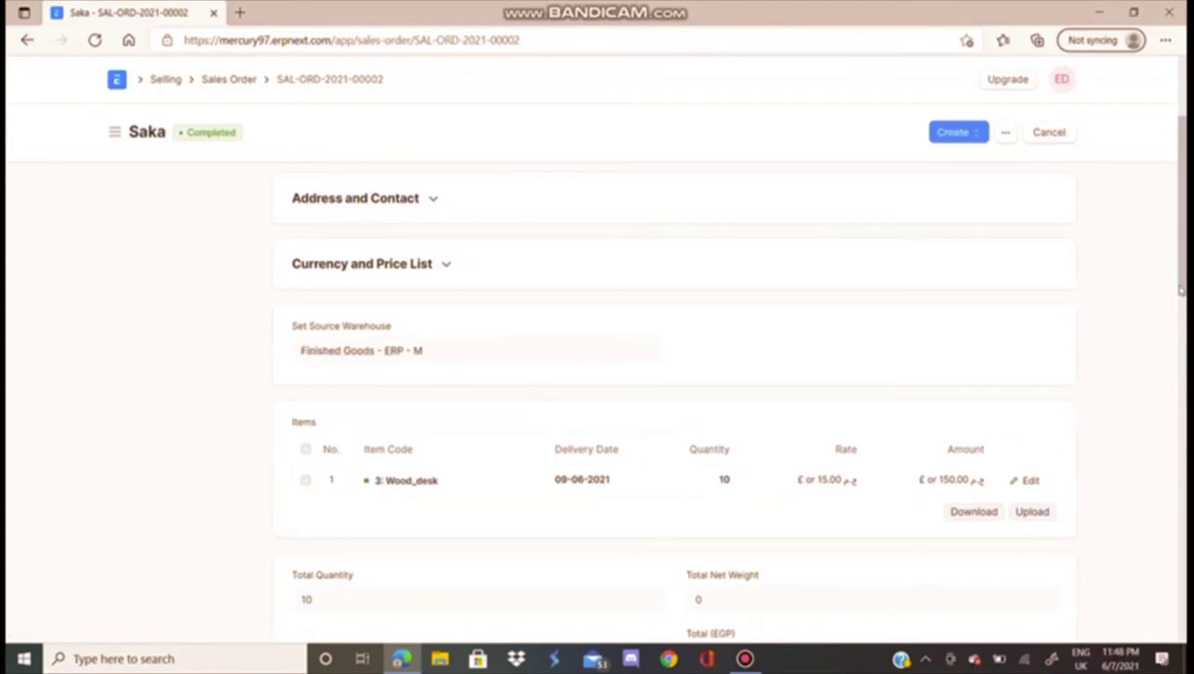
{"action": "scroll", "coordinate": [1181, 290], "scroll_direction": "down", "scroll_amount": 1}
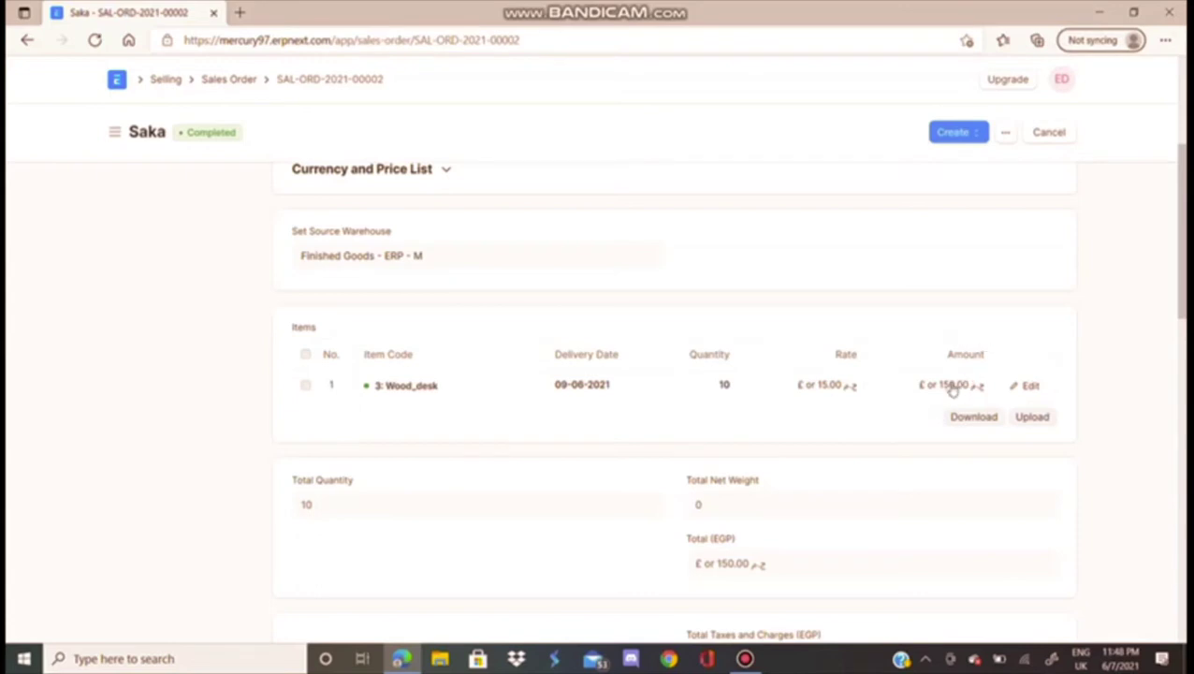
{"action": "left_click_drag", "start_coordinate": [1180, 272], "coordinate": [1165, 42]}
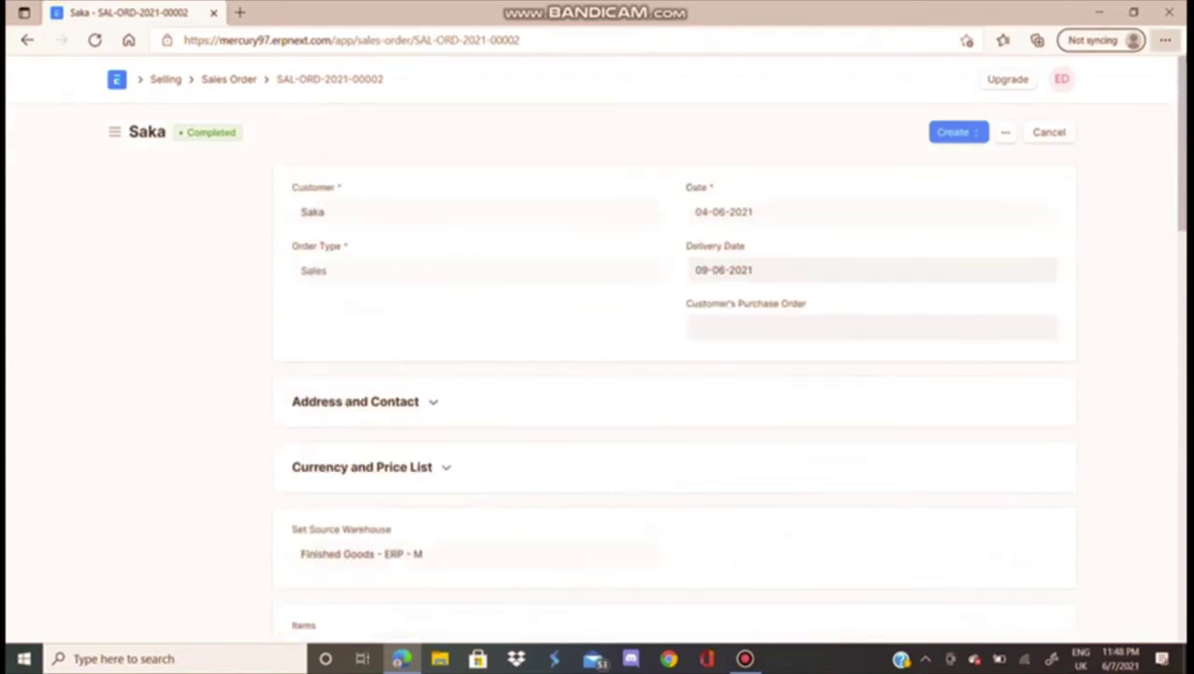
{"action": "left_click", "coordinate": [1136, 10]}
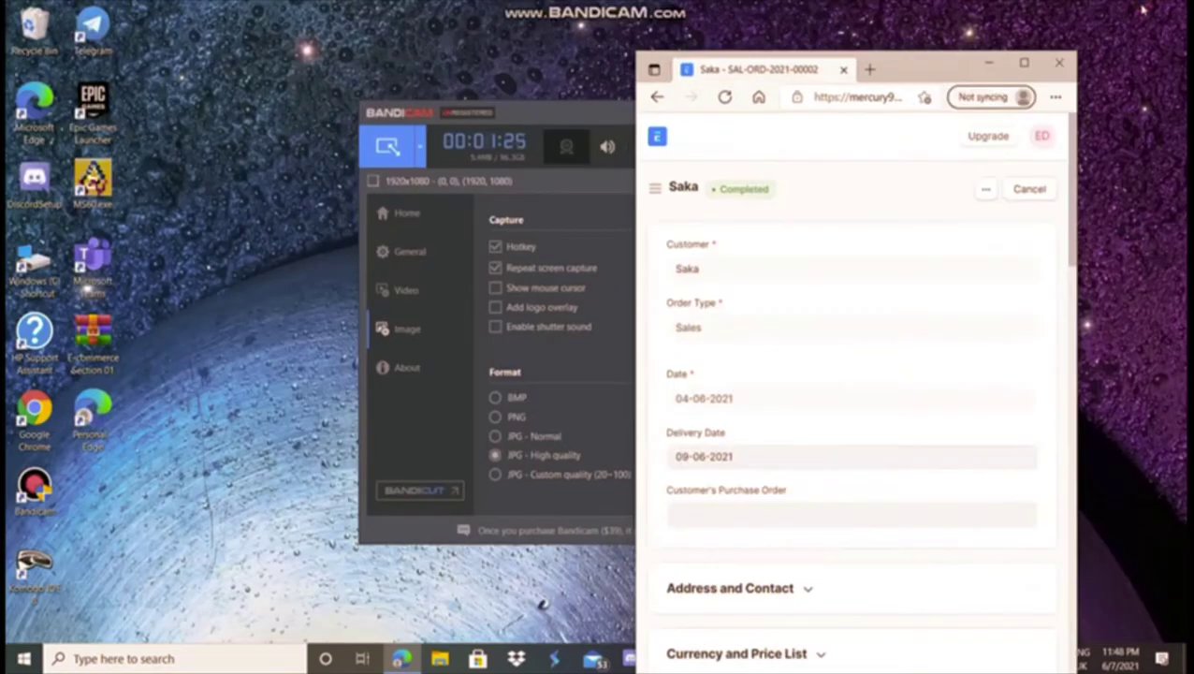
{"action": "left_click", "coordinate": [629, 327]}
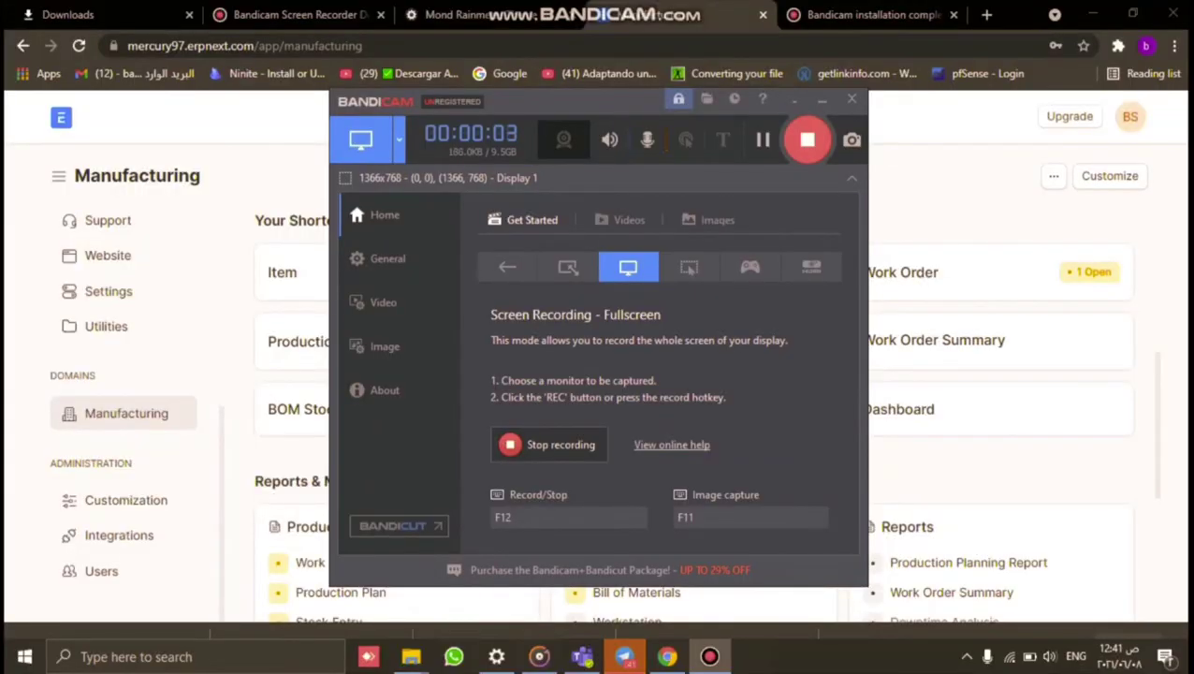
Start a new production plan from the Manufacturing module's Production Plan list and view the Get Items From options.
{"action": "left_click", "coordinate": [822, 100]}
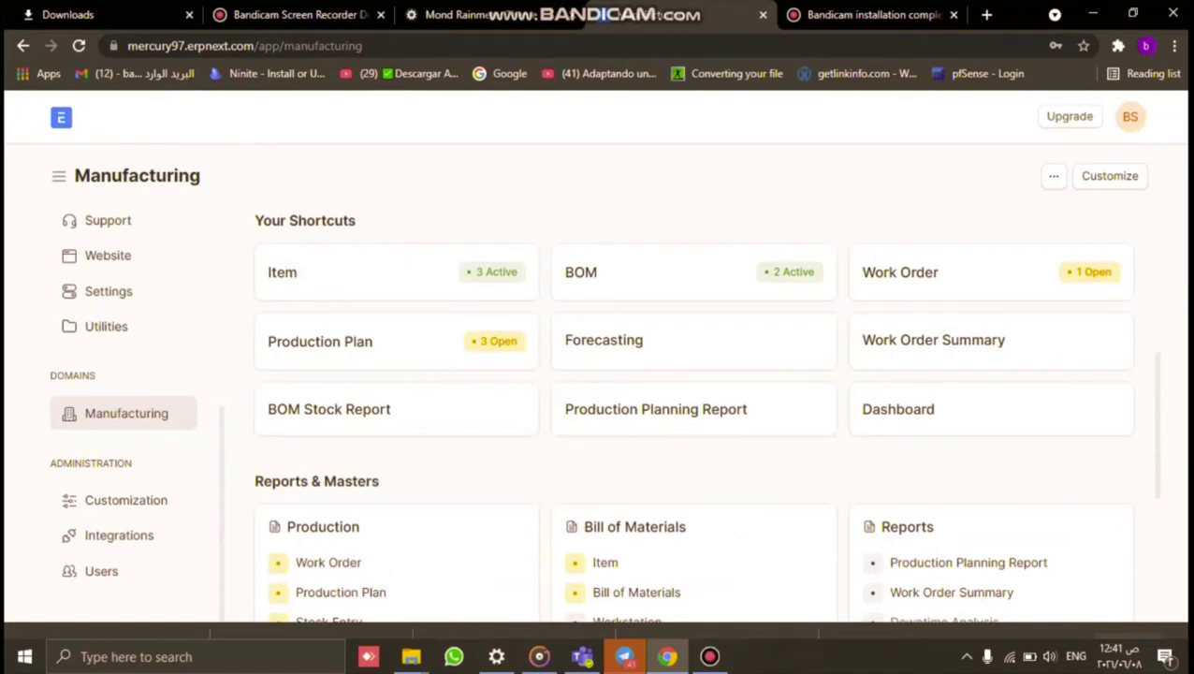
{"action": "left_click", "coordinate": [346, 361]}
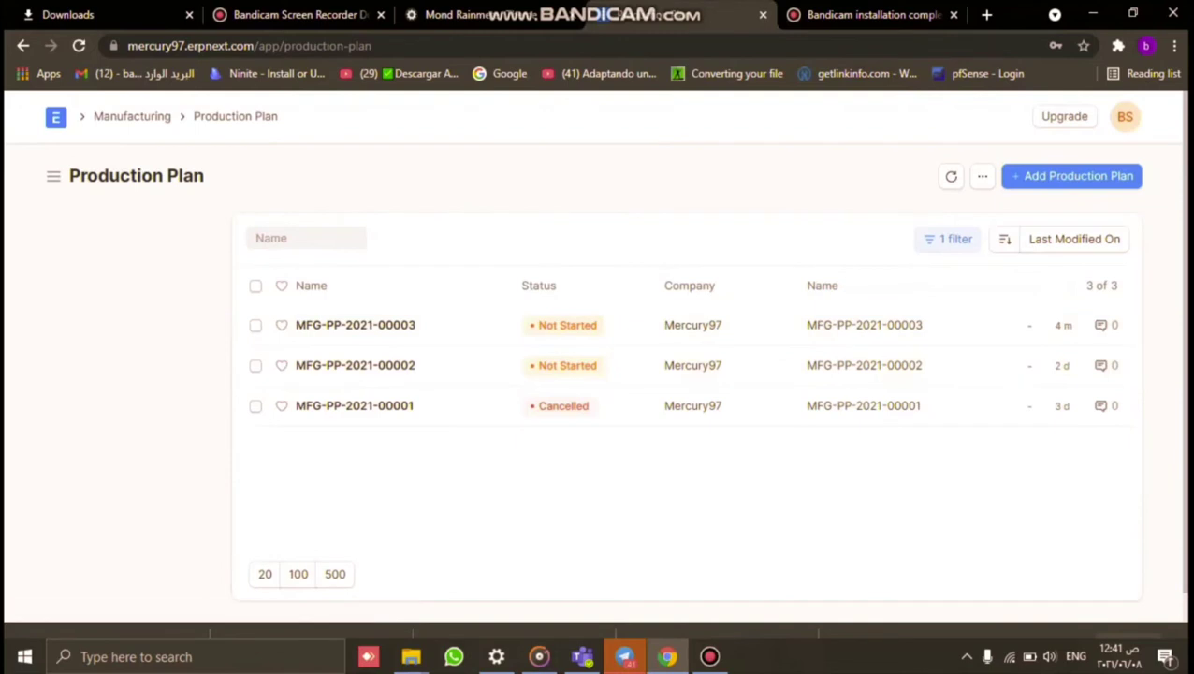
{"action": "left_click", "coordinate": [1071, 176]}
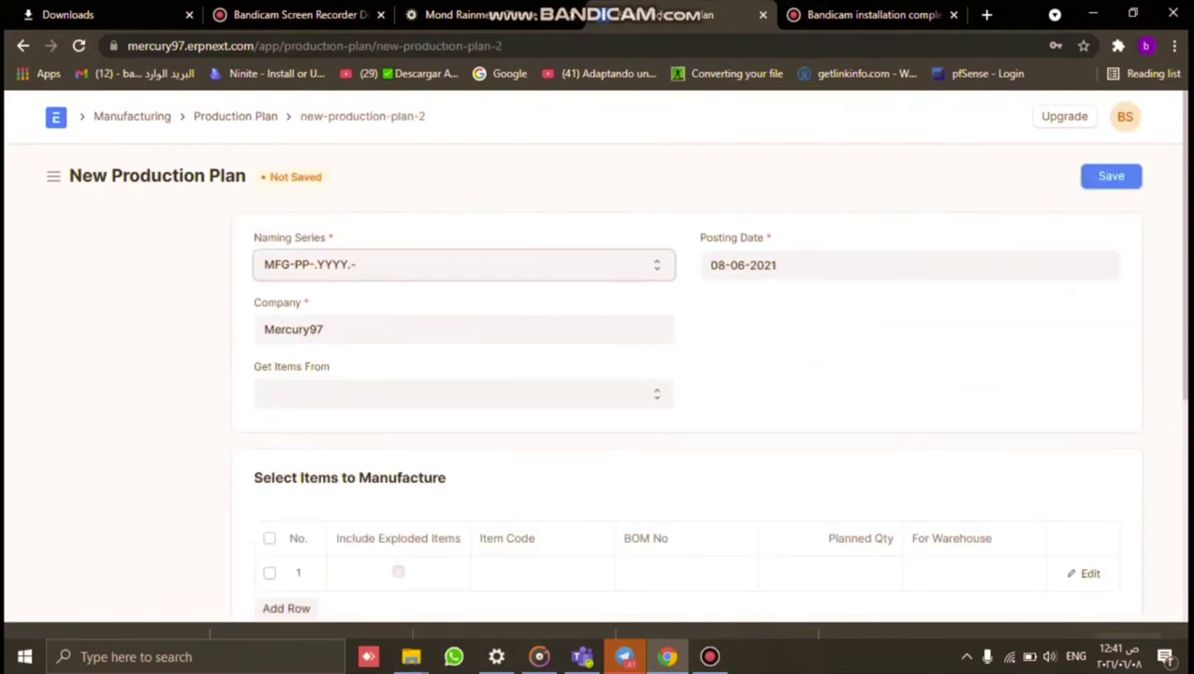
{"action": "left_click", "coordinate": [463, 393]}
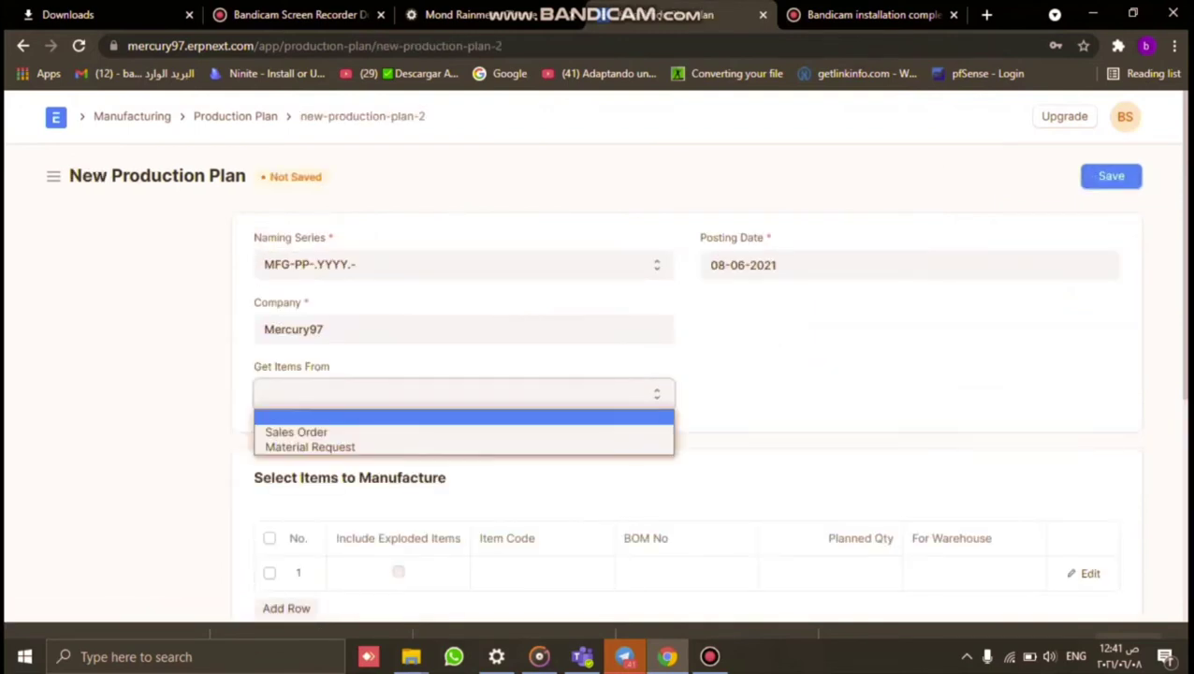
{"action": "scroll", "coordinate": [668, 350], "scroll_direction": "down", "scroll_amount": 2}
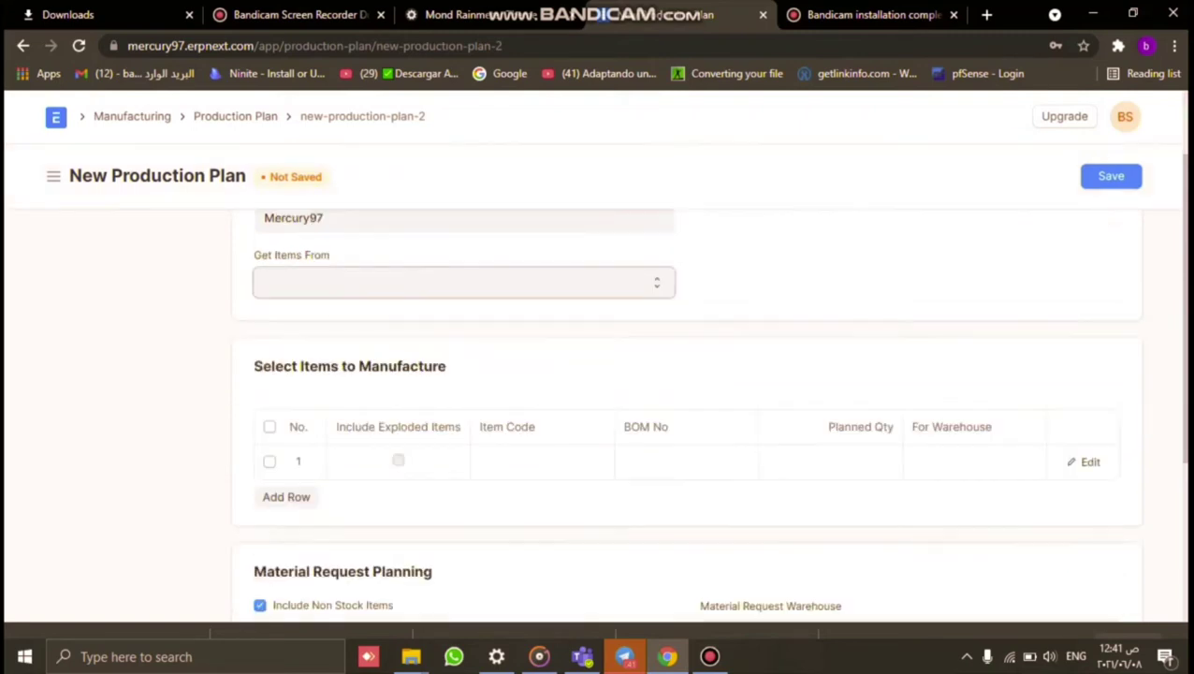
Set the first row of items to manufacture to item code 3 with BOM-3-001 and a planned quantity of 10.
{"action": "left_click", "coordinate": [542, 461]}
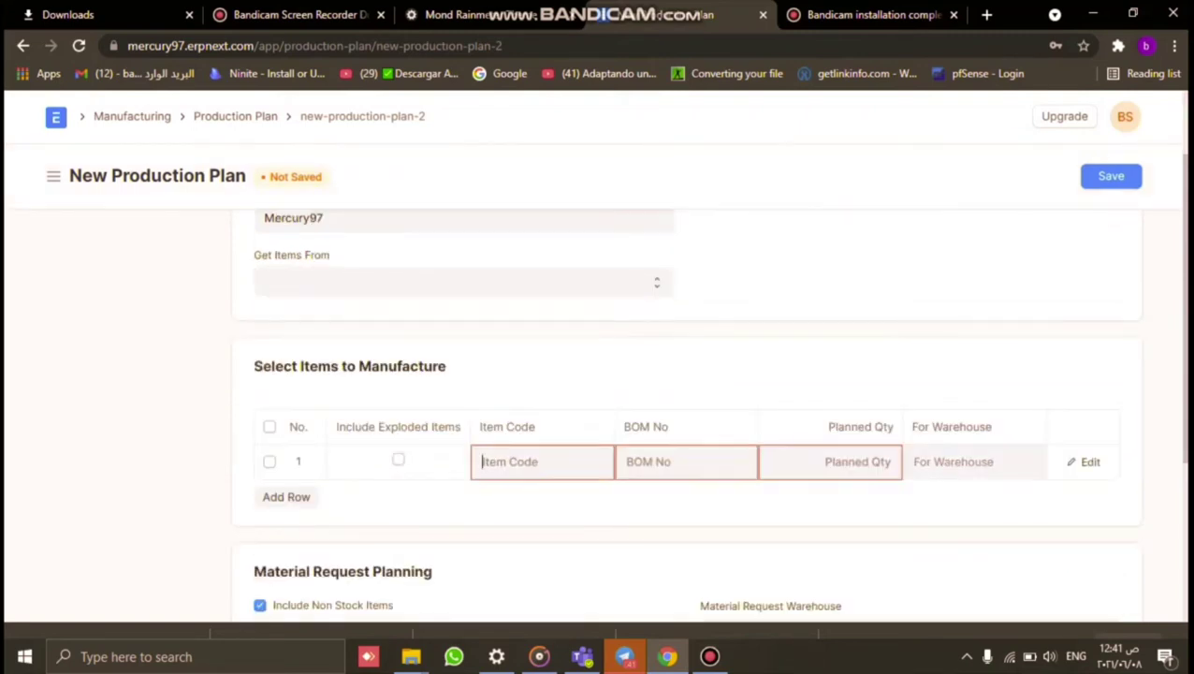
{"action": "type", "text": "1"}
{"action": "key", "text": "Return"}
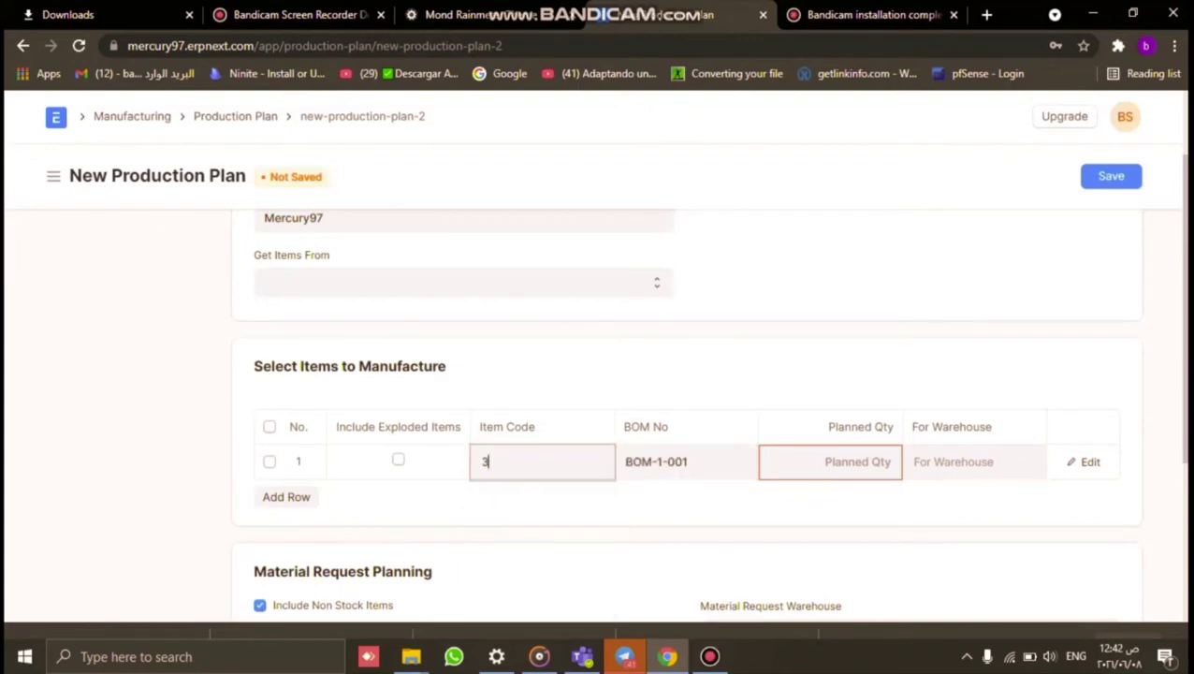
{"action": "key", "text": "Tab"}
{"action": "type", "text": "10"}
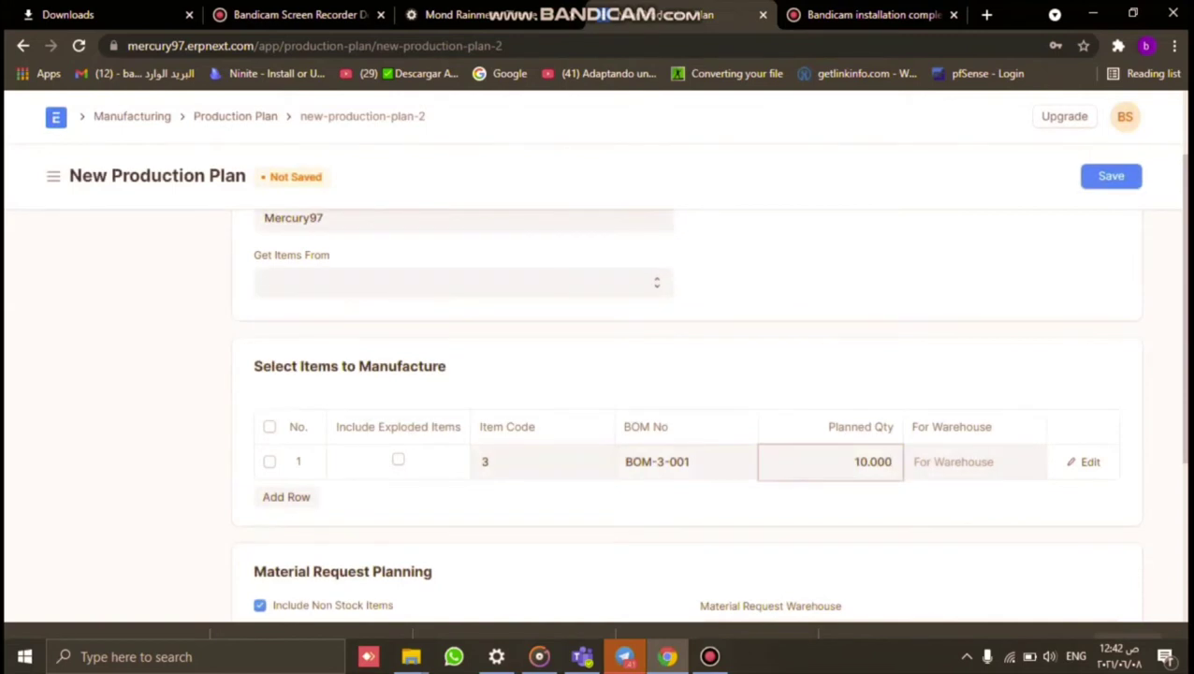
Save the new production plan and submit it permanently.
{"action": "key", "text": "ctrl+s"}
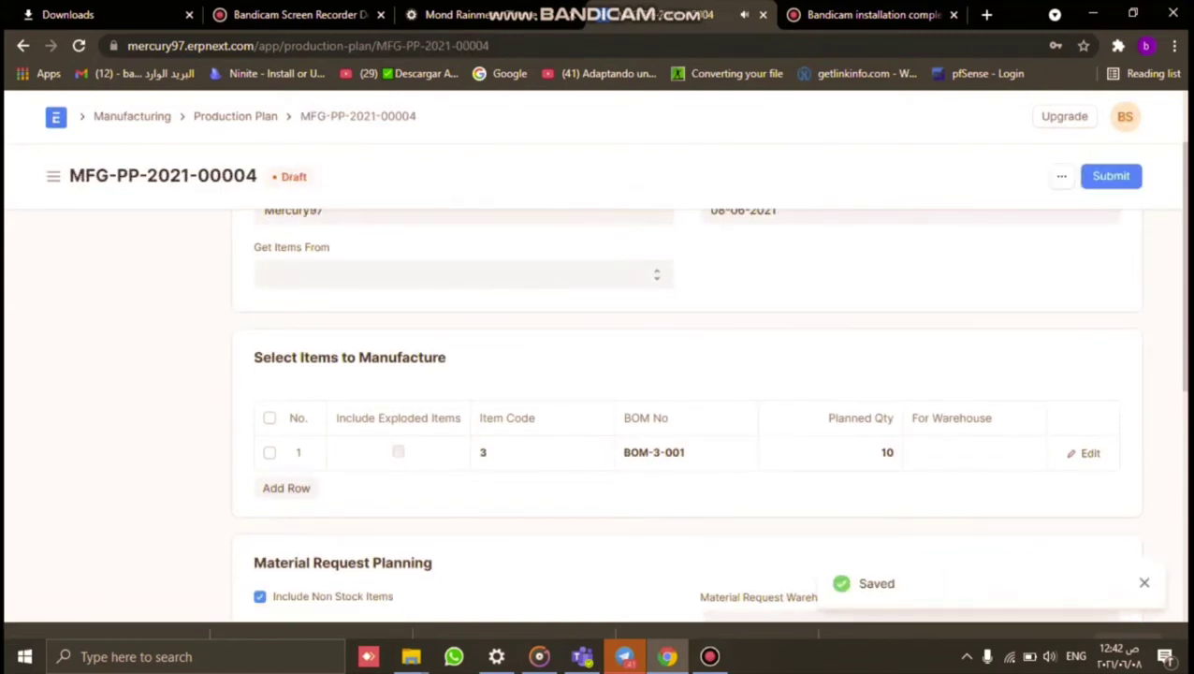
{"action": "key", "text": "ctrl+s"}
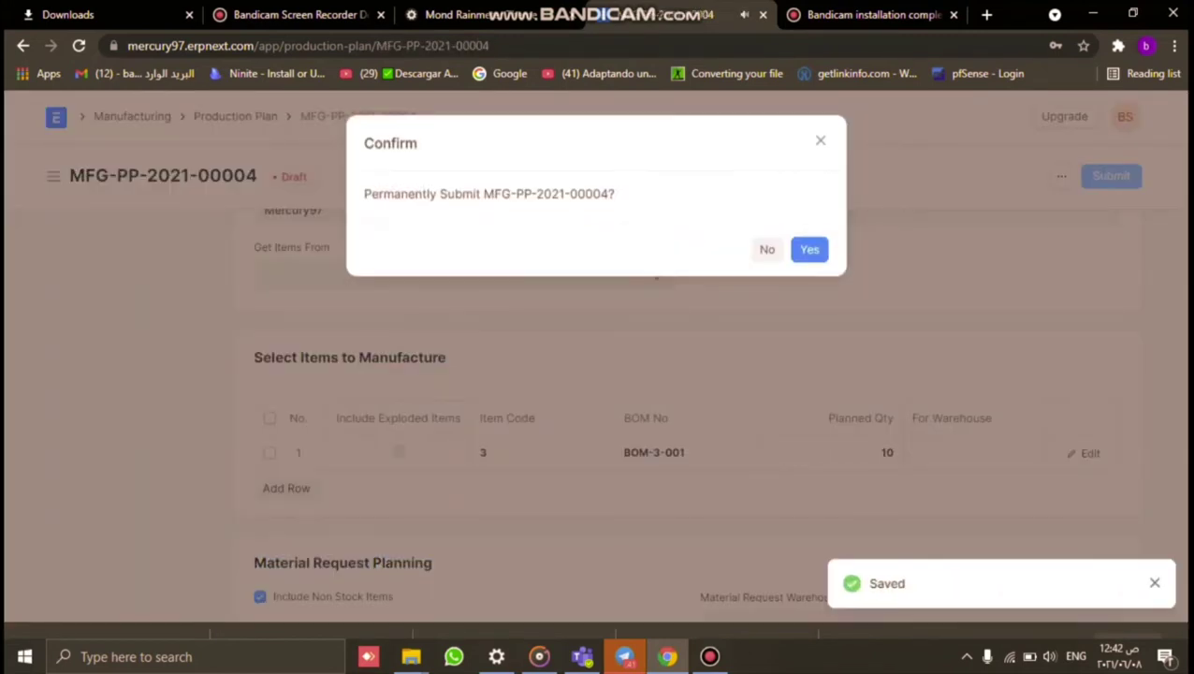
{"action": "key", "text": "ctrl+s"}
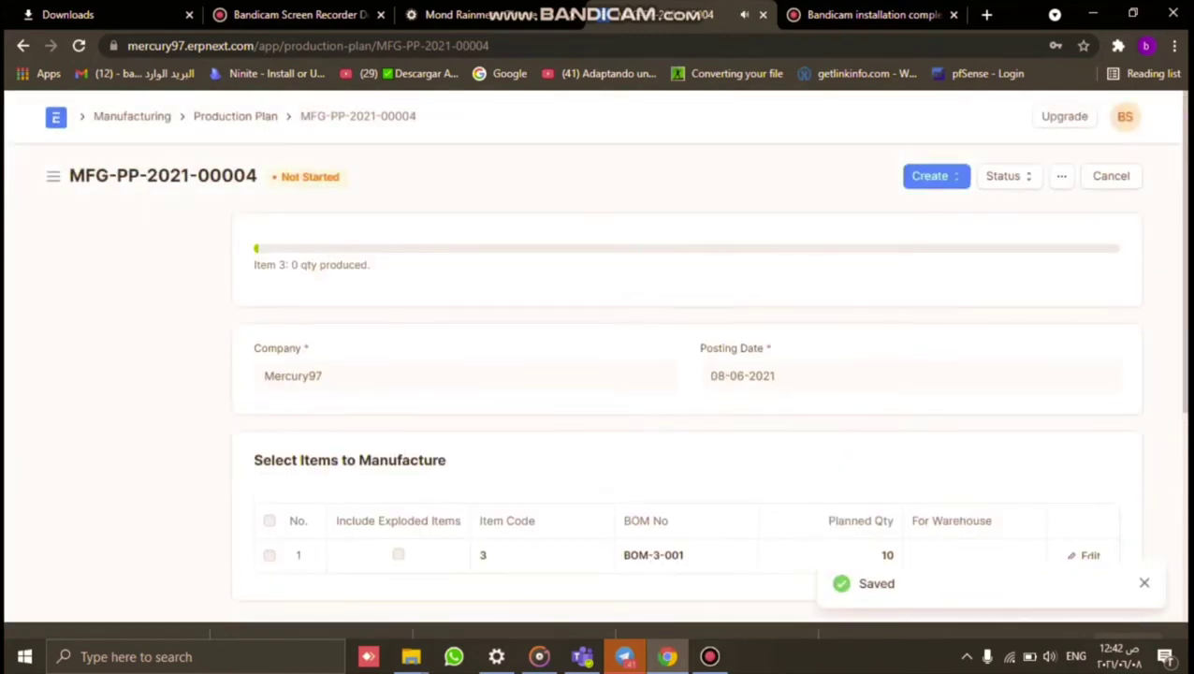
Return through the Production Plan list to the Manufacturing module and open the Work Order list.
{"action": "left_click", "coordinate": [235, 116]}
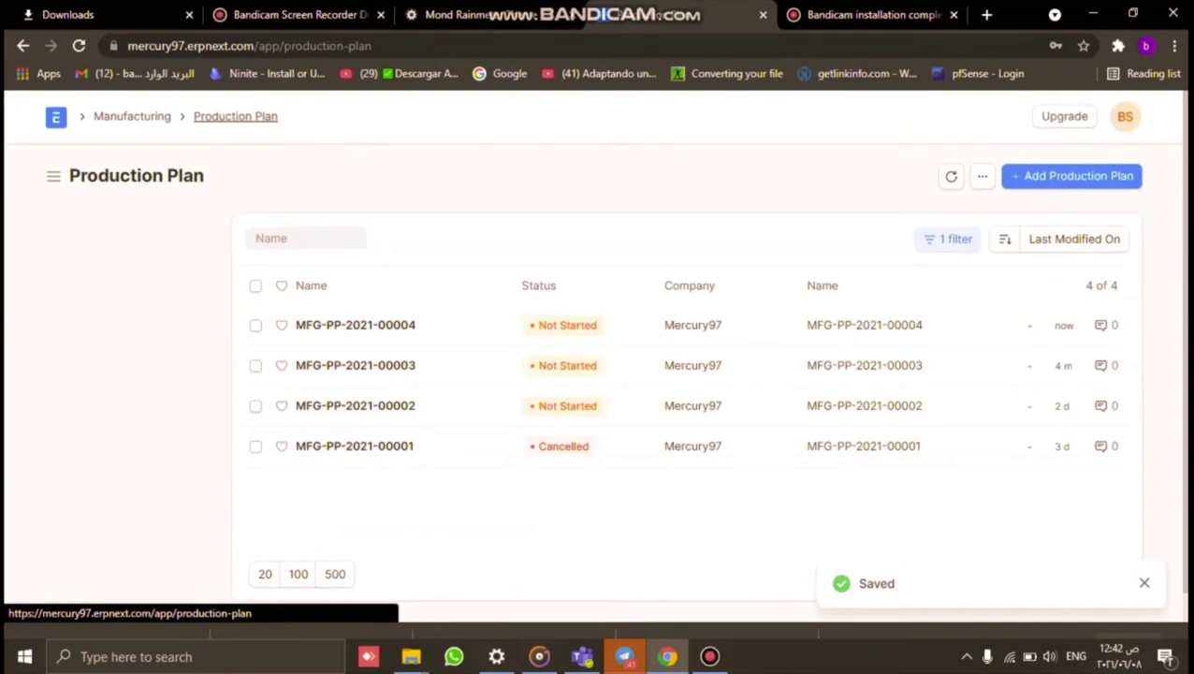
{"action": "left_click", "coordinate": [132, 116]}
{"action": "left_click", "coordinate": [899, 271]}
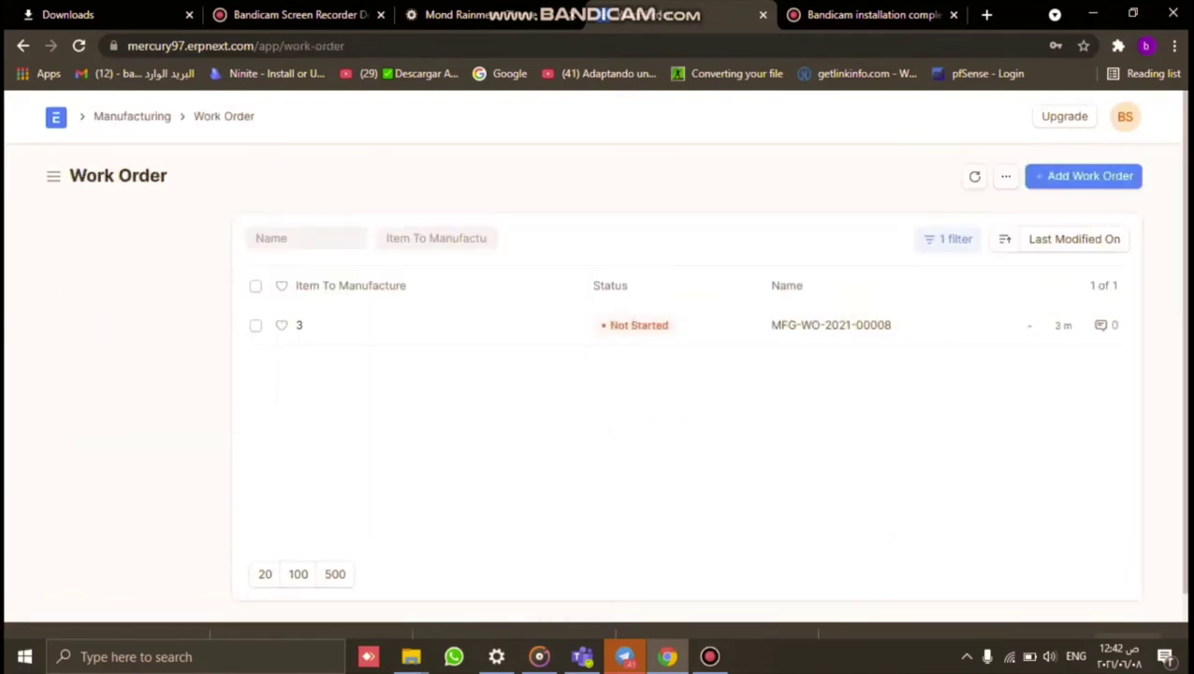
Start a new work order for item 3 with BOM-3-001 and set the quantity to manufacture to 10.
{"action": "left_click", "coordinate": [1083, 176]}
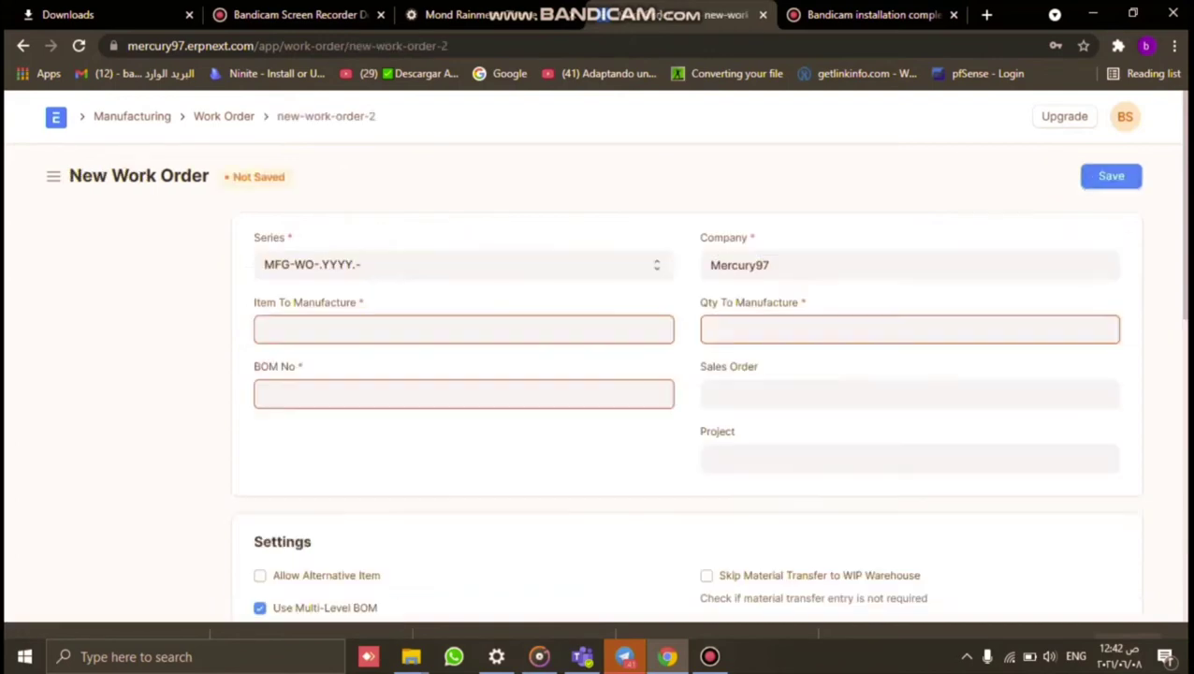
{"action": "left_click_drag", "start_coordinate": [264, 264], "coordinate": [798, 302]}
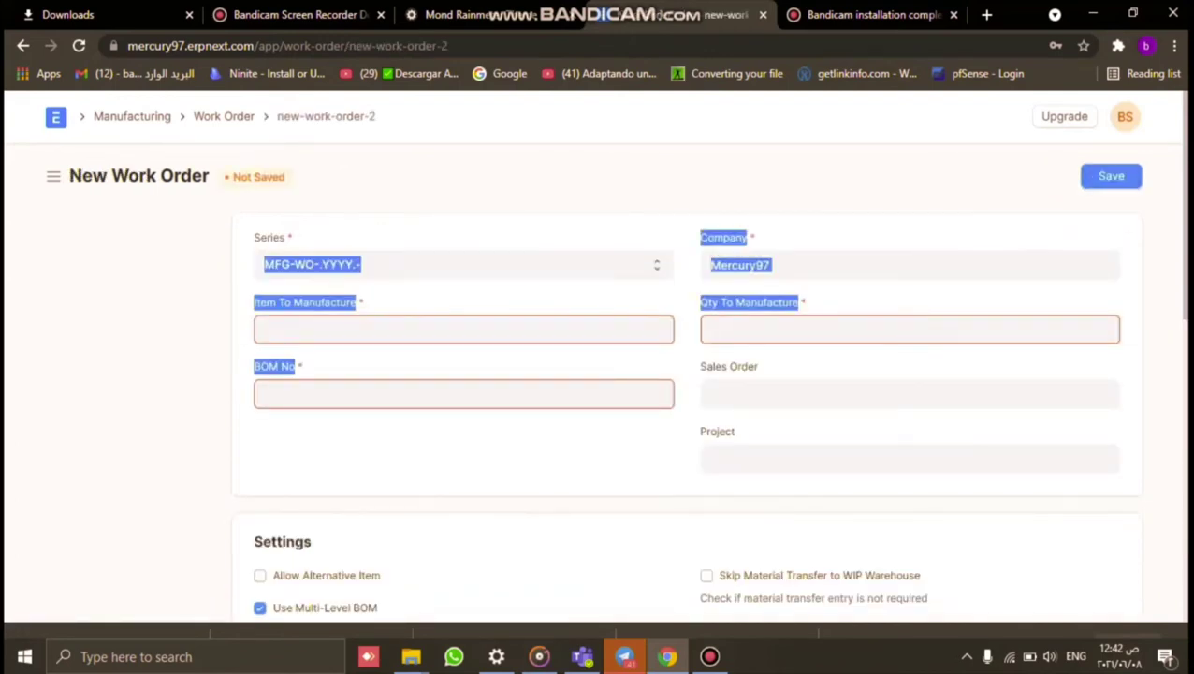
{"action": "left_click", "coordinate": [374, 328]}
{"action": "type", "text": "1"}
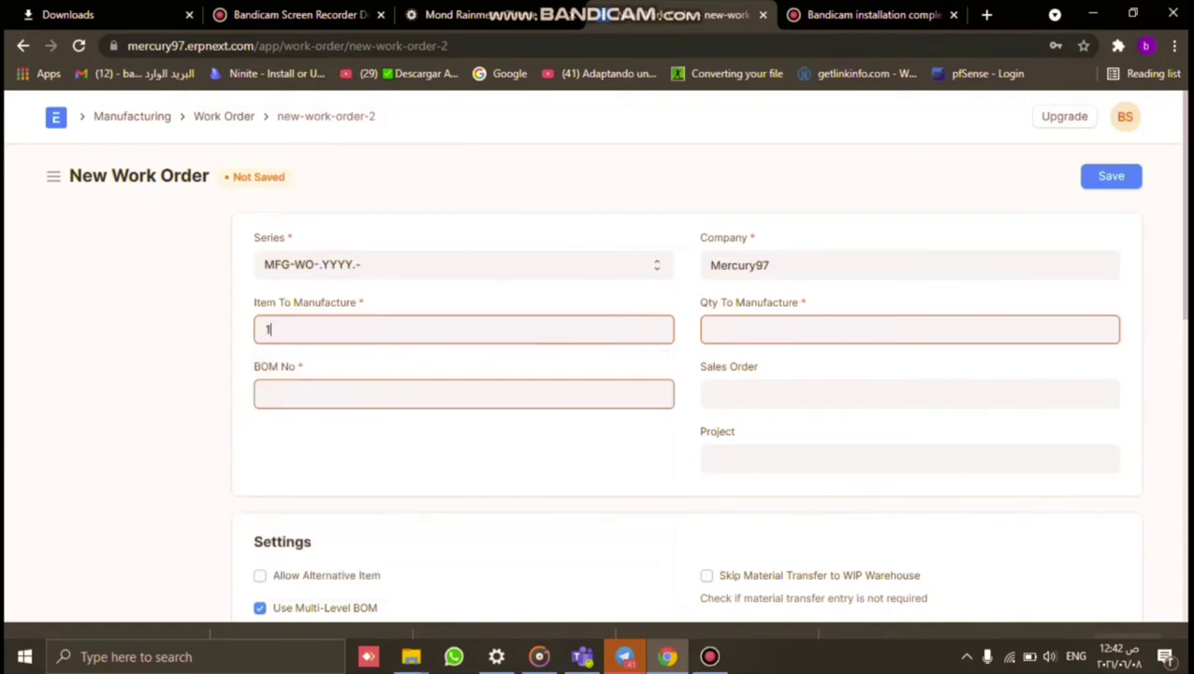
{"action": "left_click", "coordinate": [267, 328]}
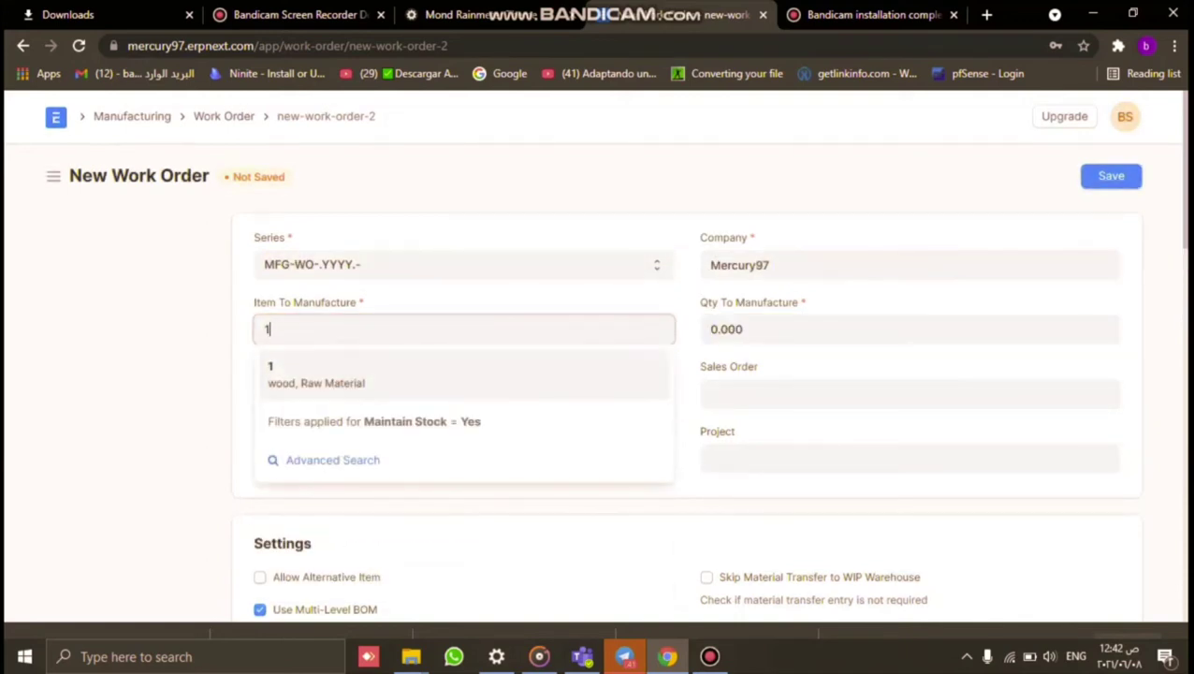
{"action": "key", "text": "BackSpace"}
{"action": "type", "text": "3"}
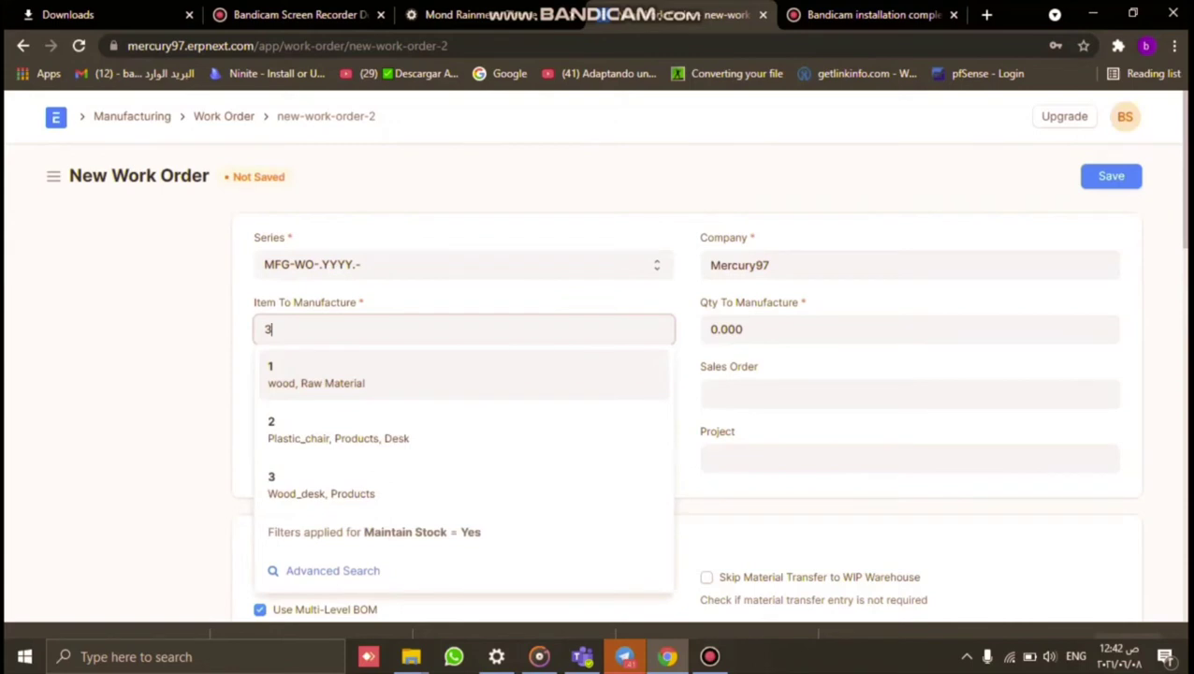
{"action": "key", "text": "Return"}
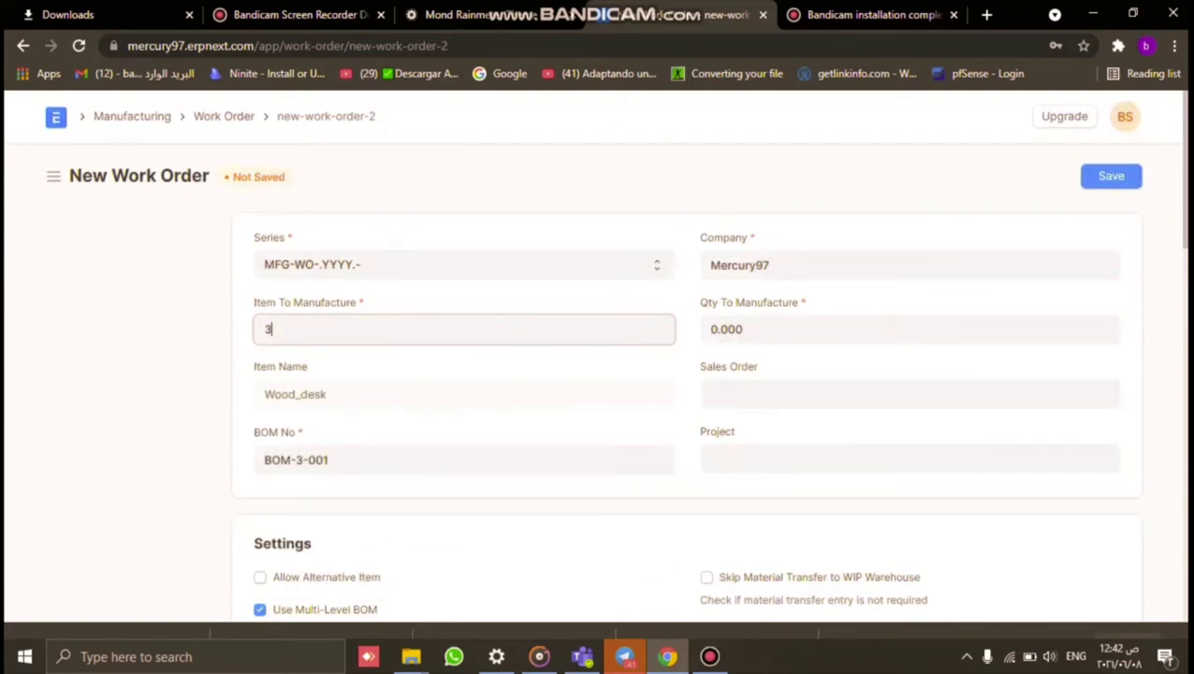
{"action": "key", "text": "Tab"}
{"action": "type", "text": "10"}
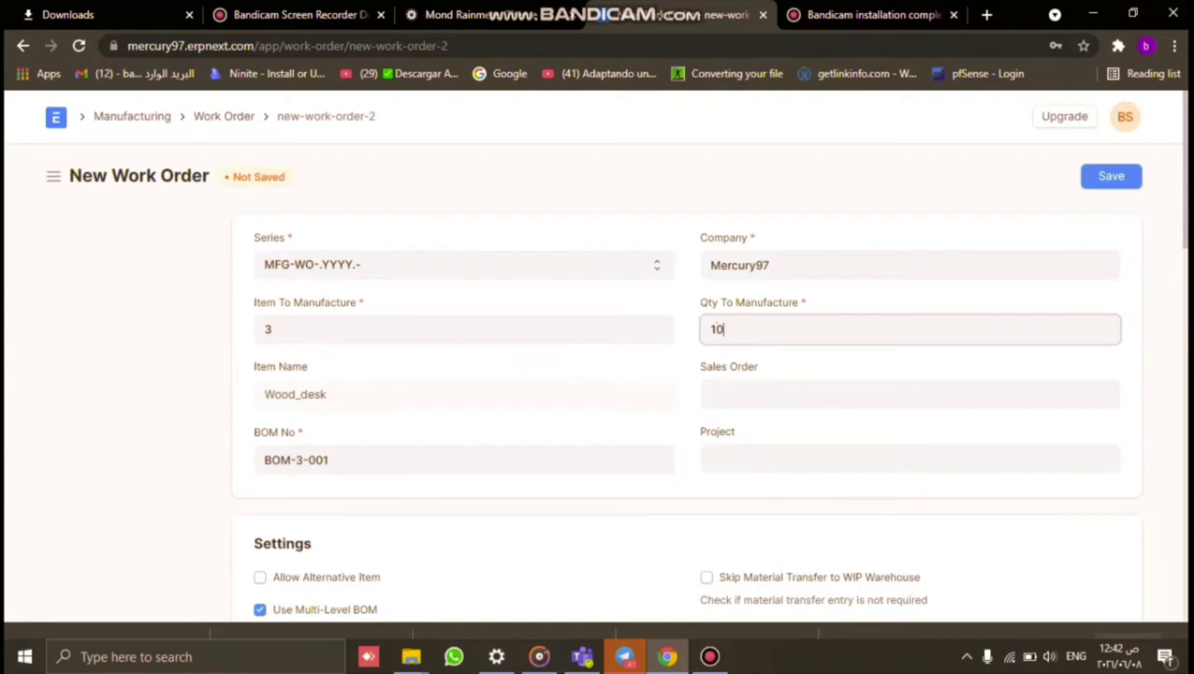
Set the work order's work-in-progress warehouse to Work In Progress - M and its target warehouse to Finished Goods - ERP - M.
{"action": "scroll", "coordinate": [711, 374], "scroll_direction": "down", "scroll_amount": 4}
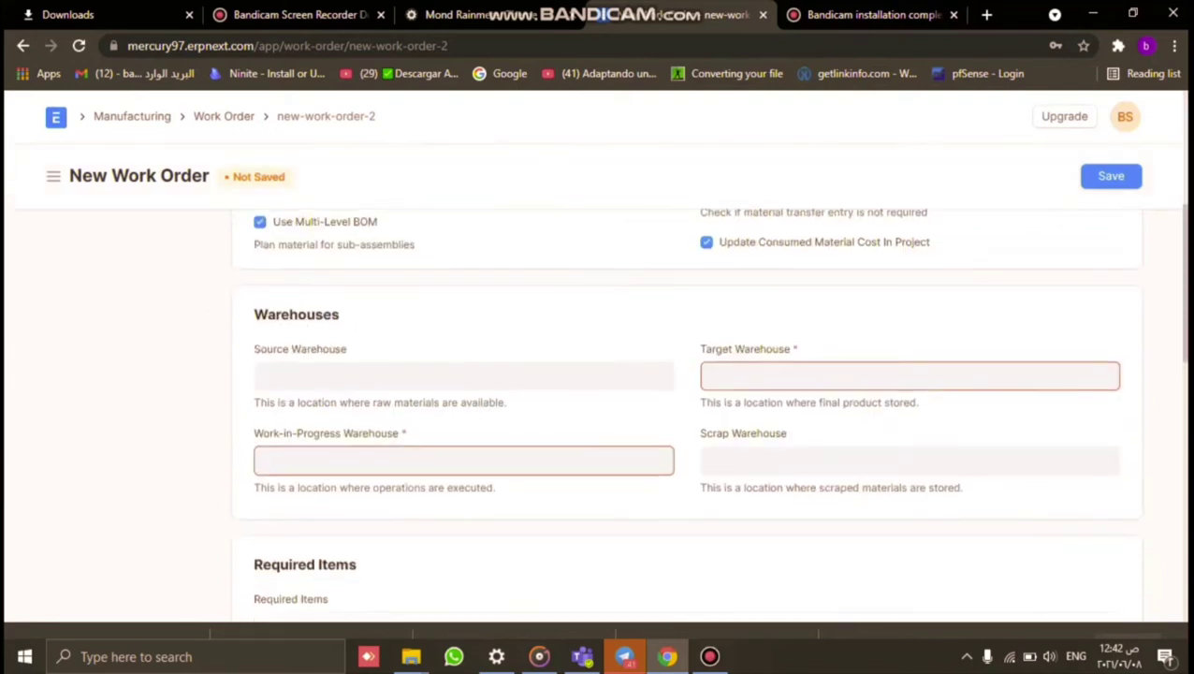
{"action": "scroll", "coordinate": [711, 412], "scroll_direction": "down", "scroll_amount": 2}
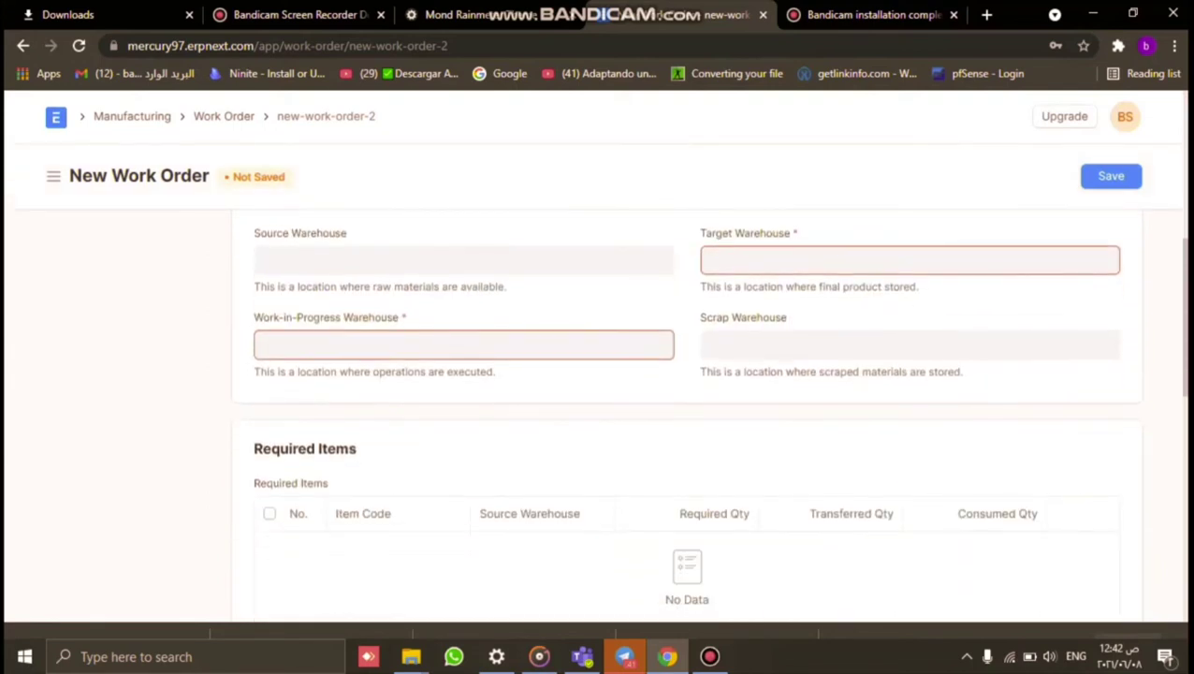
{"action": "left_click", "coordinate": [463, 344]}
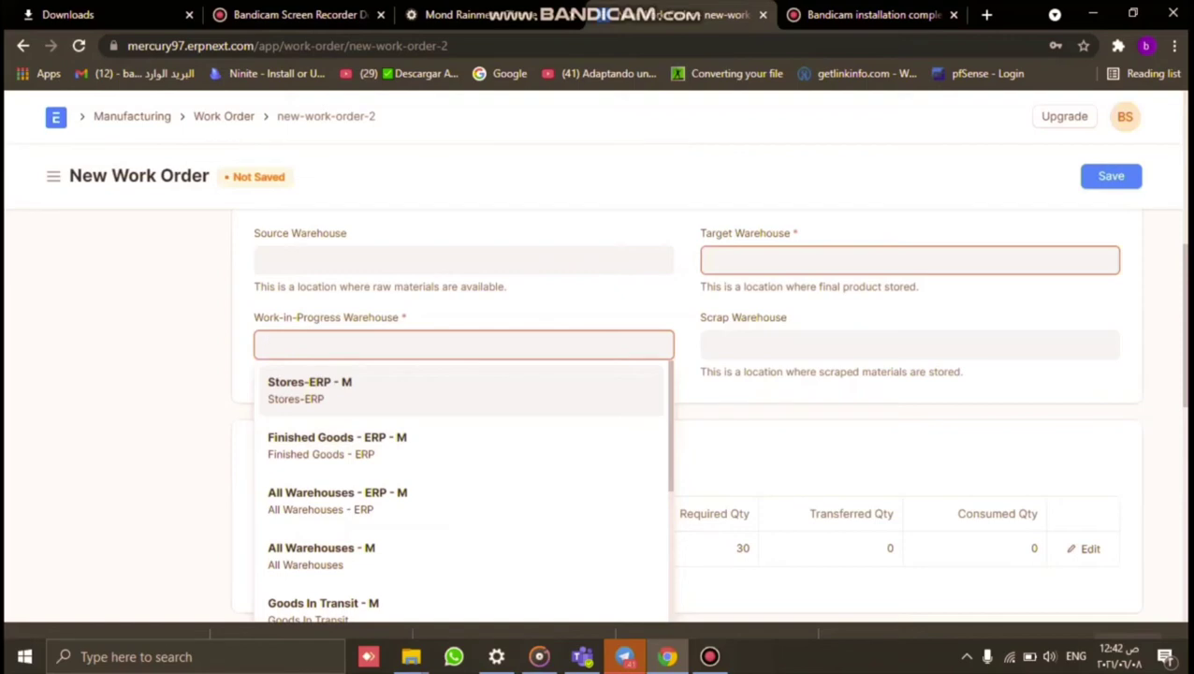
{"action": "scroll", "coordinate": [463, 430], "scroll_direction": "down", "scroll_amount": 2}
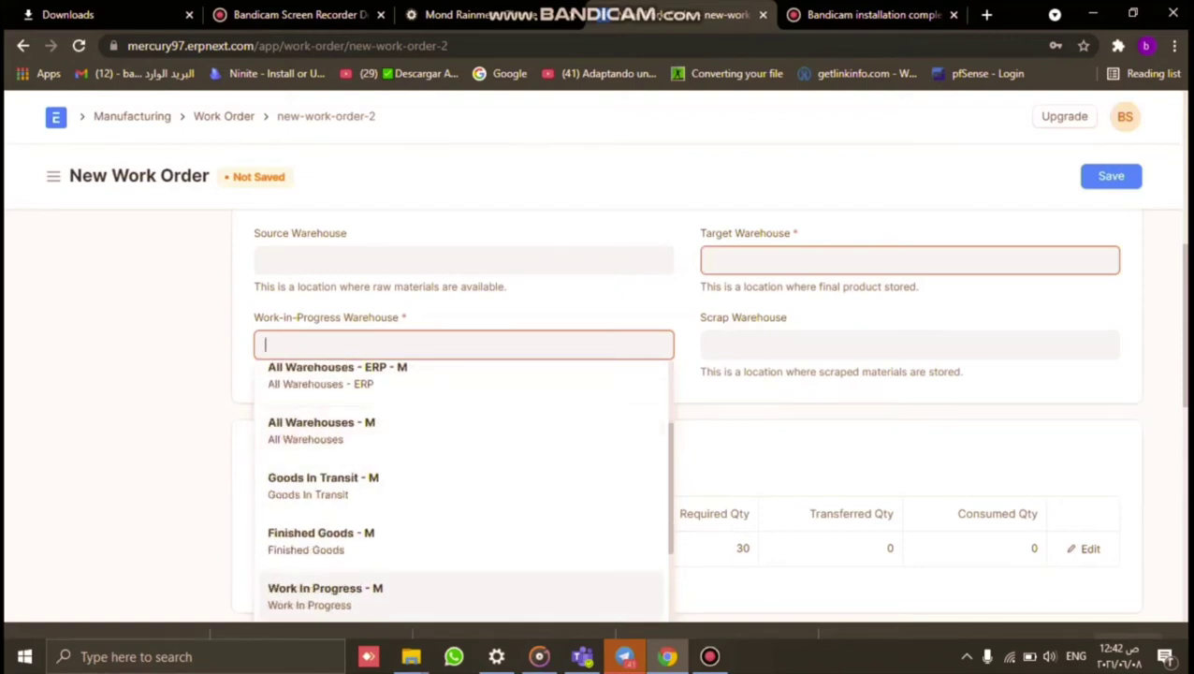
{"action": "left_click", "coordinate": [325, 595]}
{"action": "left_click", "coordinate": [711, 260]}
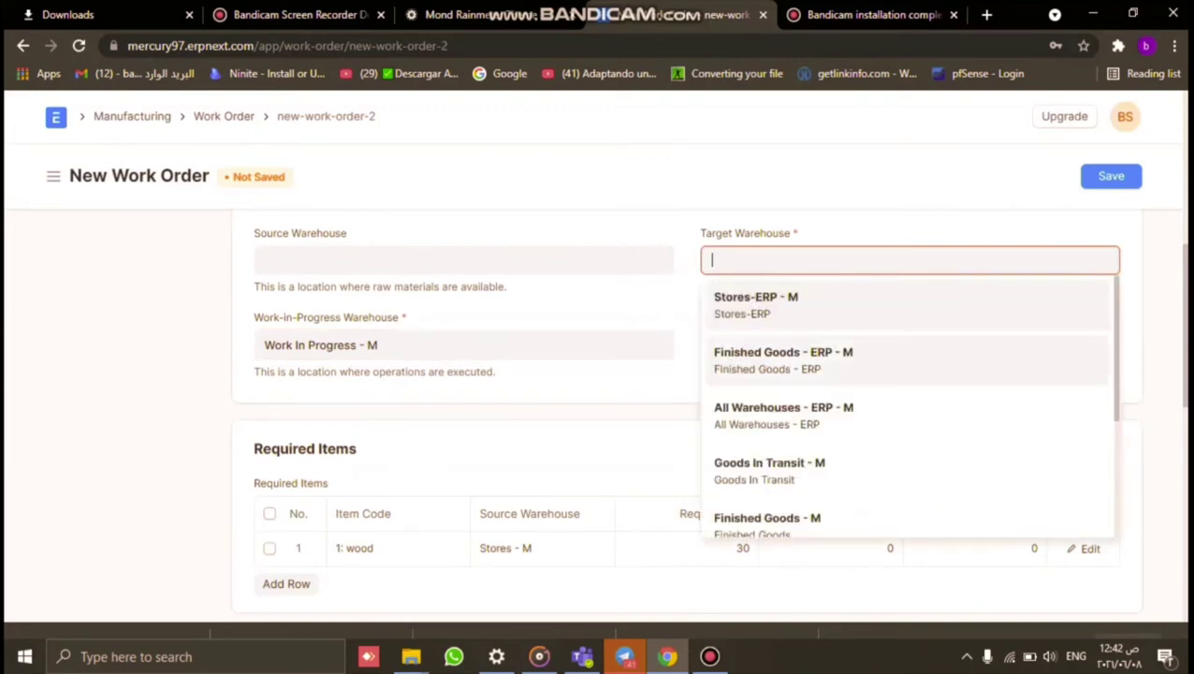
{"action": "left_click", "coordinate": [783, 360]}
Save the new work order and submit it permanently.
{"action": "key", "text": "ctrl+s"}
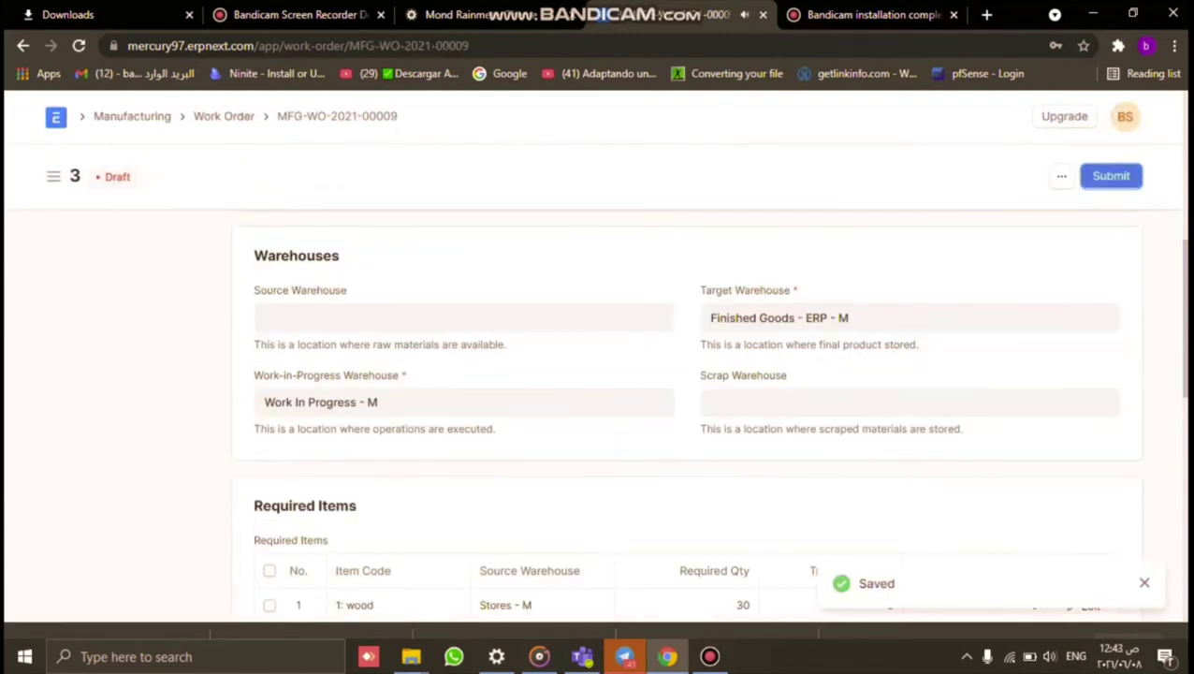
{"action": "key", "text": "ctrl+s"}
{"action": "key", "text": "Return"}
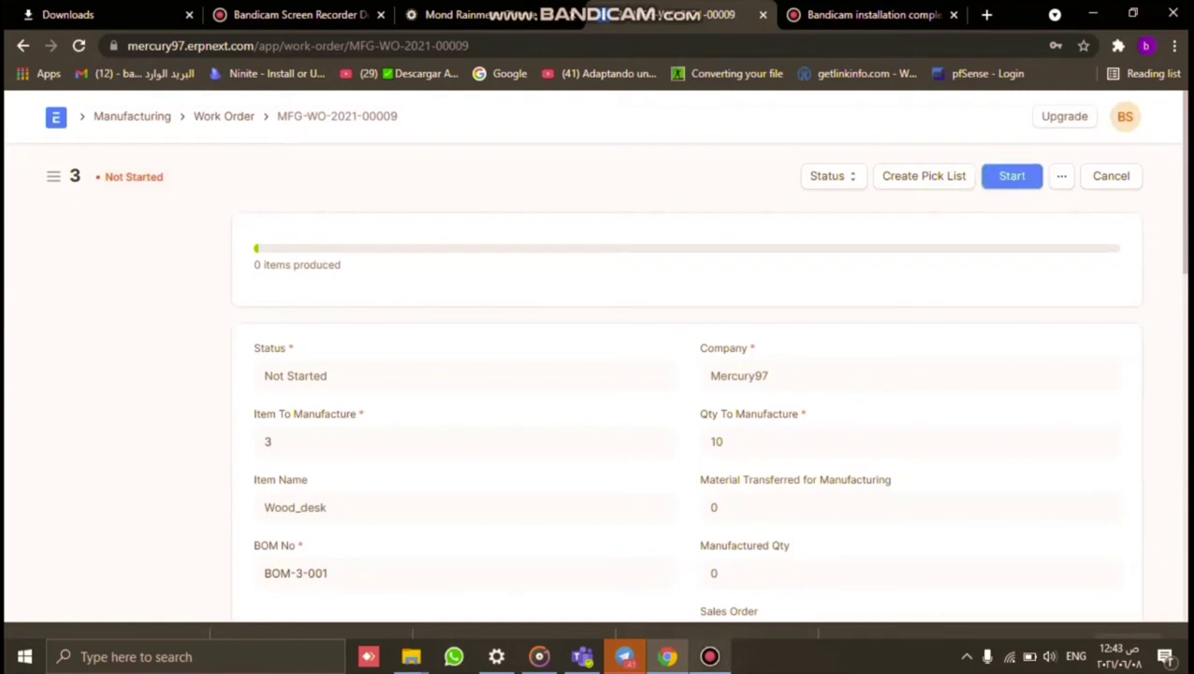
{"action": "left_click", "coordinate": [709, 656]}
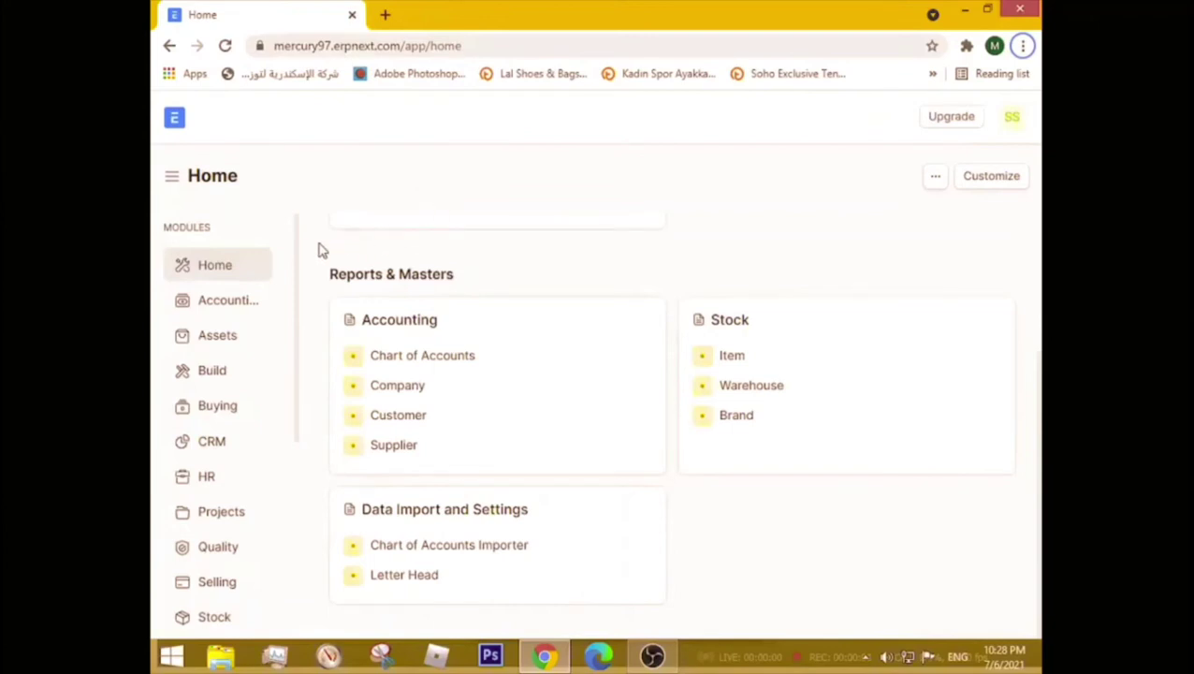
Start a new sales invoice from the Accounting module's Sales Invoice list and try to save it without filling any fields.
{"action": "left_click", "coordinate": [242, 307]}
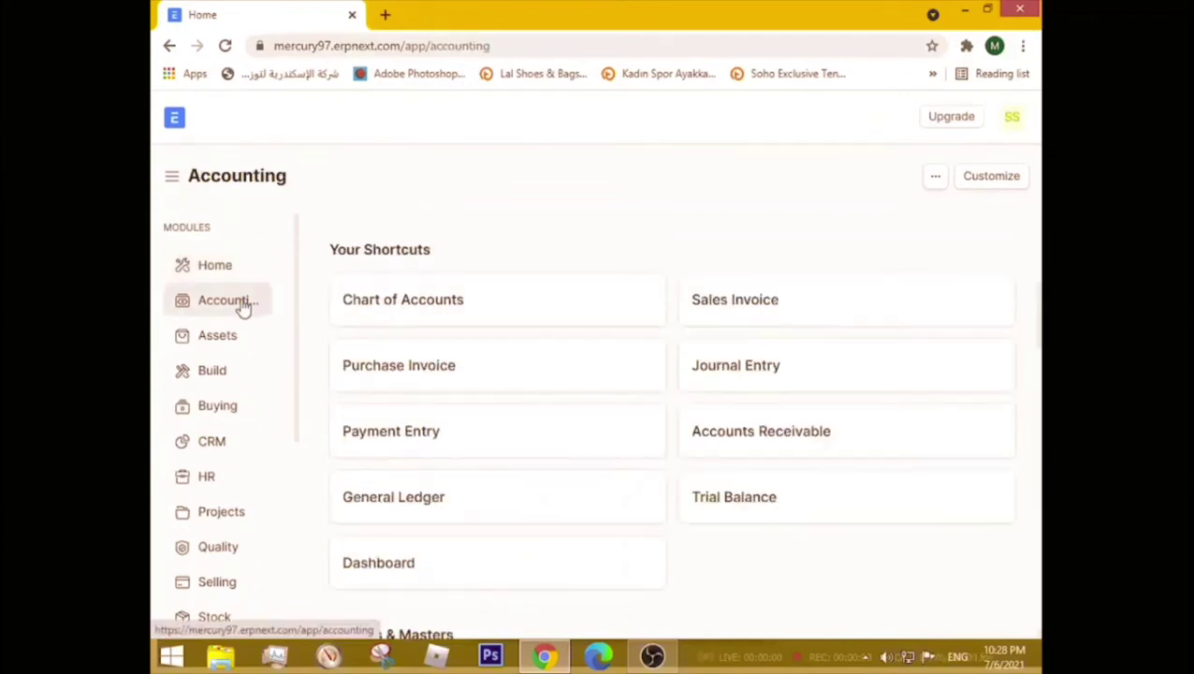
{"action": "left_click", "coordinate": [758, 315]}
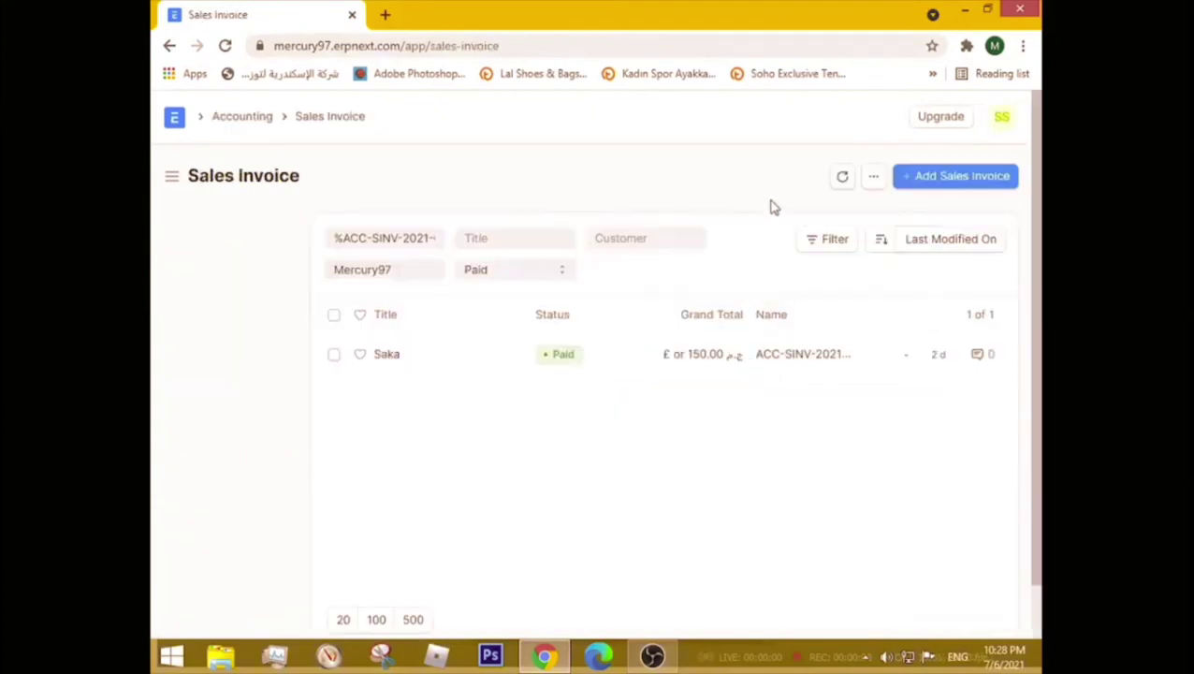
{"action": "left_click", "coordinate": [967, 186]}
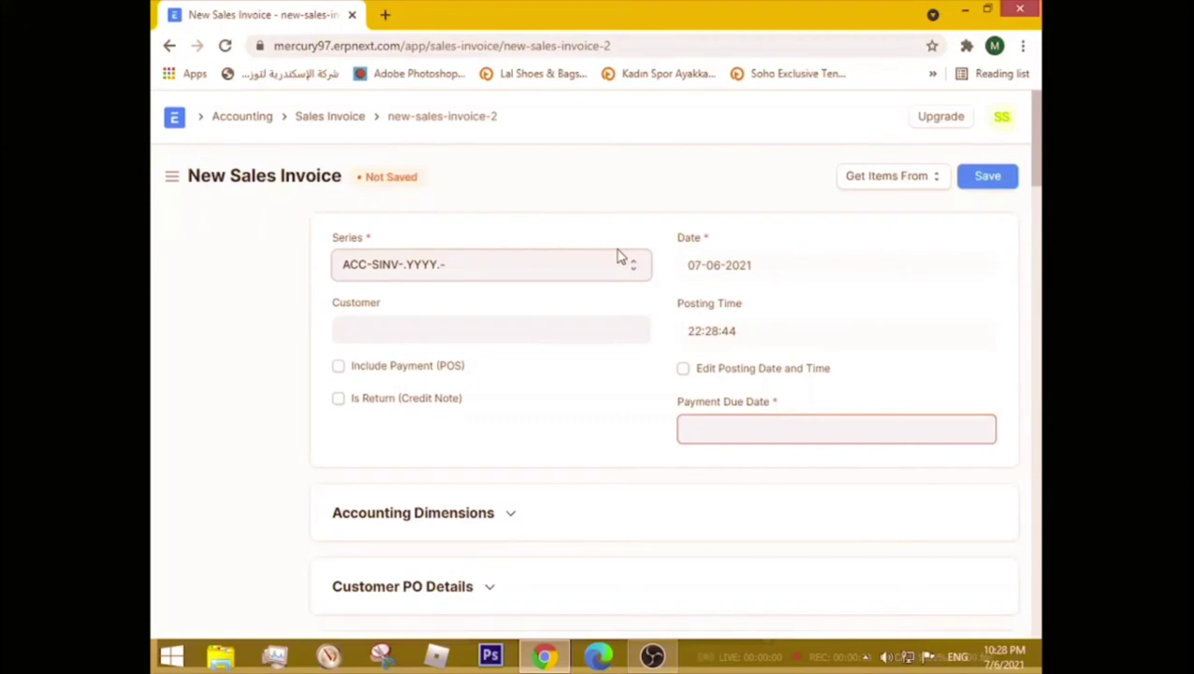
{"action": "left_click", "coordinate": [987, 178]}
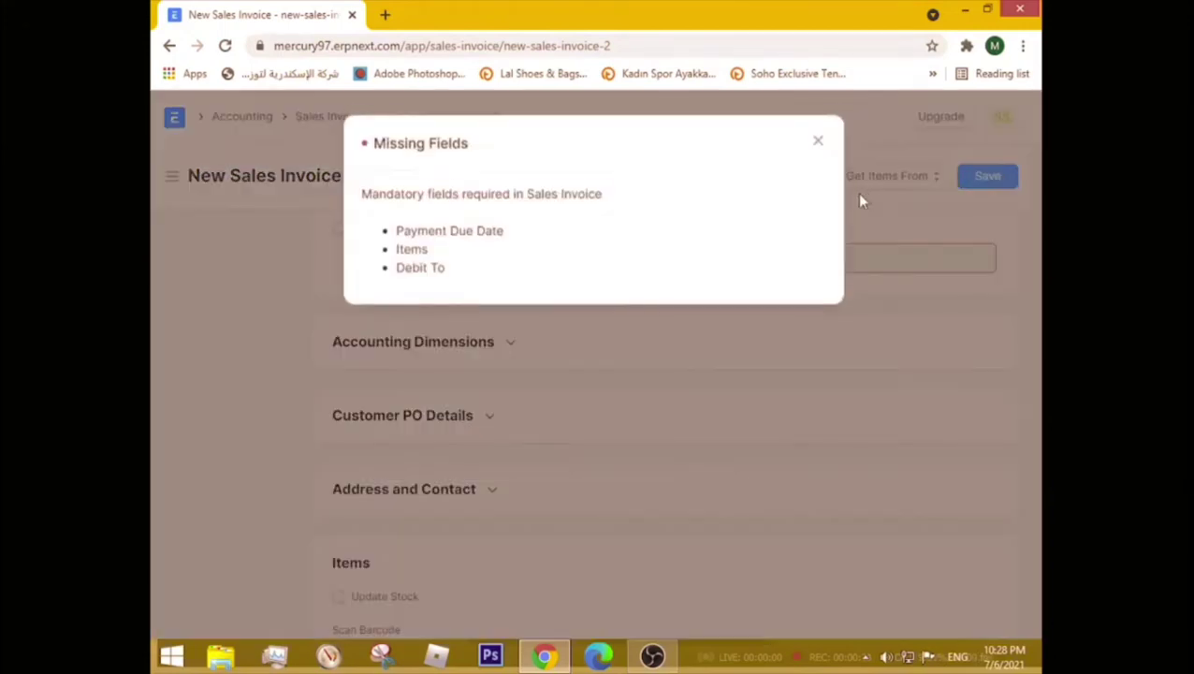
{"action": "left_click", "coordinate": [816, 157]}
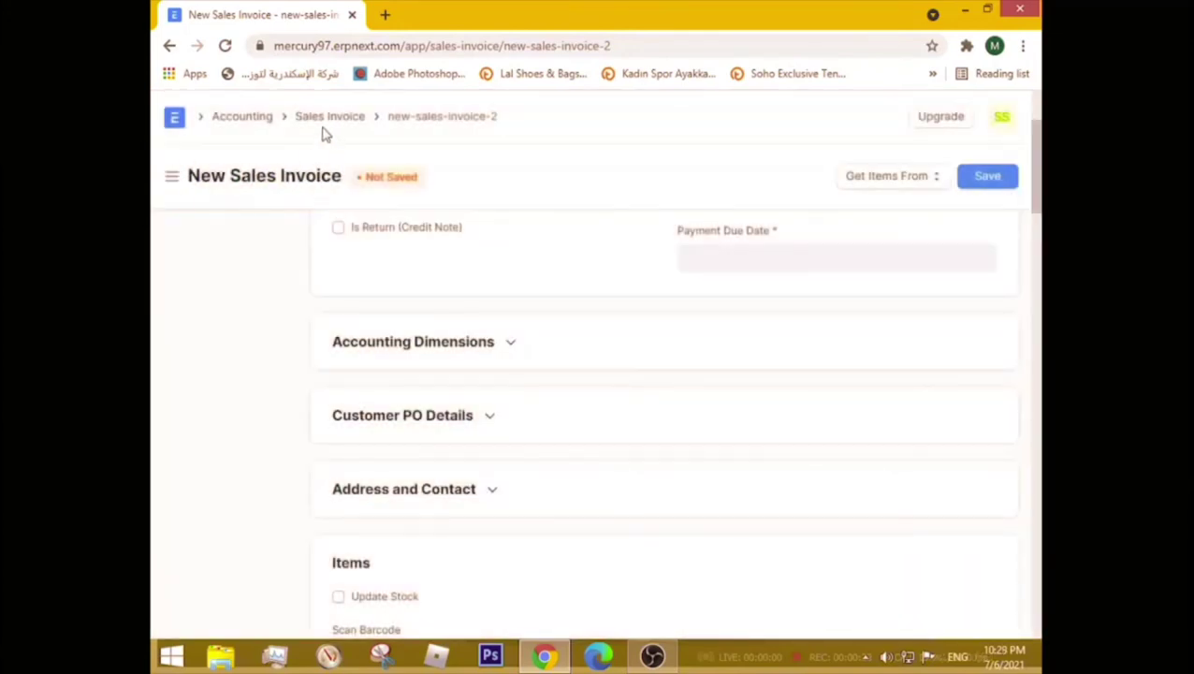
Return to the Accounting module, open the paid invoice from the Sales Invoice list and view its Create options.
{"action": "left_click", "coordinate": [261, 120]}
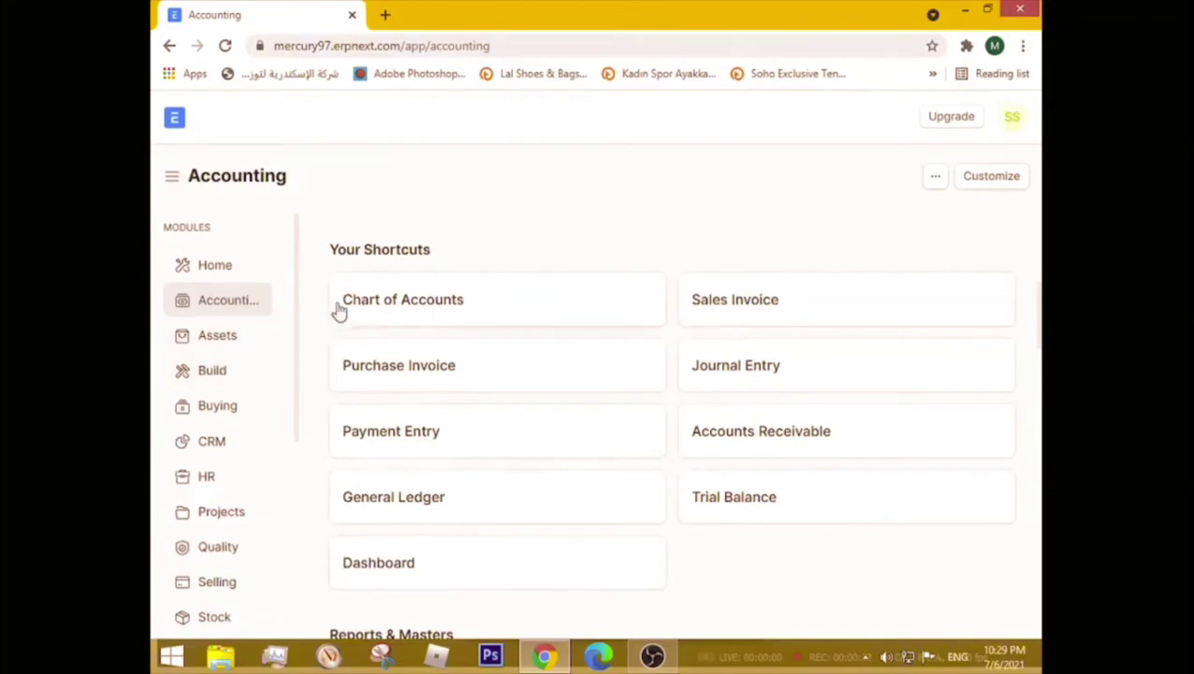
{"action": "left_click", "coordinate": [730, 307]}
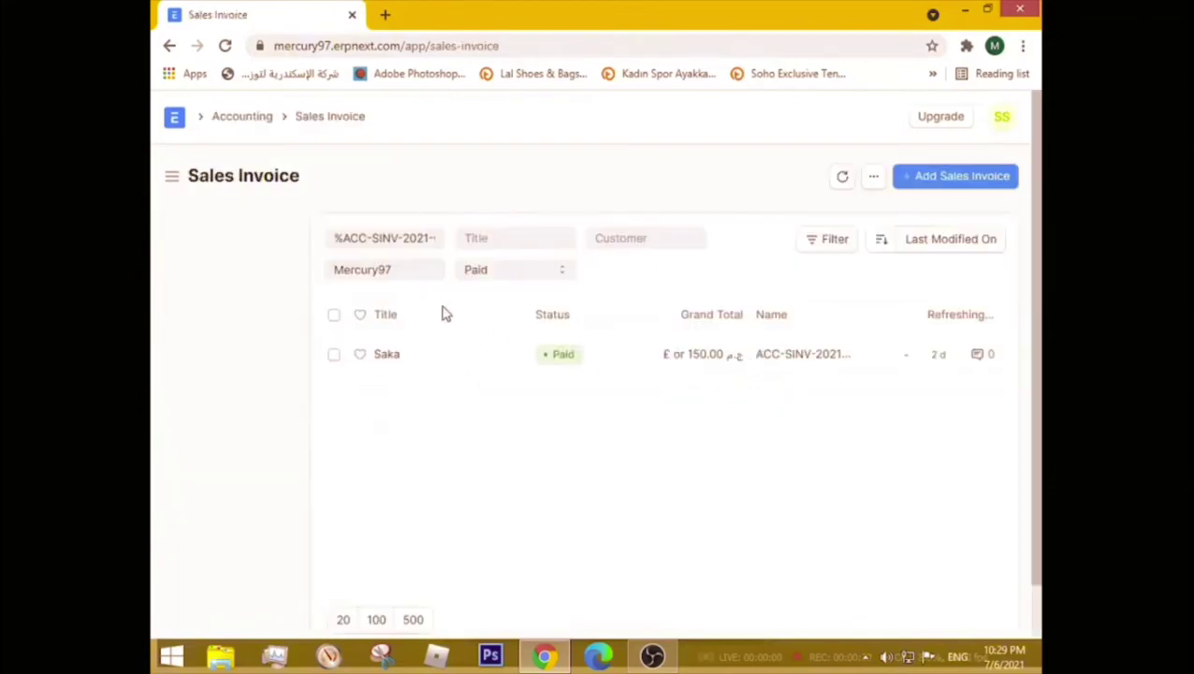
{"action": "left_click", "coordinate": [386, 354]}
{"action": "left_click", "coordinate": [884, 178]}
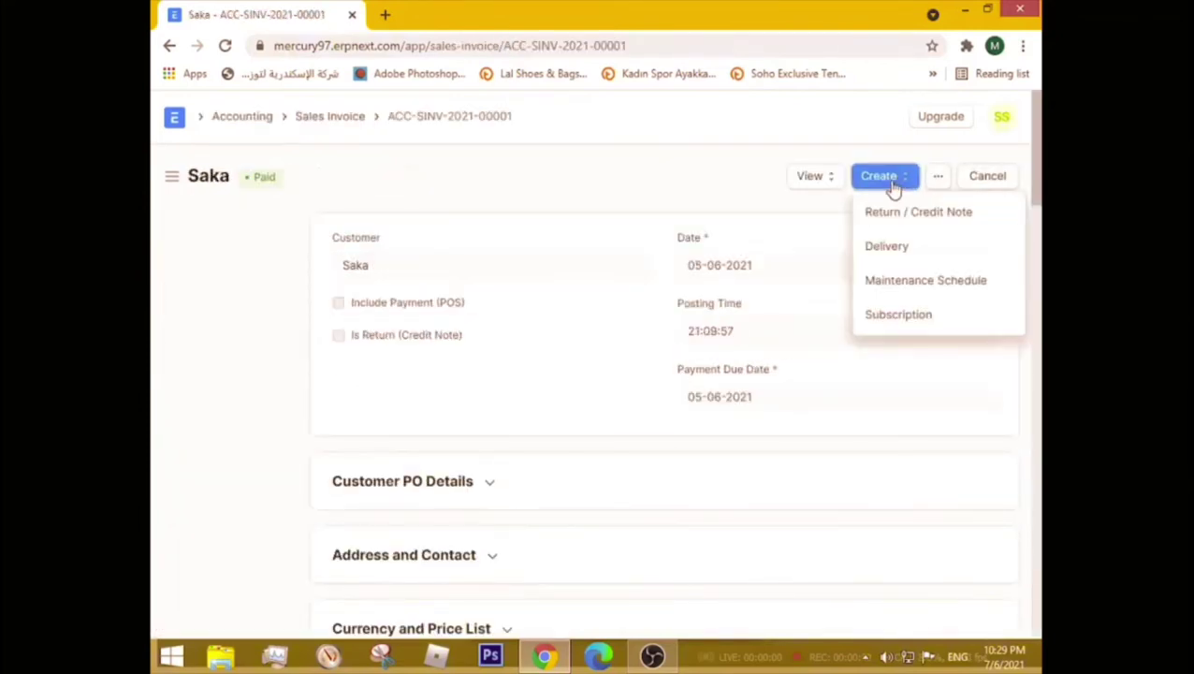
{"action": "left_click", "coordinate": [894, 186]}
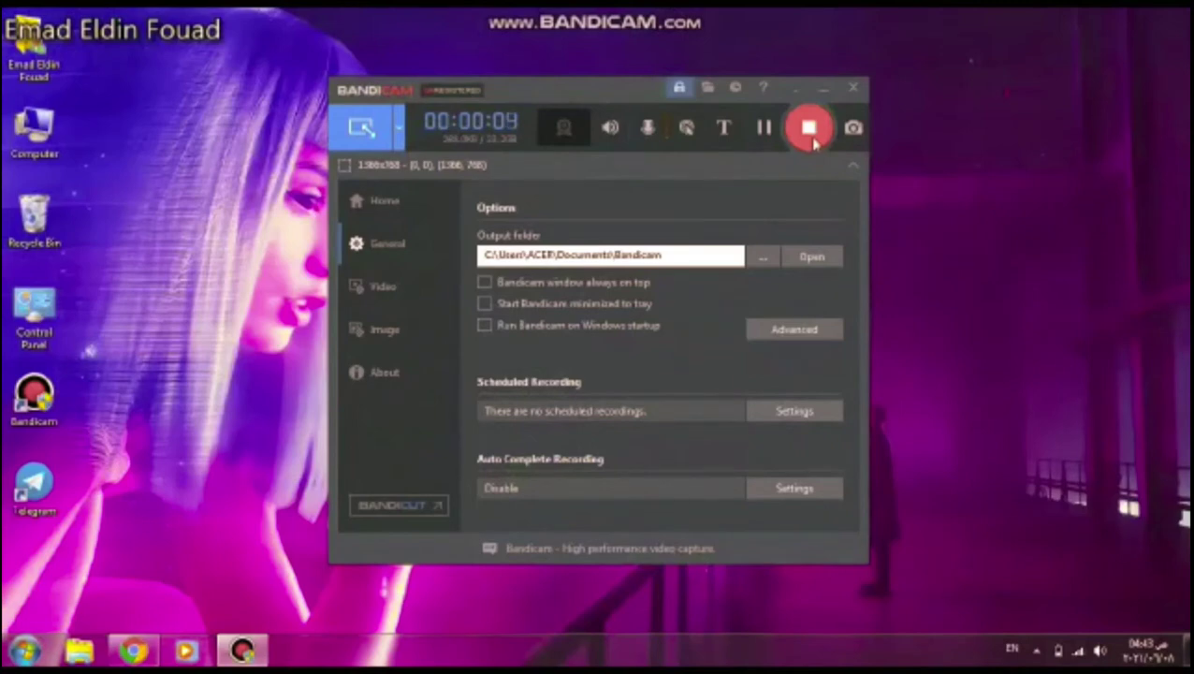
Switch to the browser showing the Mercury97 site and log in to ERPNext with the prefilled credentials.
{"action": "left_click", "coordinate": [820, 91]}
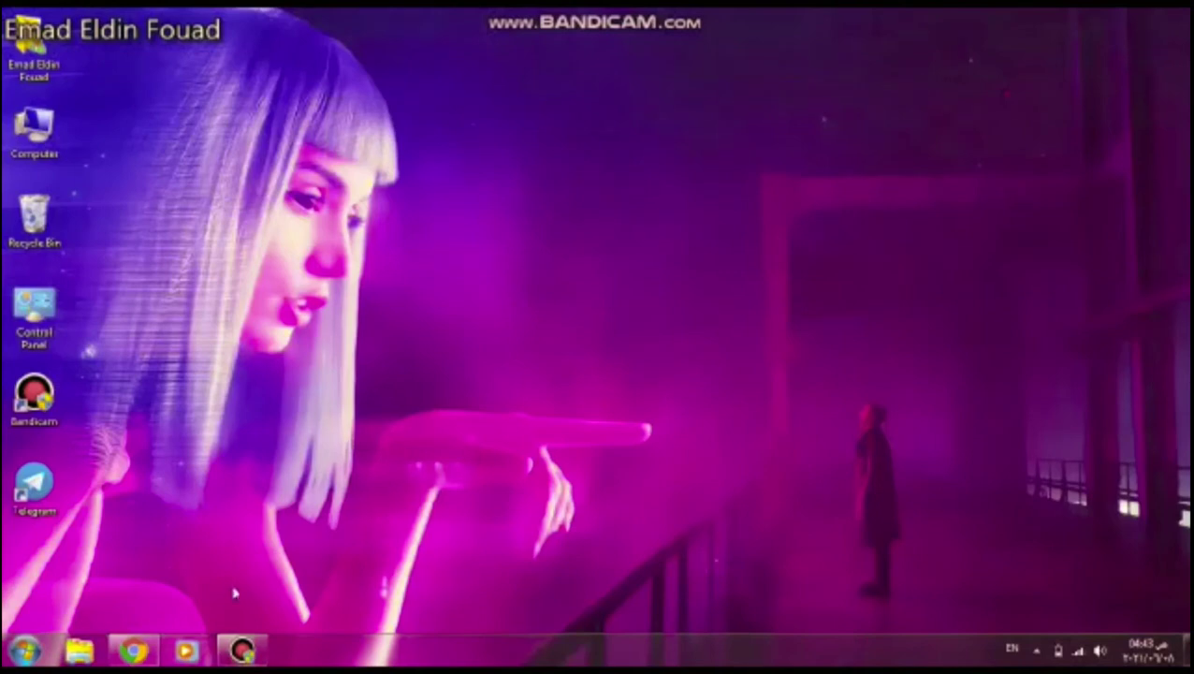
{"action": "left_click", "coordinate": [140, 650]}
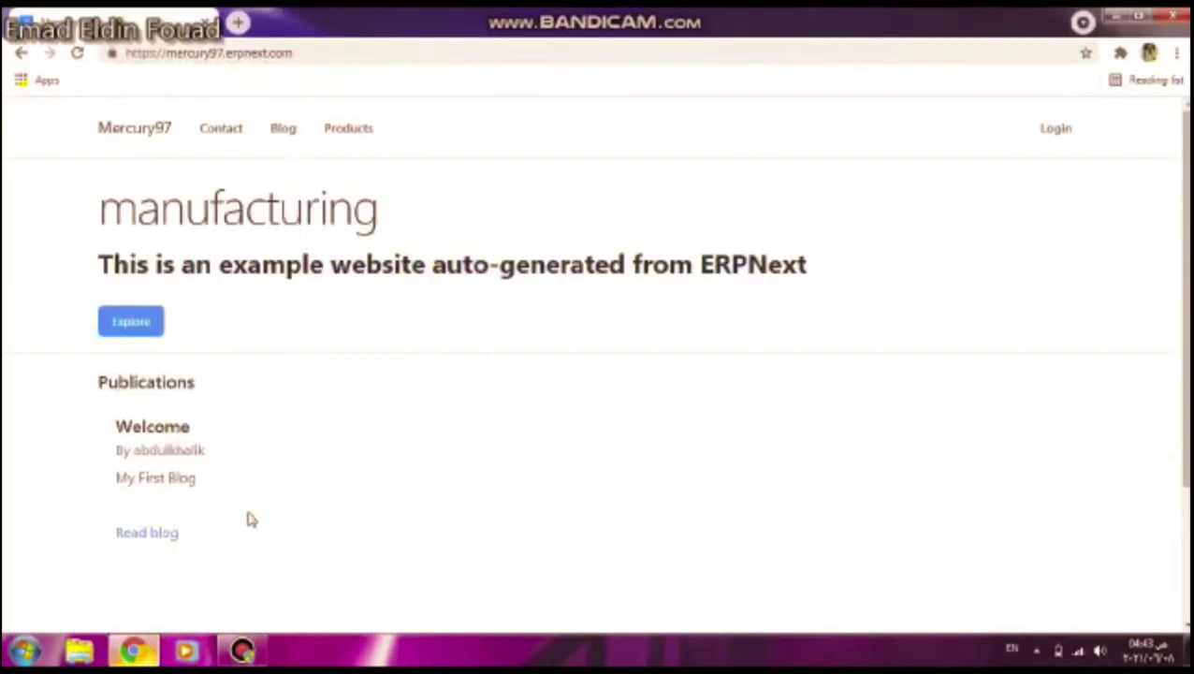
{"action": "left_click", "coordinate": [1063, 149]}
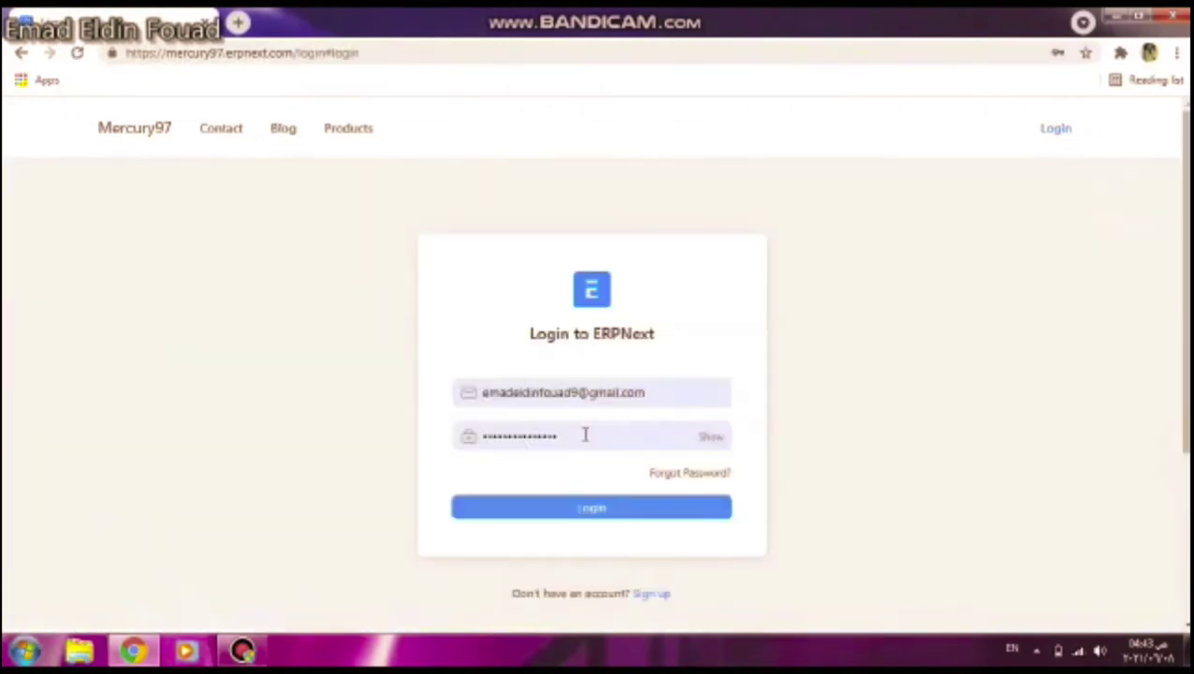
{"action": "left_click", "coordinate": [567, 510]}
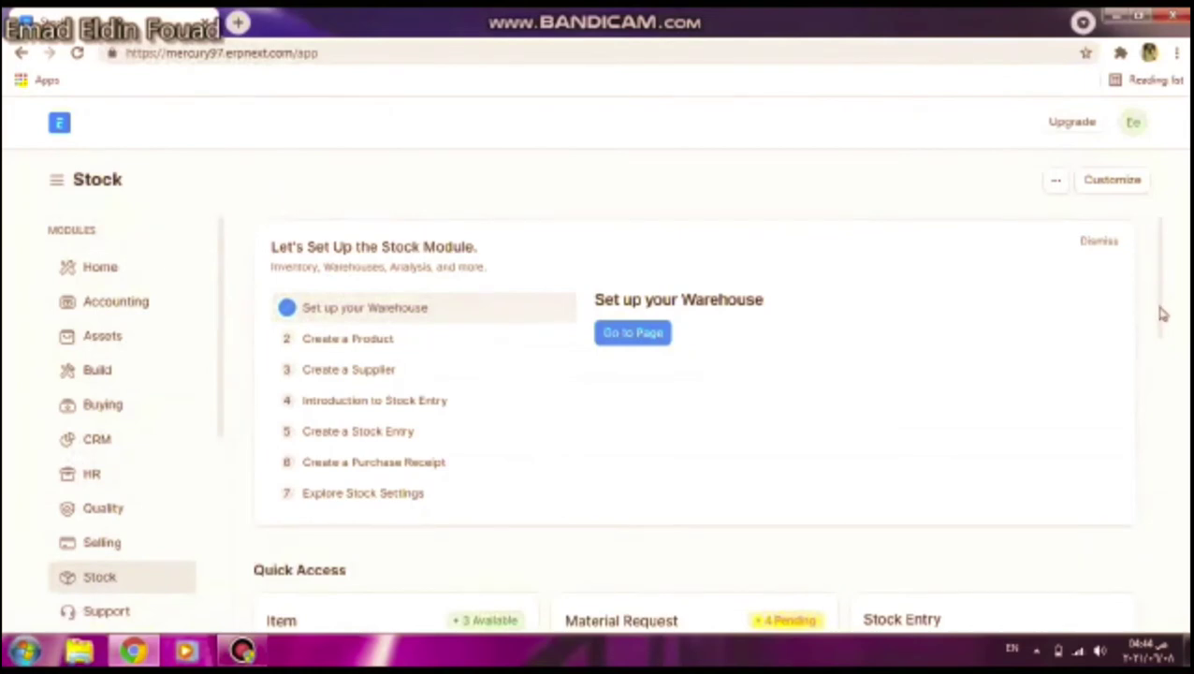
Start a new material request from the Stock module's Material Request list.
{"action": "scroll", "coordinate": [1159, 322], "scroll_direction": "down", "scroll_amount": 1}
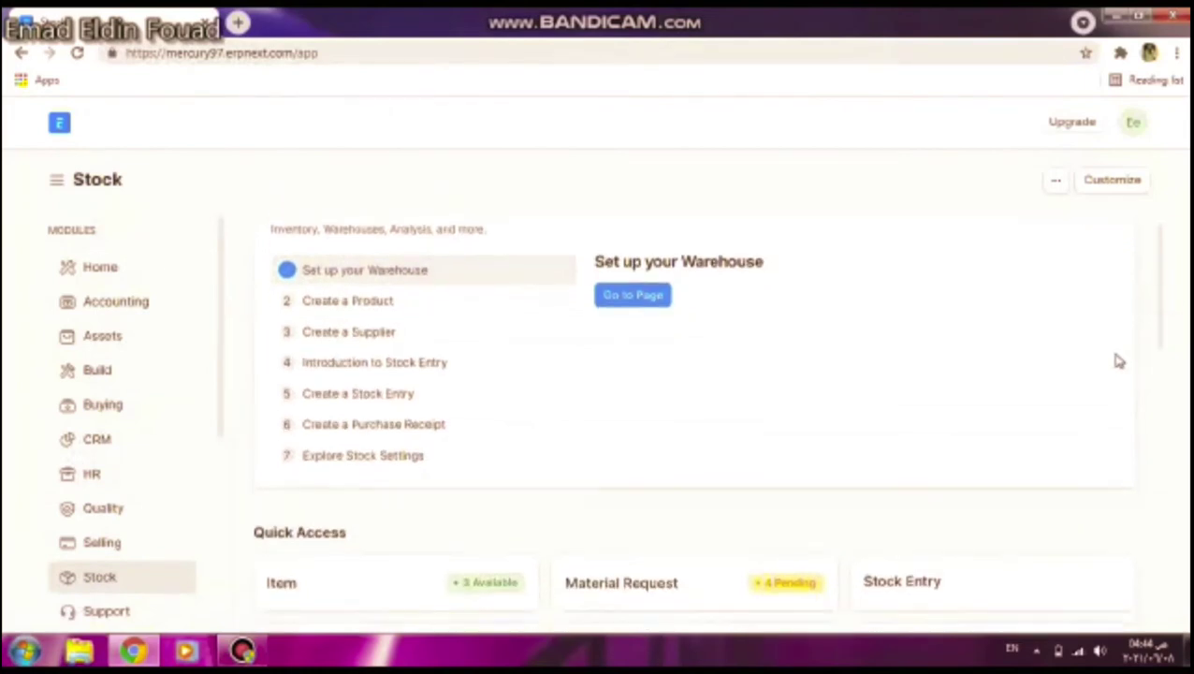
{"action": "scroll", "coordinate": [1161, 348], "scroll_direction": "down", "scroll_amount": 2}
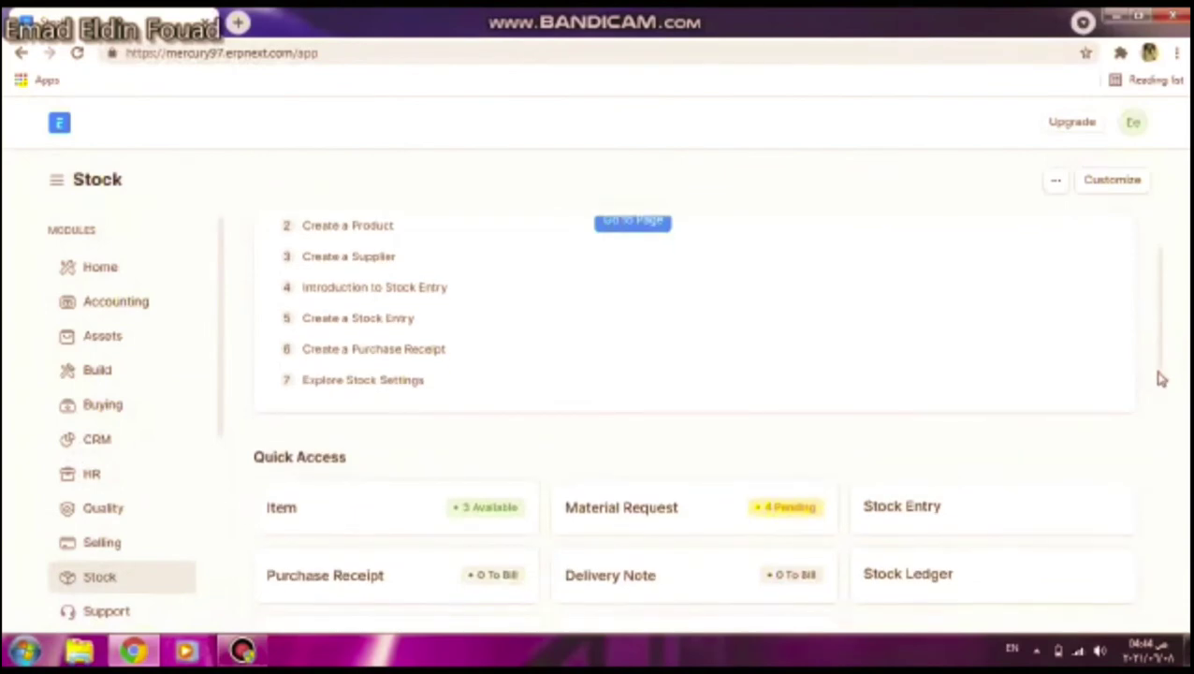
{"action": "scroll", "coordinate": [1160, 374], "scroll_direction": "down", "scroll_amount": 4}
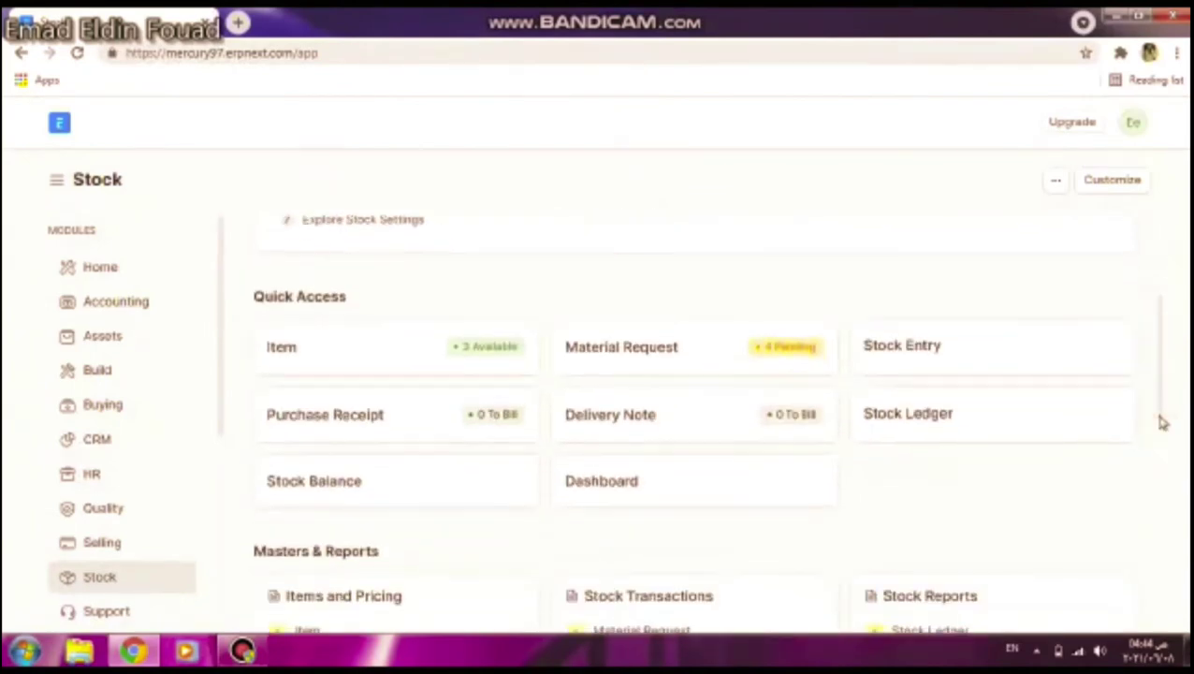
{"action": "left_click_drag", "start_coordinate": [1161, 423], "coordinate": [1160, 432]}
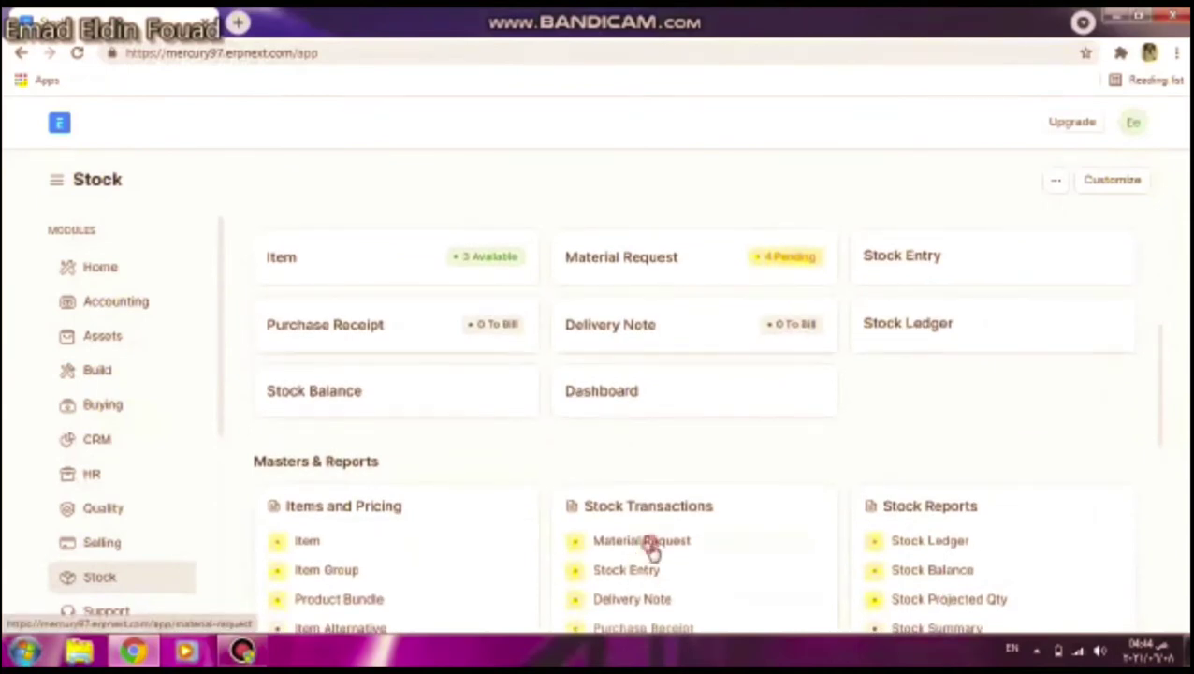
{"action": "left_click", "coordinate": [652, 550]}
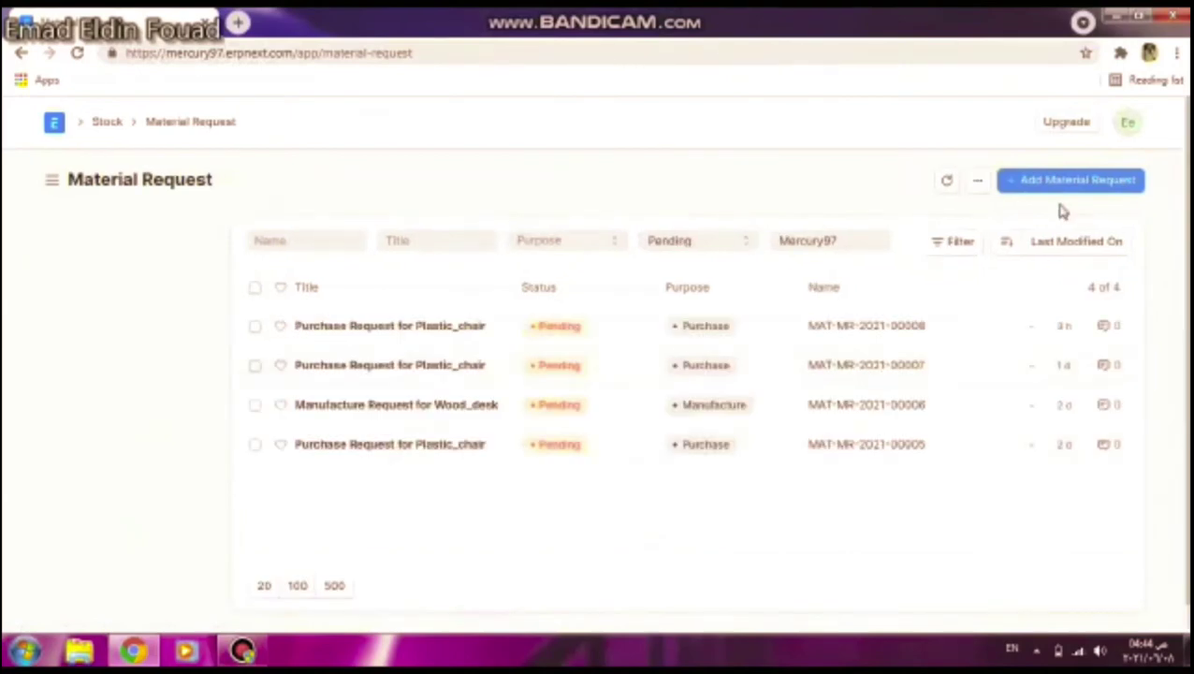
{"action": "left_click", "coordinate": [1026, 189]}
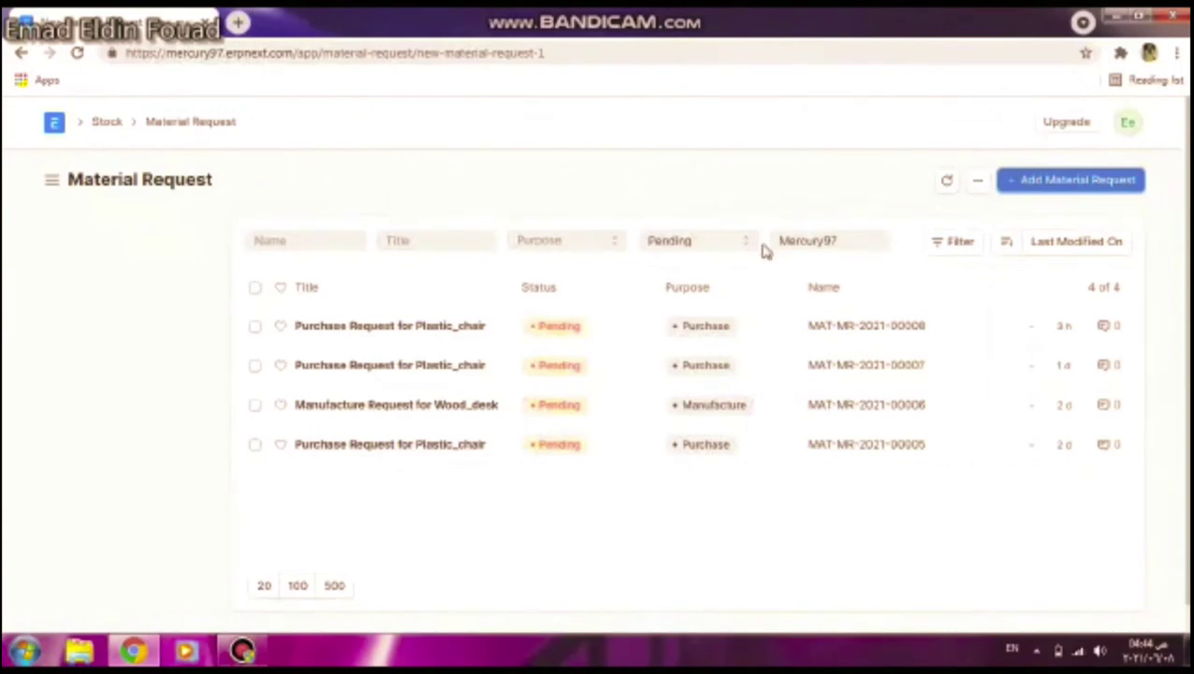
Set the material request's purpose to Material Transfer and its source warehouse to Goods In Transit - M.
{"action": "left_click", "coordinate": [404, 323]}
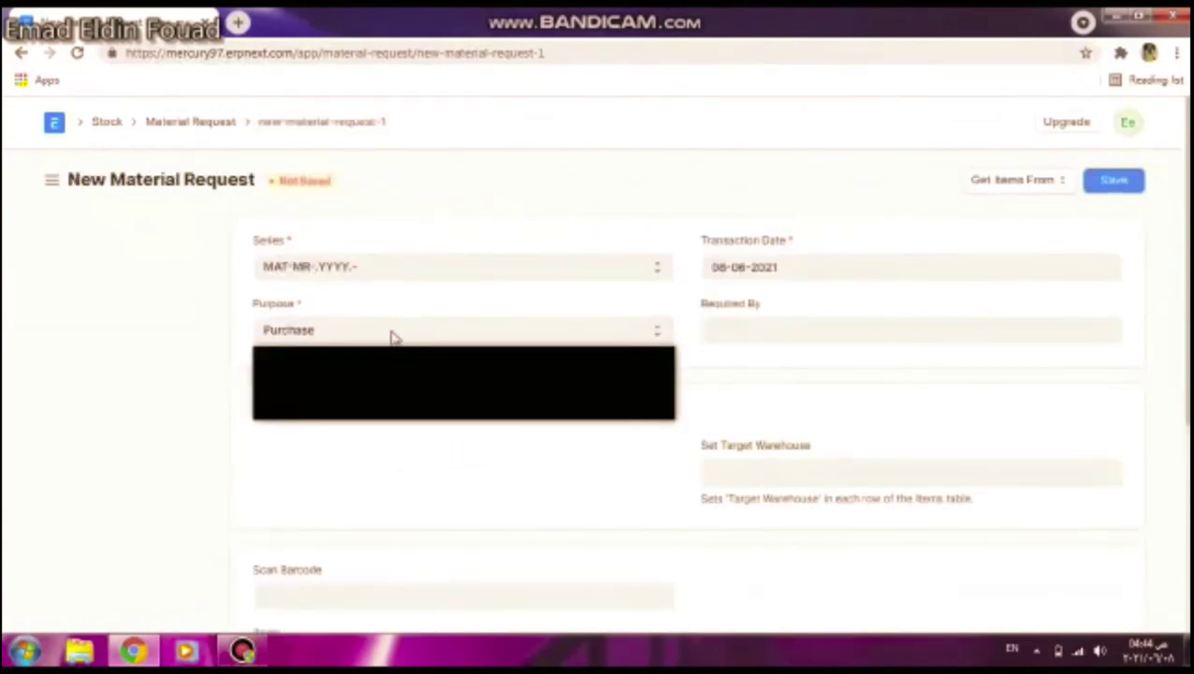
{"action": "left_click", "coordinate": [383, 371]}
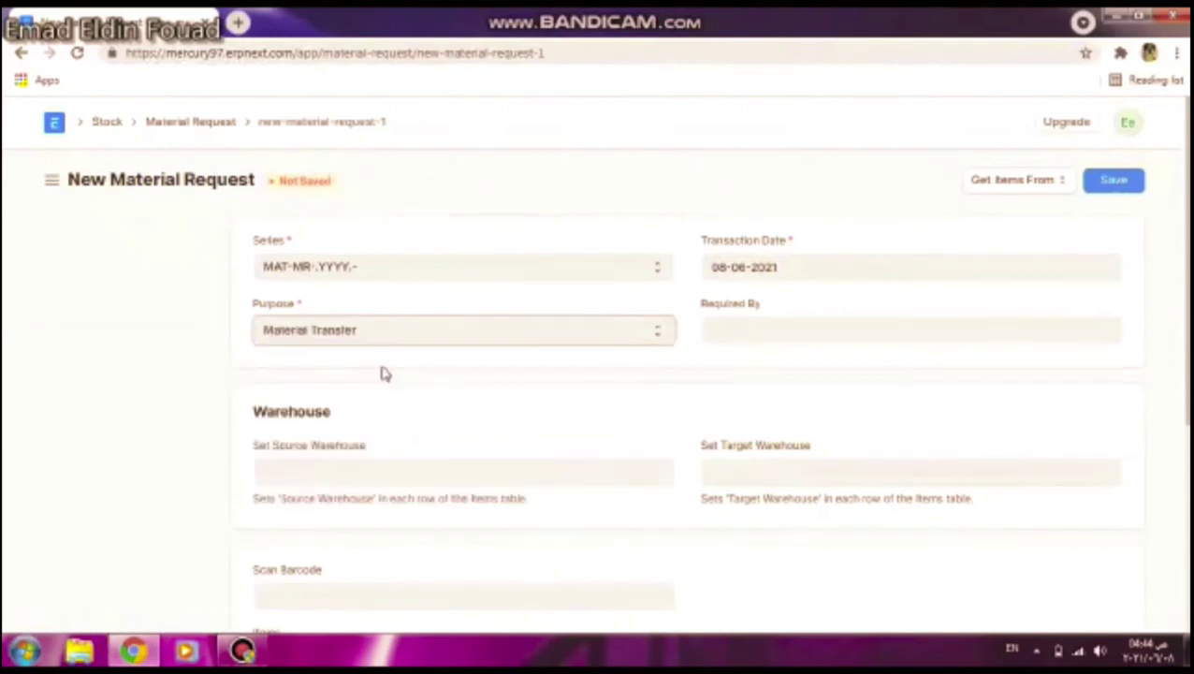
{"action": "left_click", "coordinate": [339, 466]}
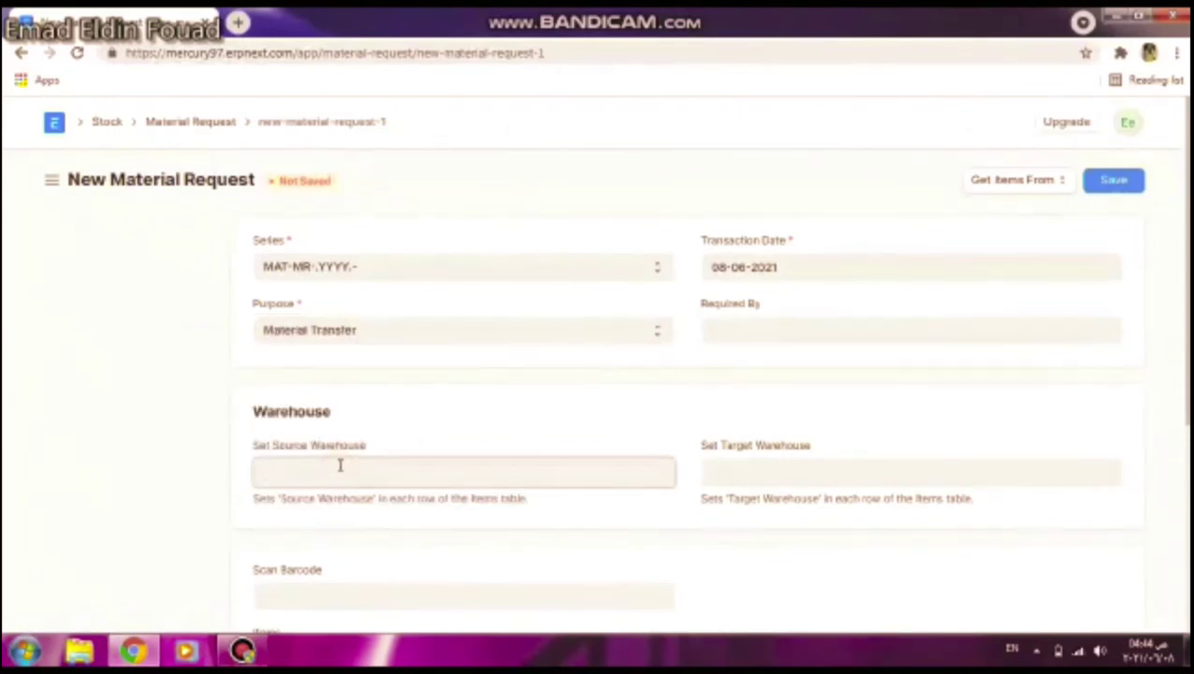
{"action": "type", "text": "s"}
{"action": "type", "text": "oo"}
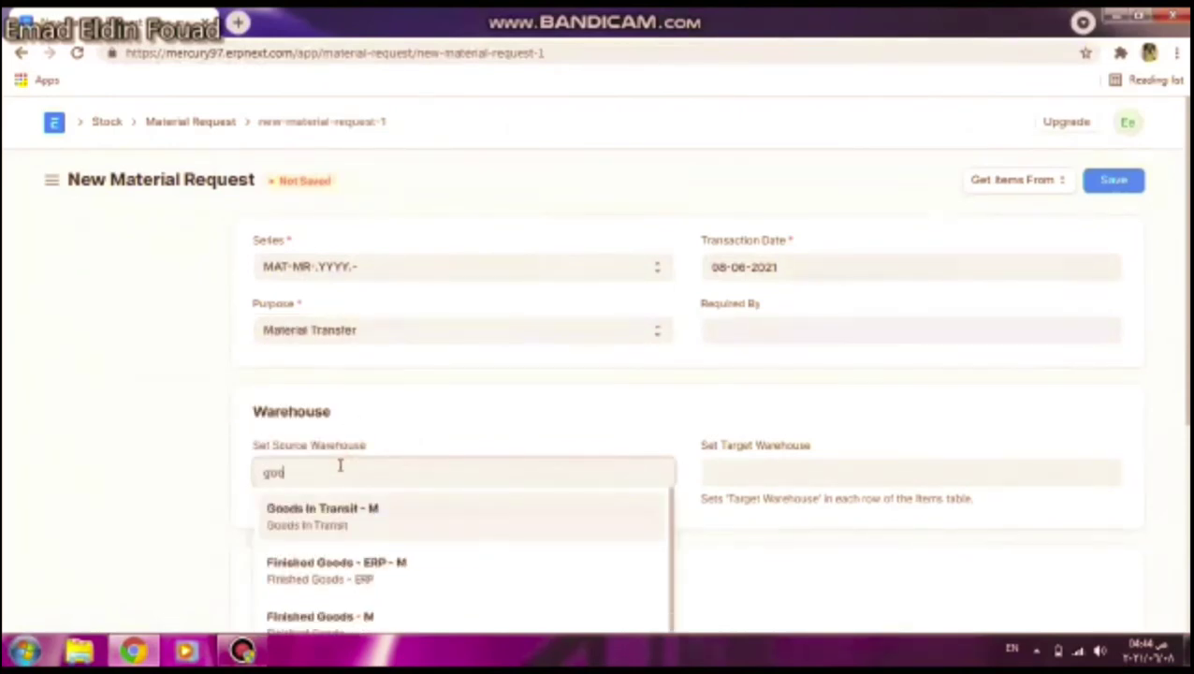
{"action": "left_click", "coordinate": [375, 513]}
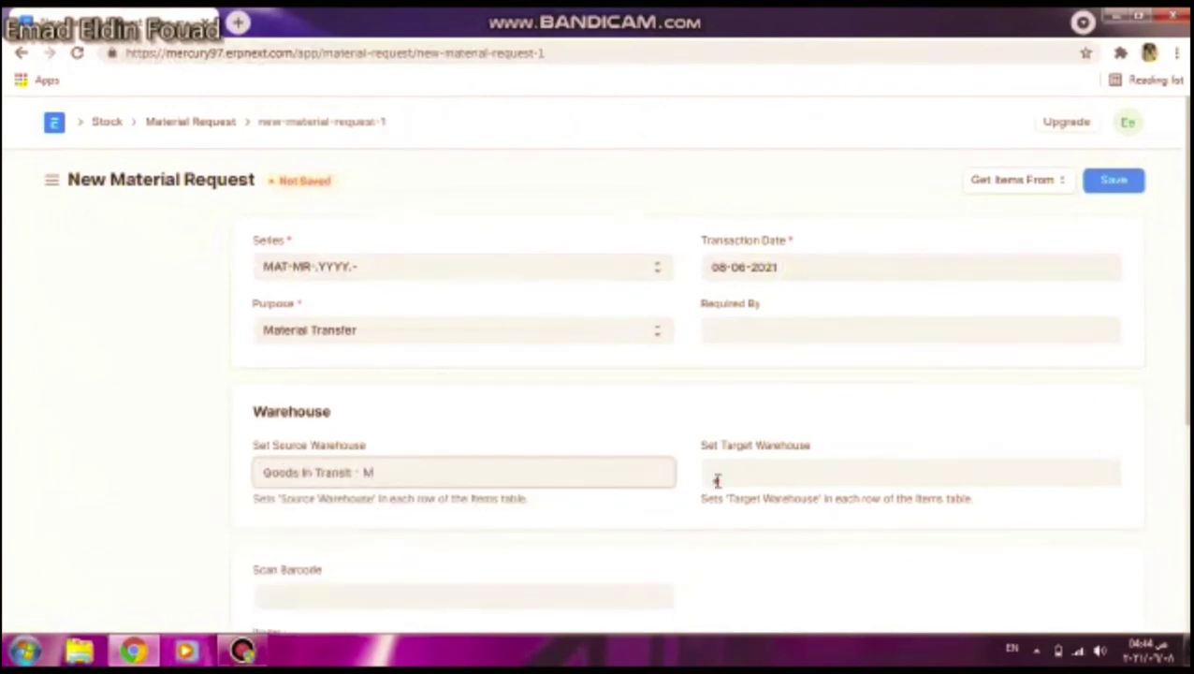
Set the material request's target warehouse to Finished Goods - ERP - M.
{"action": "left_click", "coordinate": [716, 477]}
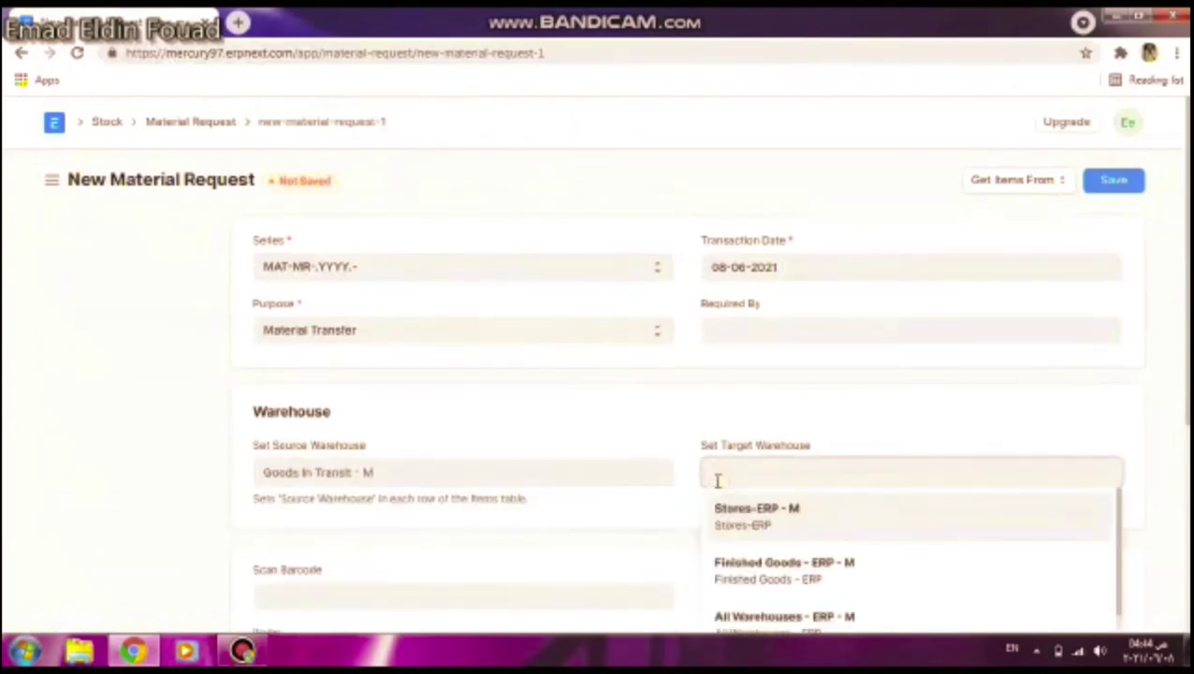
{"action": "type", "text": "f"}
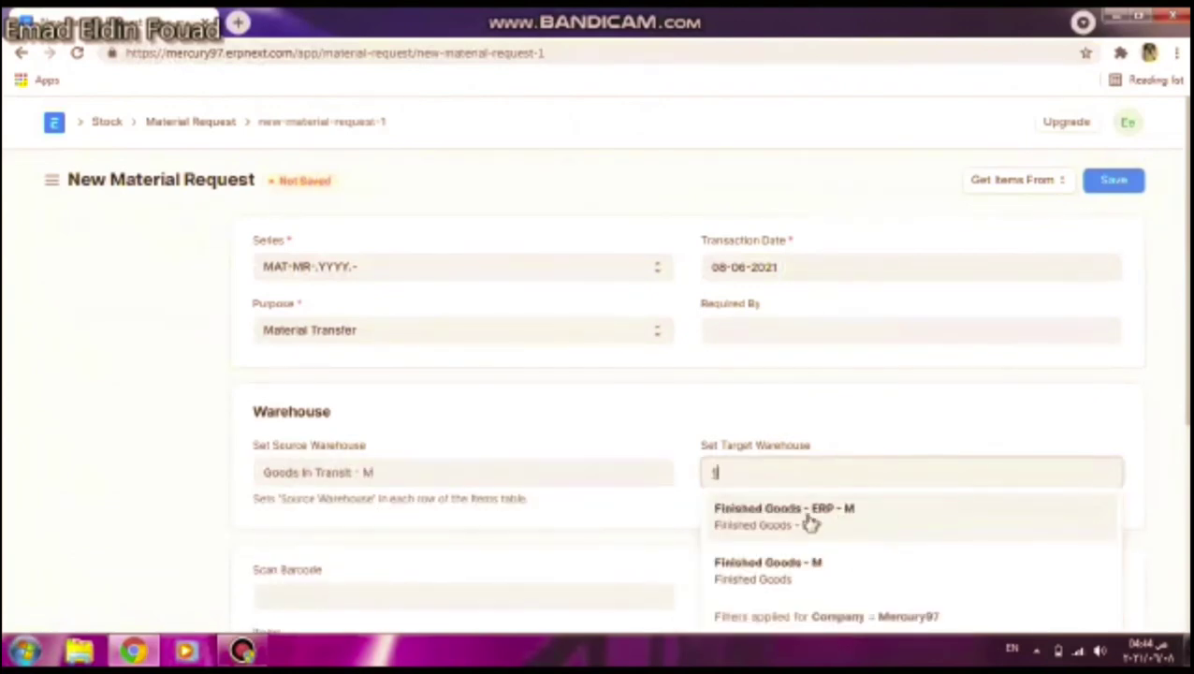
{"action": "left_click", "coordinate": [808, 520]}
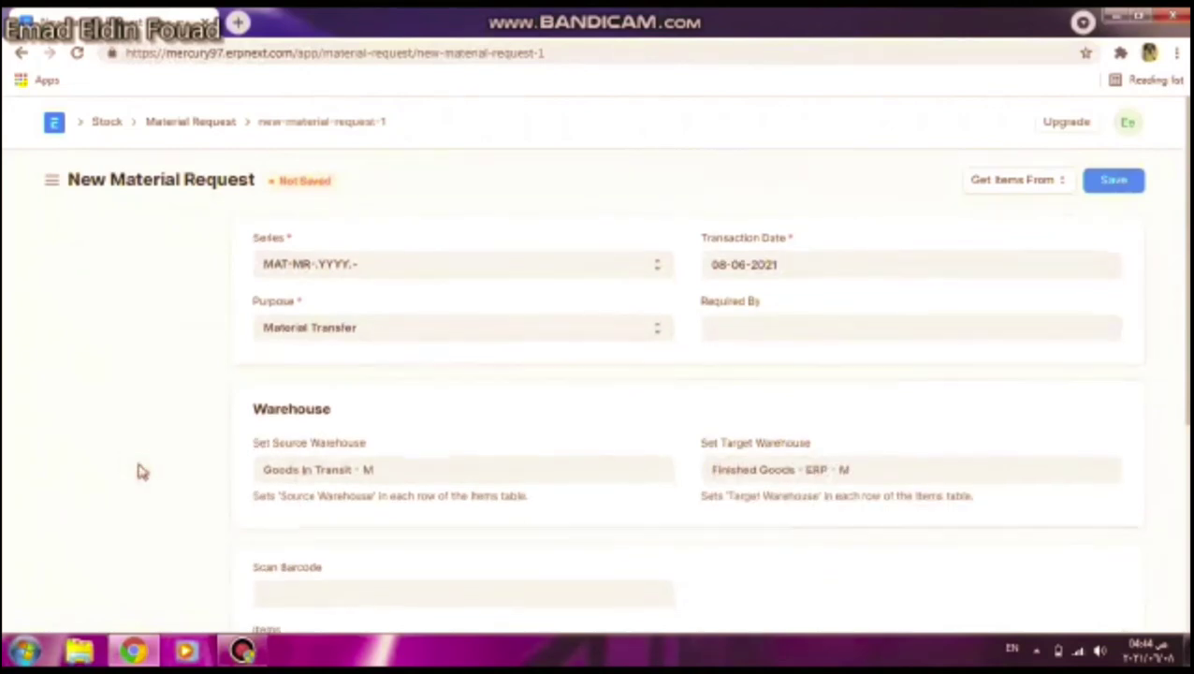
Examine the entry fields of the first row in the Items table and return to the Stock module without saving.
{"action": "scroll", "coordinate": [140, 471], "scroll_direction": "down", "scroll_amount": 3}
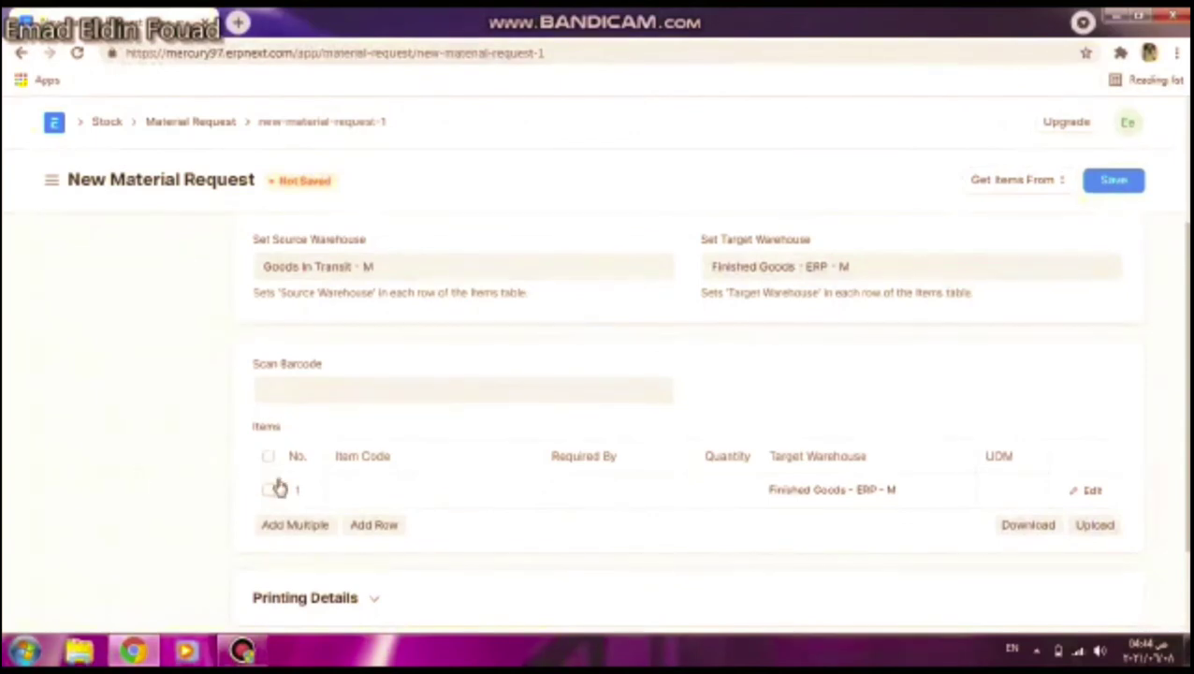
{"action": "left_click", "coordinate": [427, 491]}
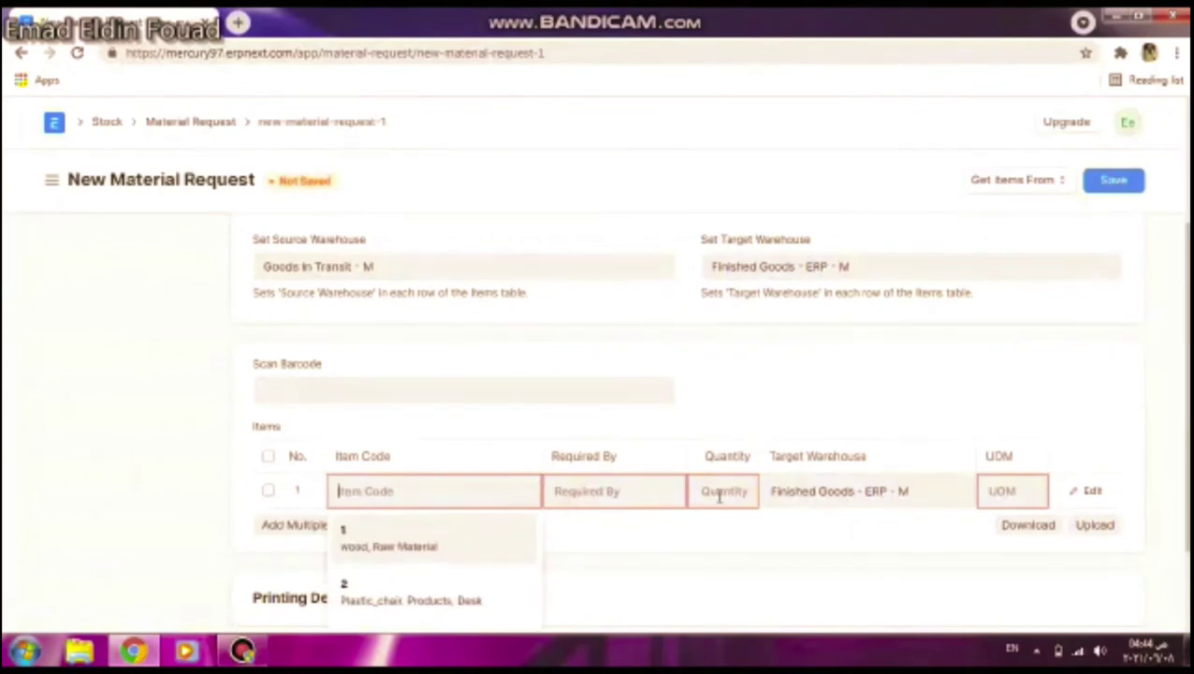
{"action": "key", "text": "Tab"}
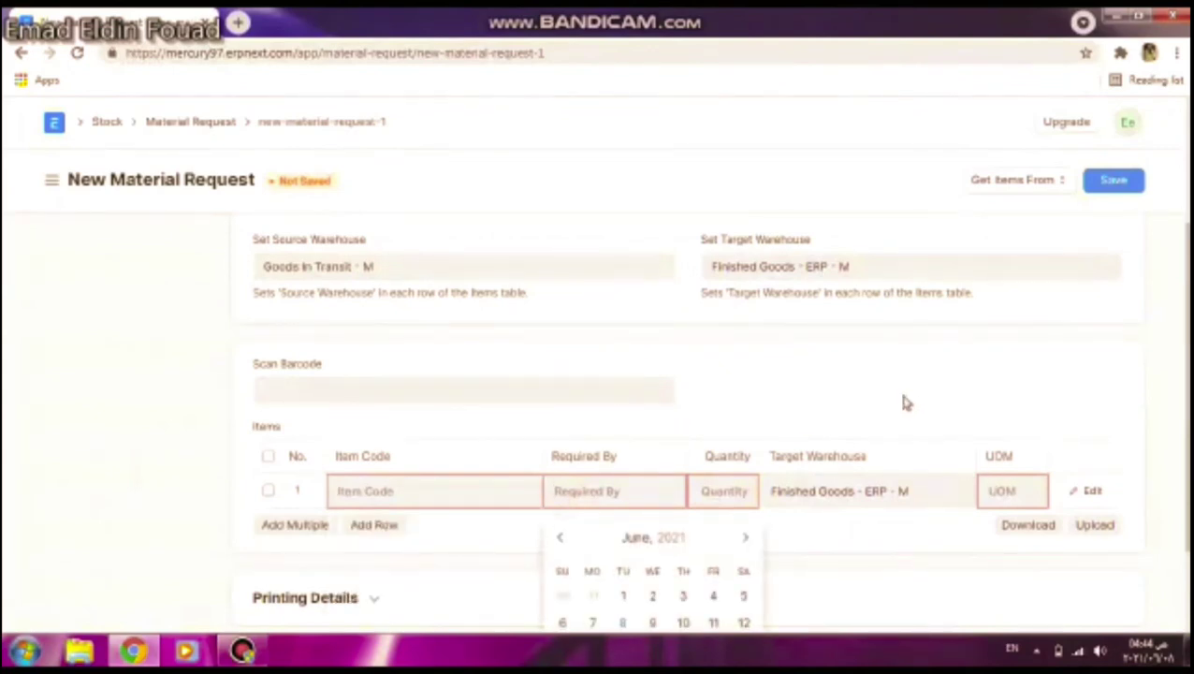
{"action": "left_click", "coordinate": [800, 342]}
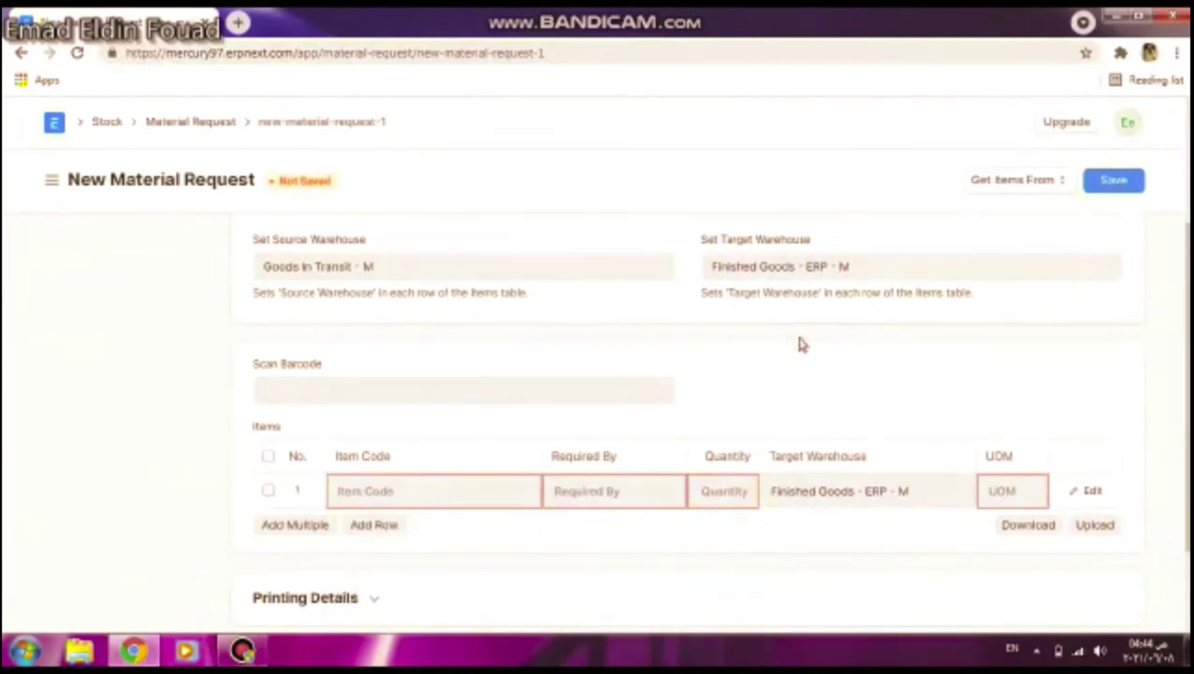
{"action": "key", "text": "alt+Left"}
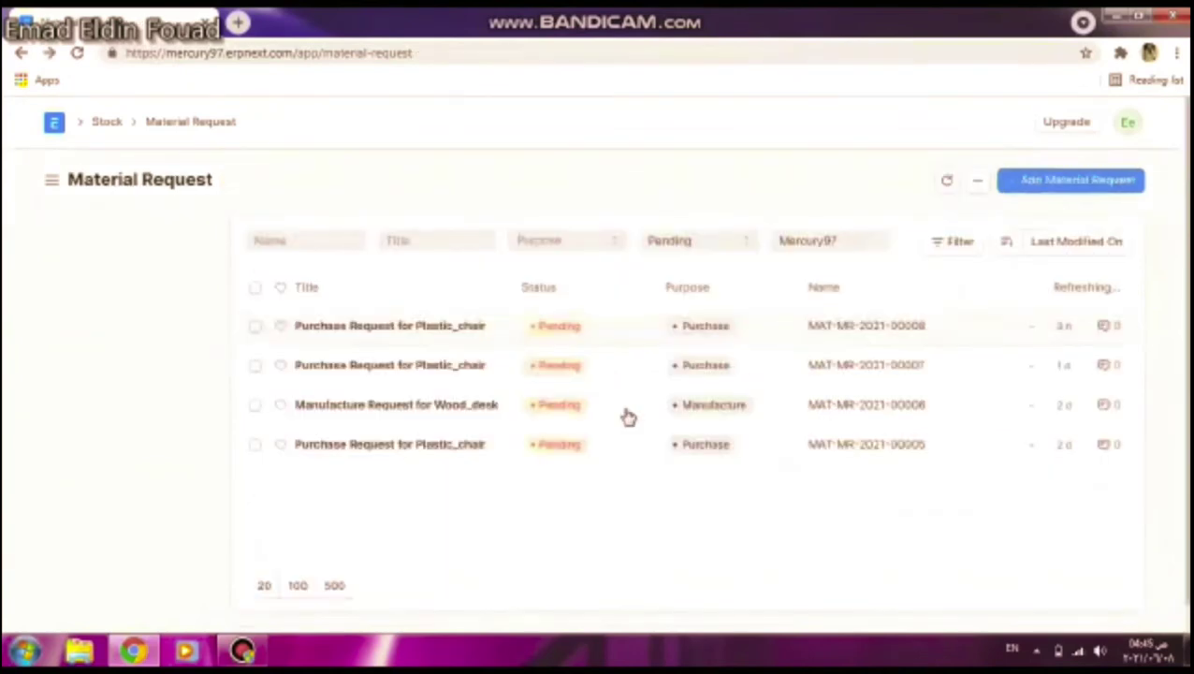
{"action": "key", "text": "alt+Left"}
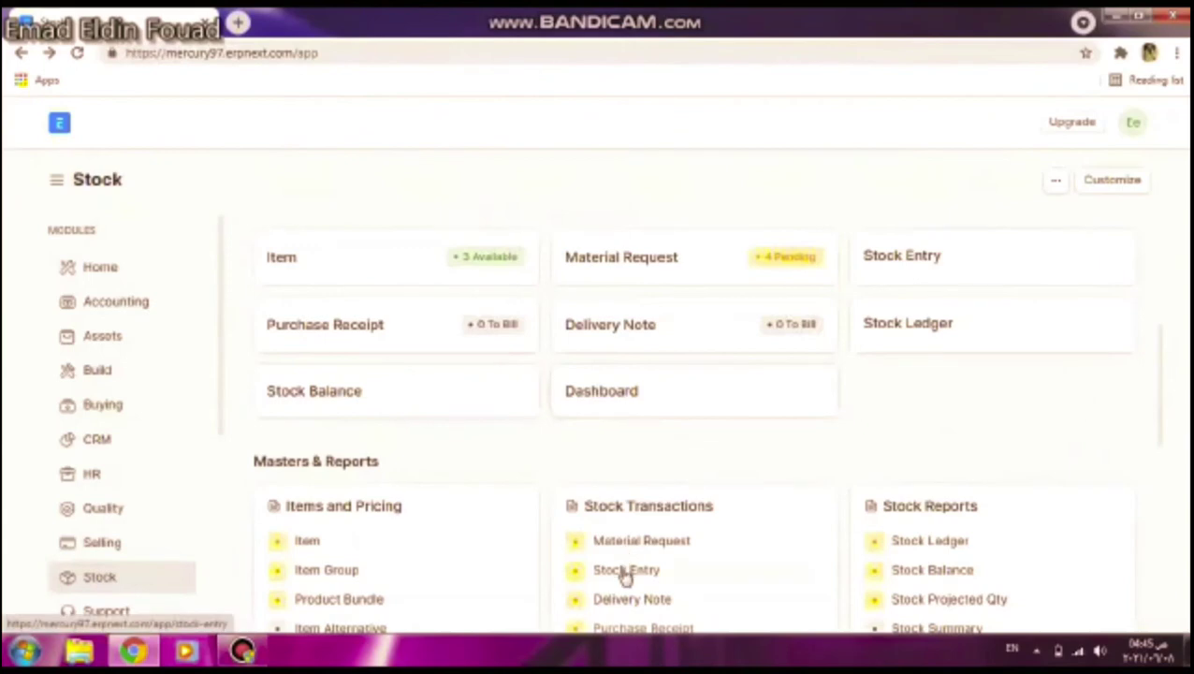
Start a new stock entry from the Stock Entry list and set its type to Material Transfer.
{"action": "left_click", "coordinate": [625, 573]}
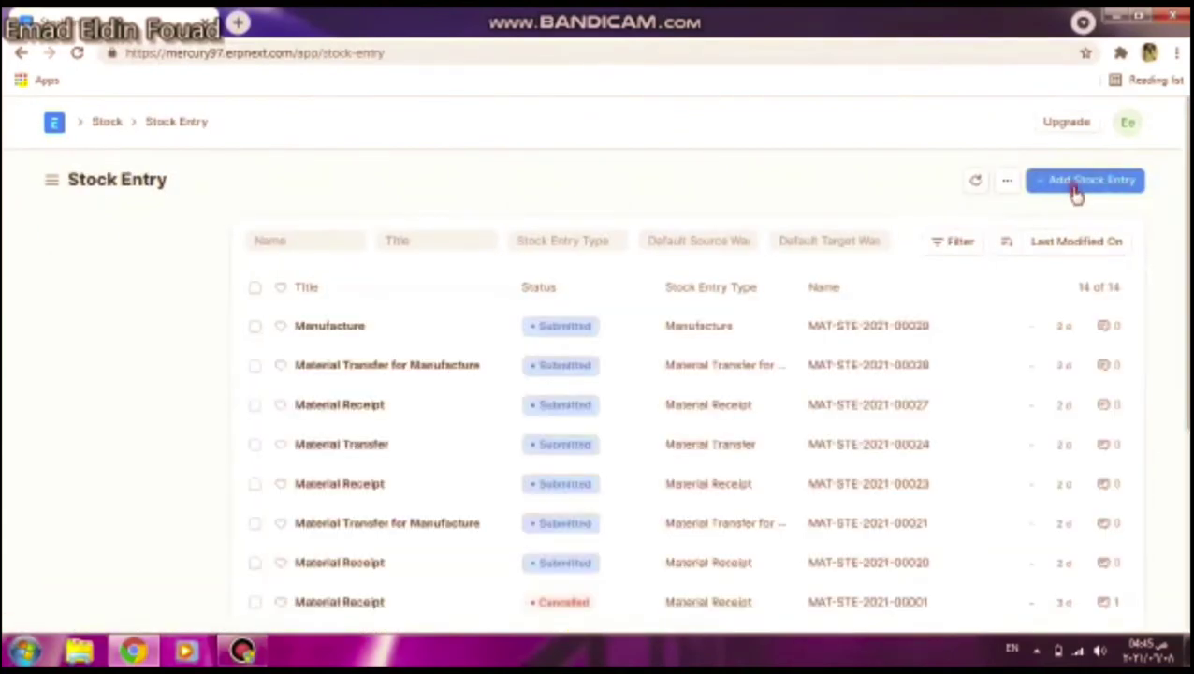
{"action": "left_click", "coordinate": [1076, 193]}
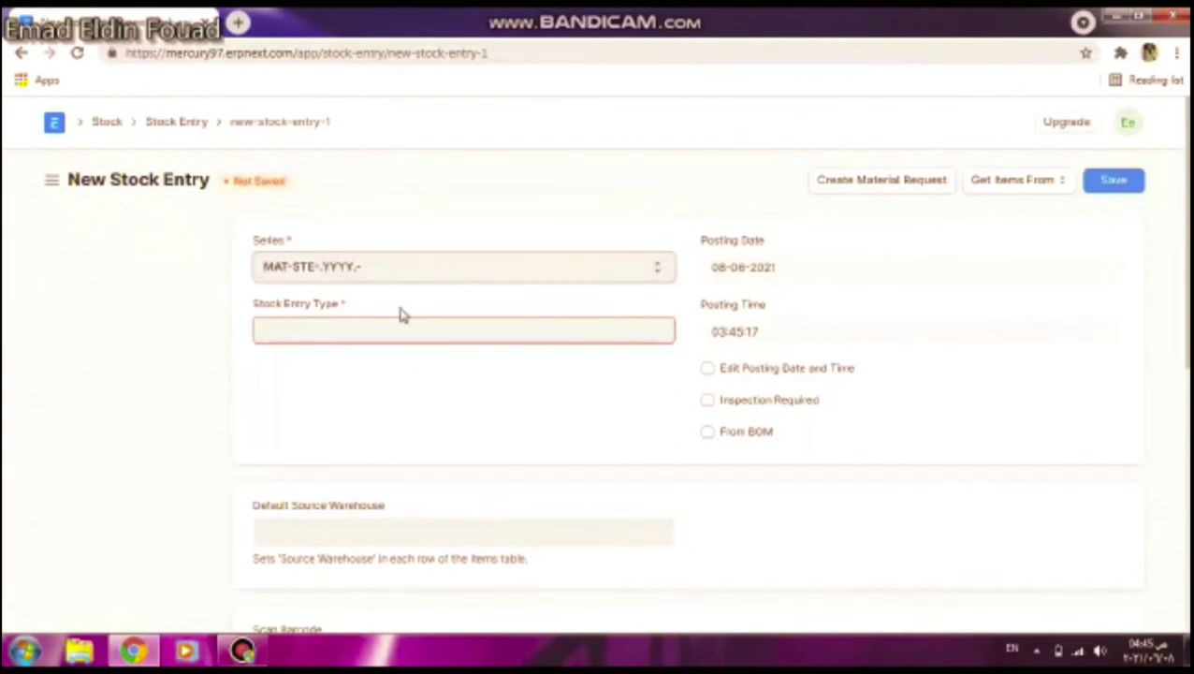
{"action": "left_click", "coordinate": [332, 324]}
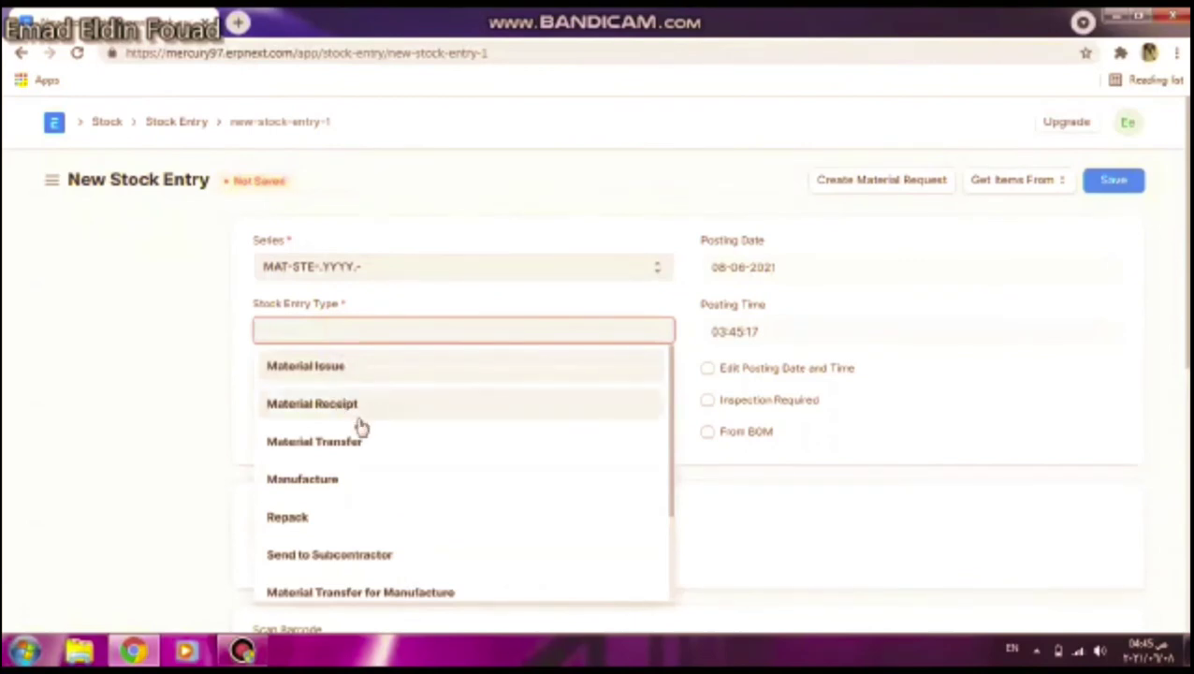
{"action": "left_click", "coordinate": [359, 440]}
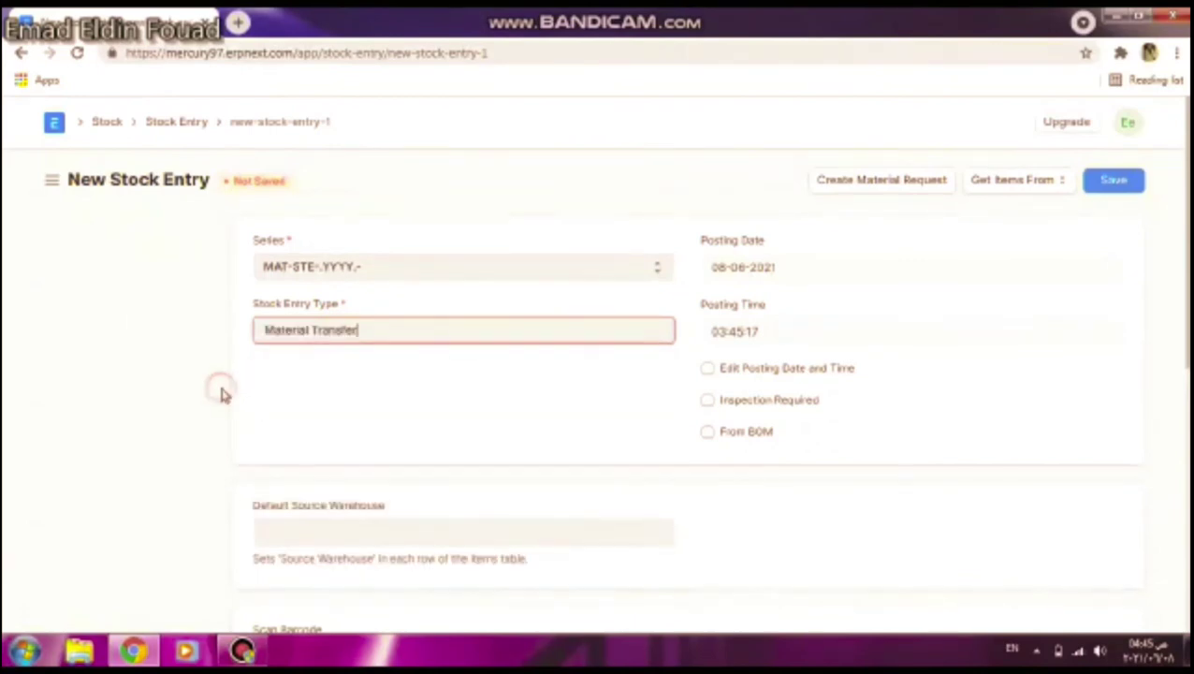
Examine the basic rate, quantity and item code fields in the stock entry's first item row.
{"action": "scroll", "coordinate": [225, 394], "scroll_direction": "down", "scroll_amount": 1}
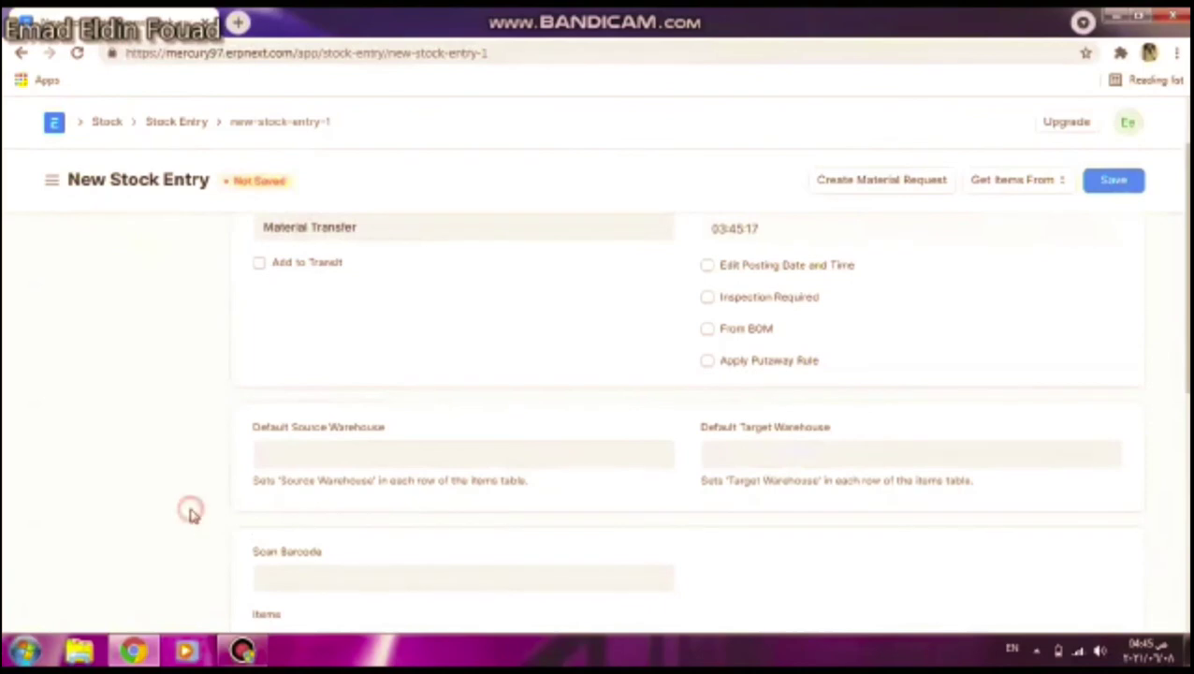
{"action": "scroll", "coordinate": [190, 514], "scroll_direction": "down", "scroll_amount": 1}
{"action": "scroll", "coordinate": [189, 515], "scroll_direction": "down", "scroll_amount": 3}
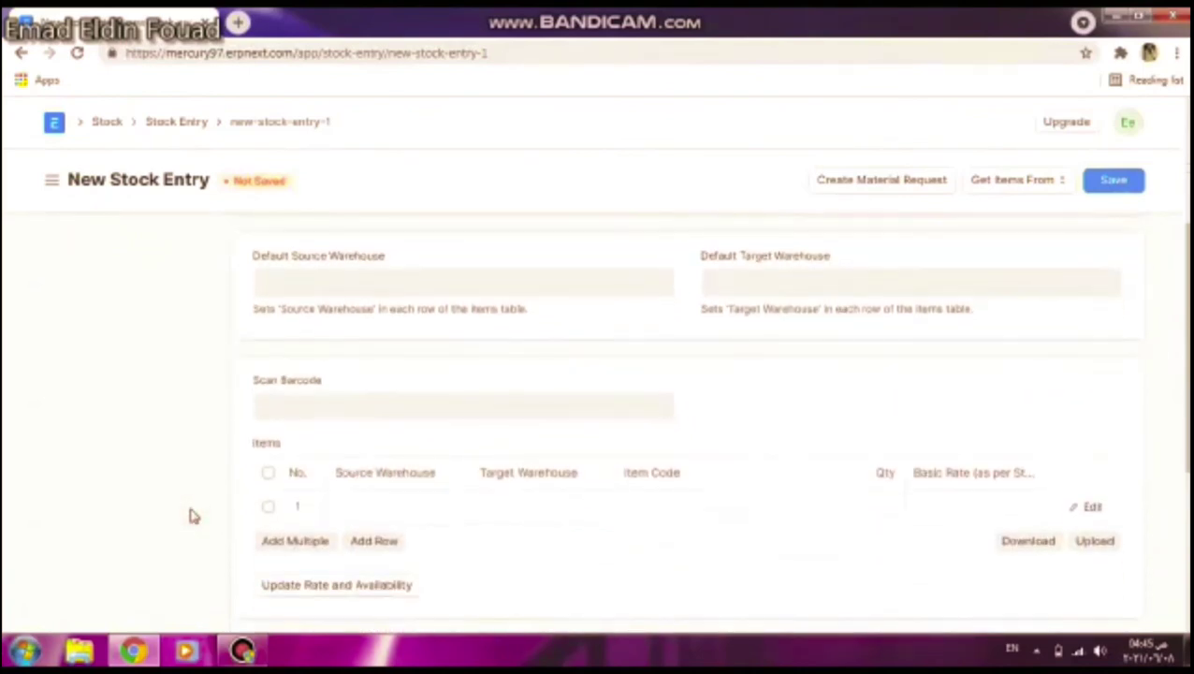
{"action": "left_click", "coordinate": [950, 505]}
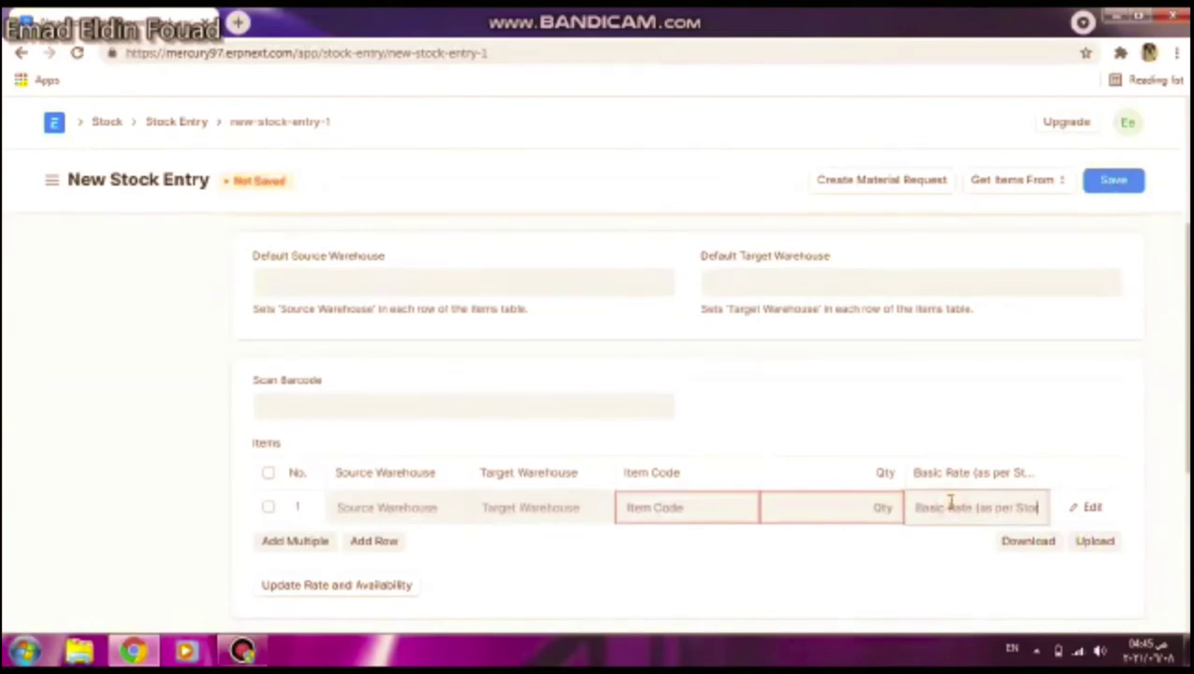
{"action": "left_click", "coordinate": [821, 504]}
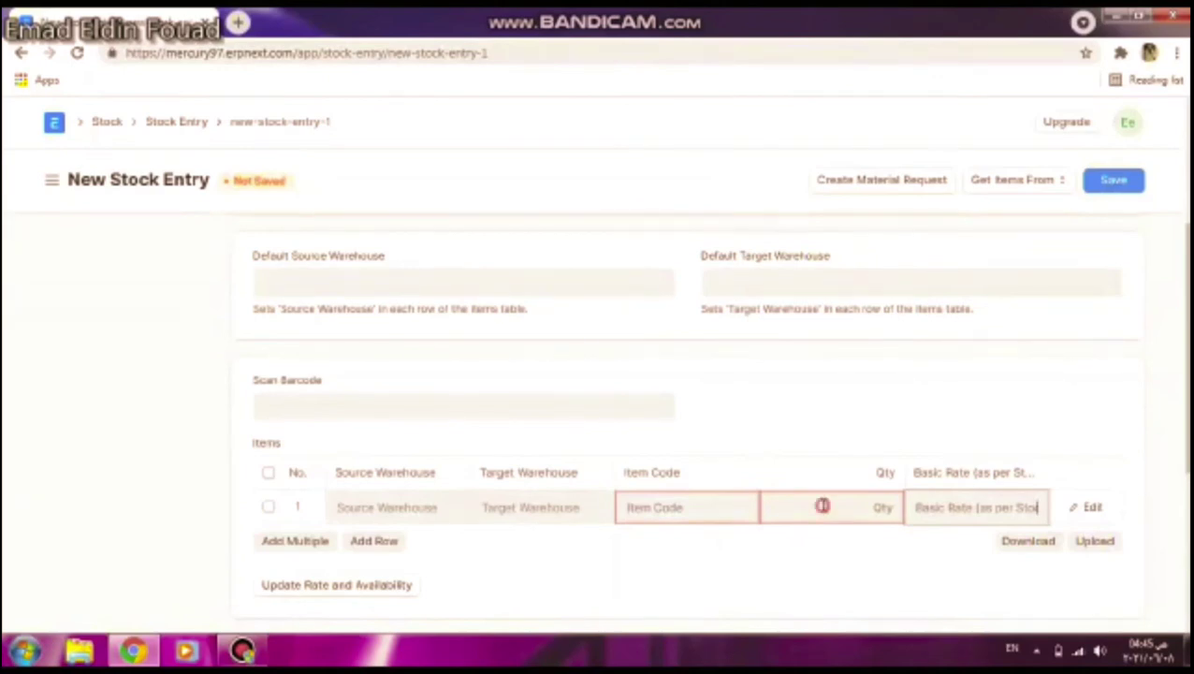
{"action": "left_click", "coordinate": [690, 506]}
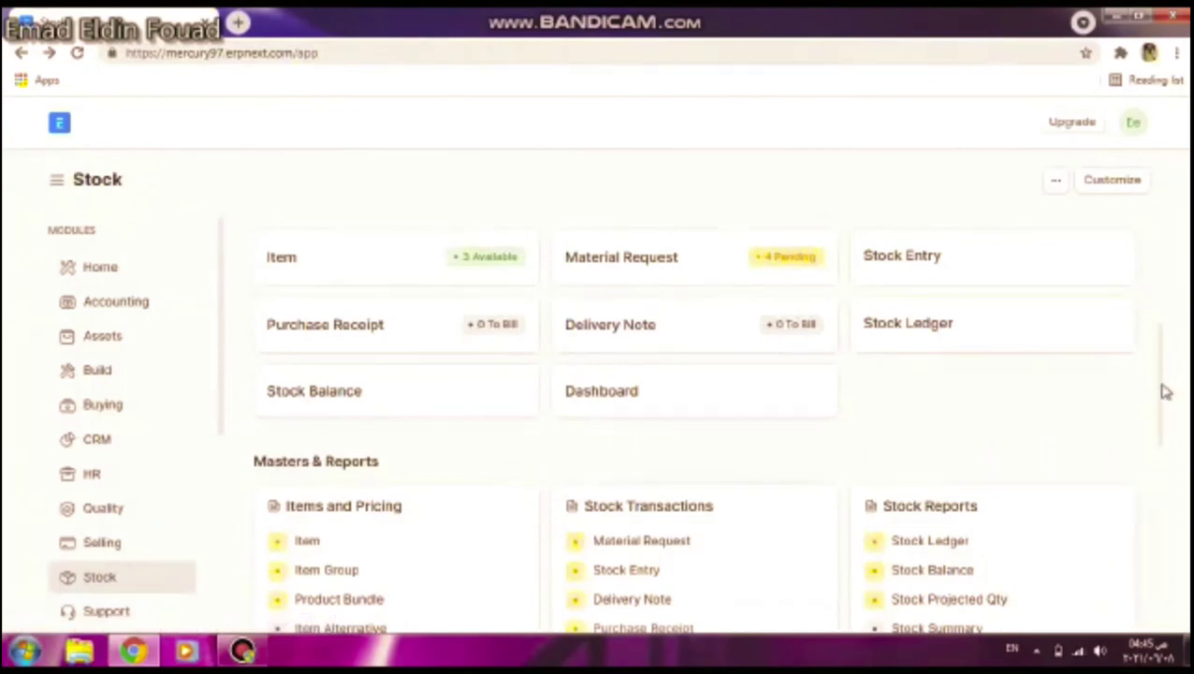
{"action": "scroll", "coordinate": [1165, 391], "scroll_direction": "down", "scroll_amount": 1}
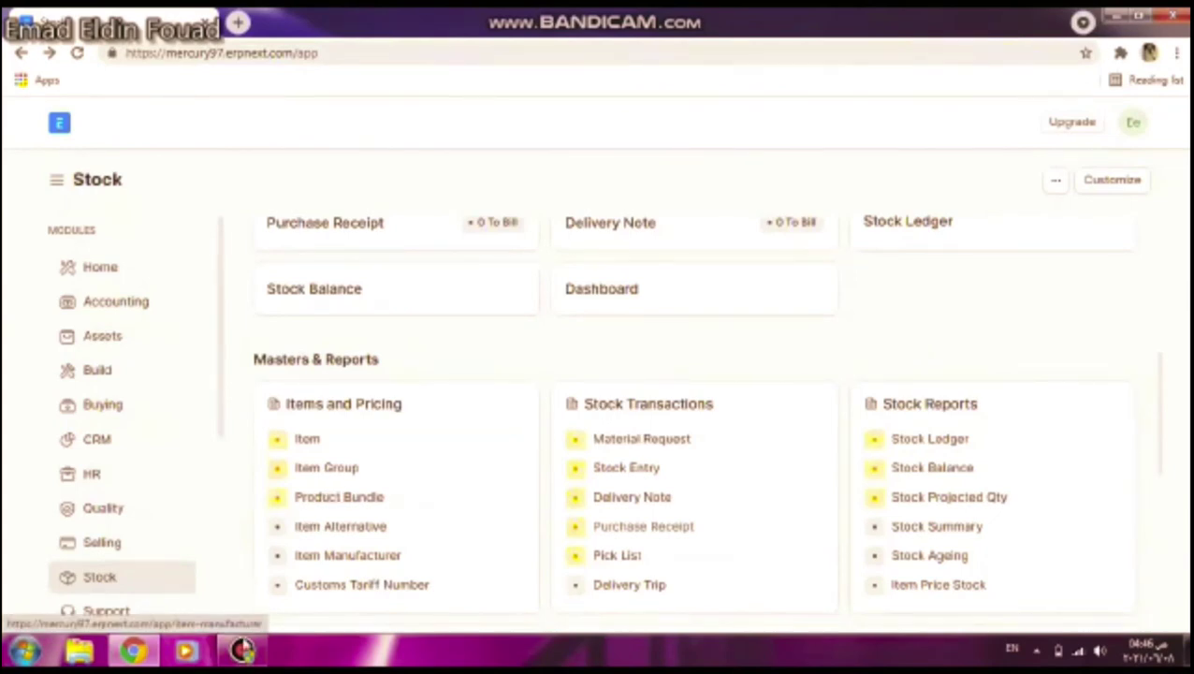
{"action": "left_click", "coordinate": [242, 652]}
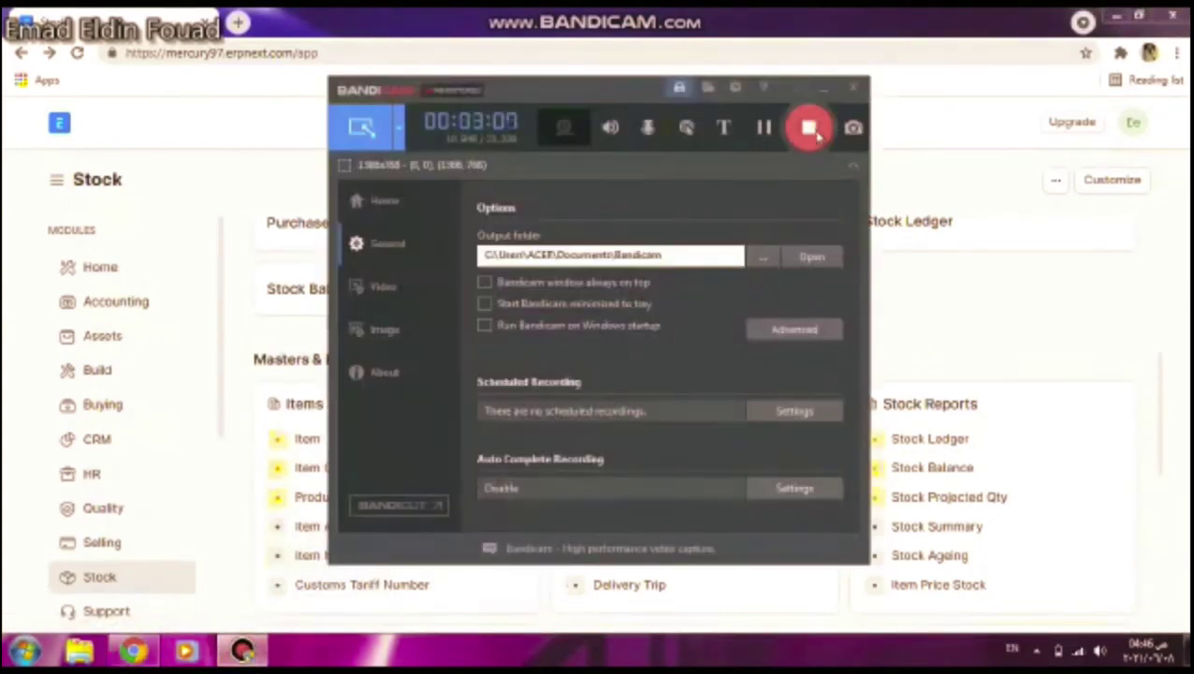